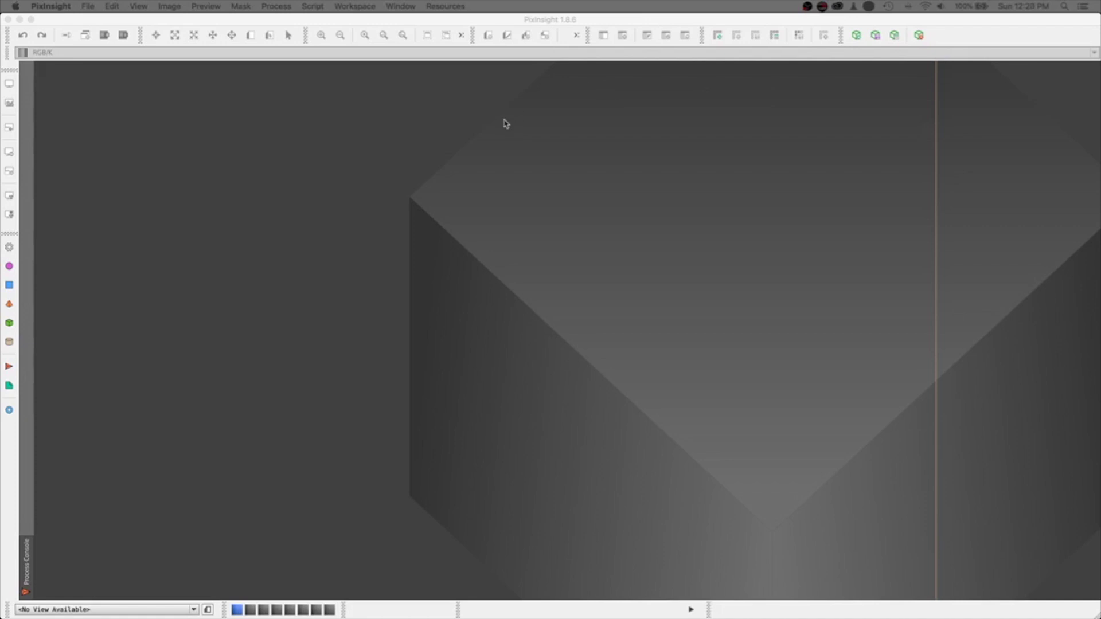
Open the Blink process from Process > ImageInspection in PixInsight
{"action": "left_click", "coordinate": [310, 225]}
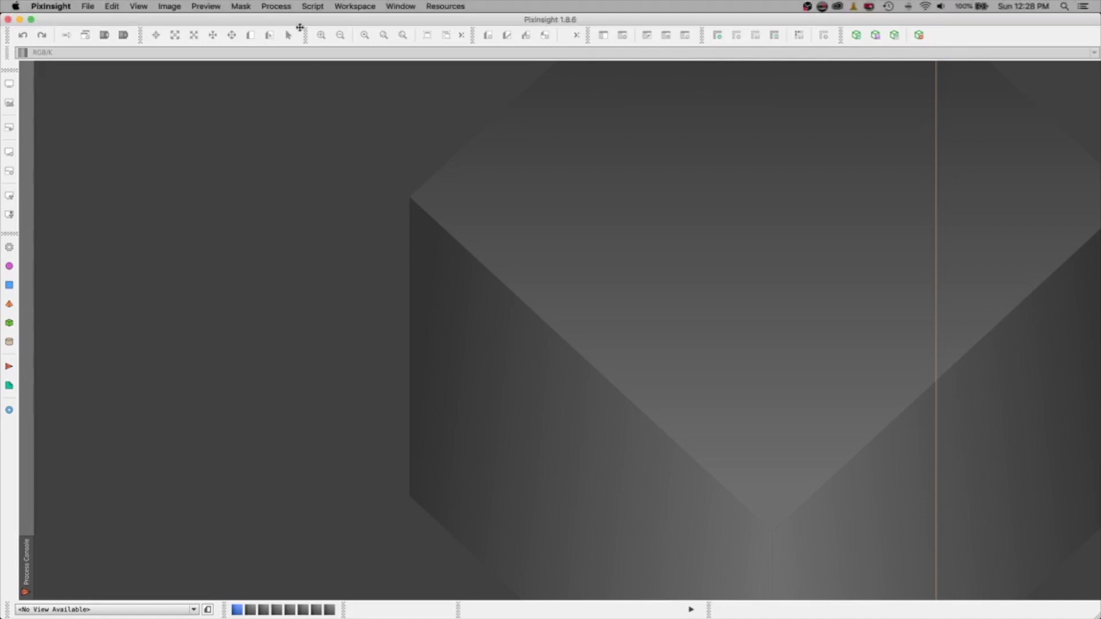
{"action": "left_click", "coordinate": [276, 6]}
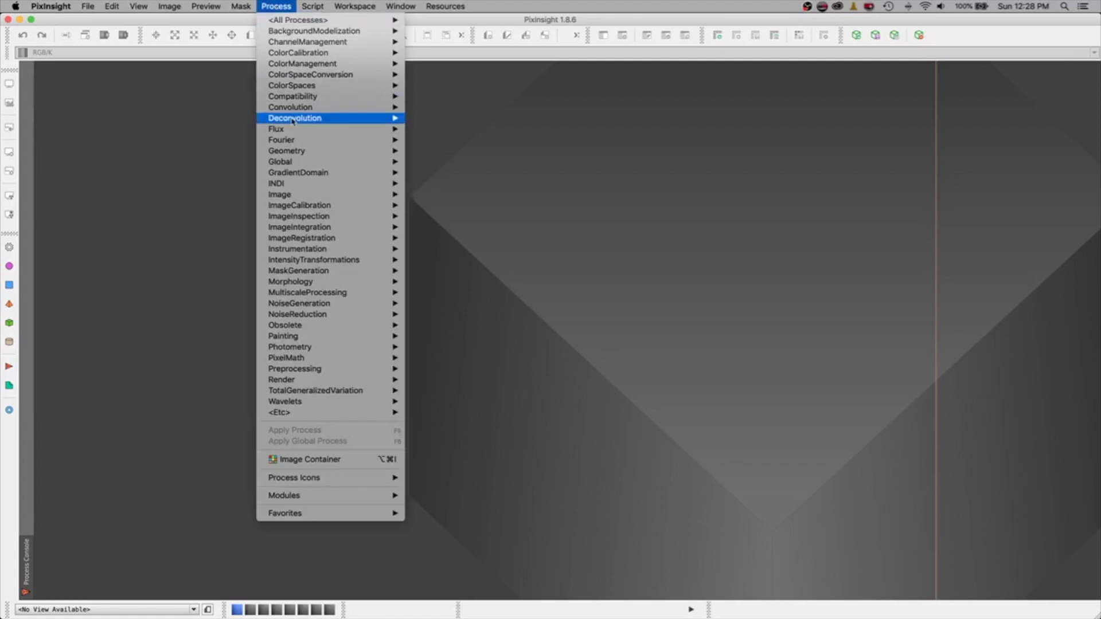
{"action": "mouse_move", "coordinate": [306, 220]}
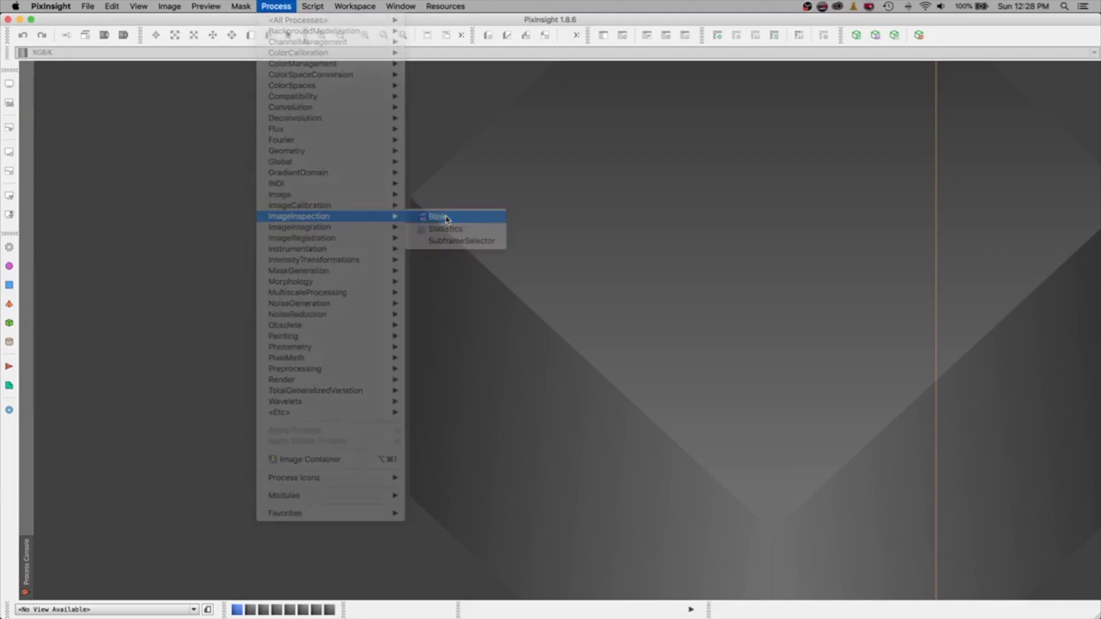
{"action": "left_click", "coordinate": [380, 155]}
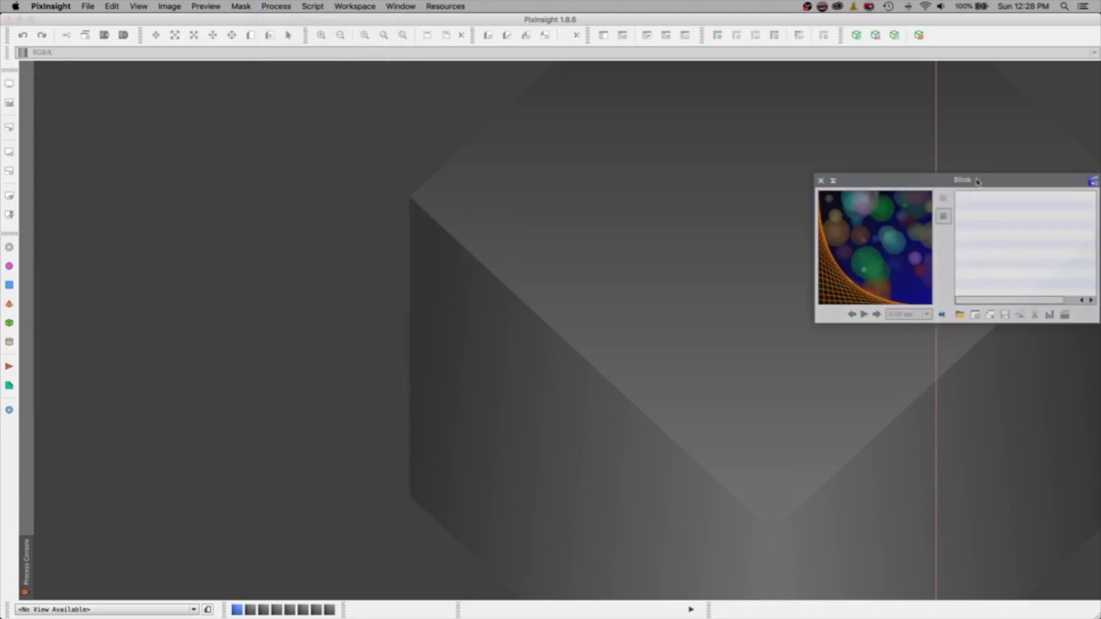
Move the Blink window to the upper centre and make it taller and wider
{"action": "left_click_drag", "start_coordinate": [978, 182], "coordinate": [558, 101]}
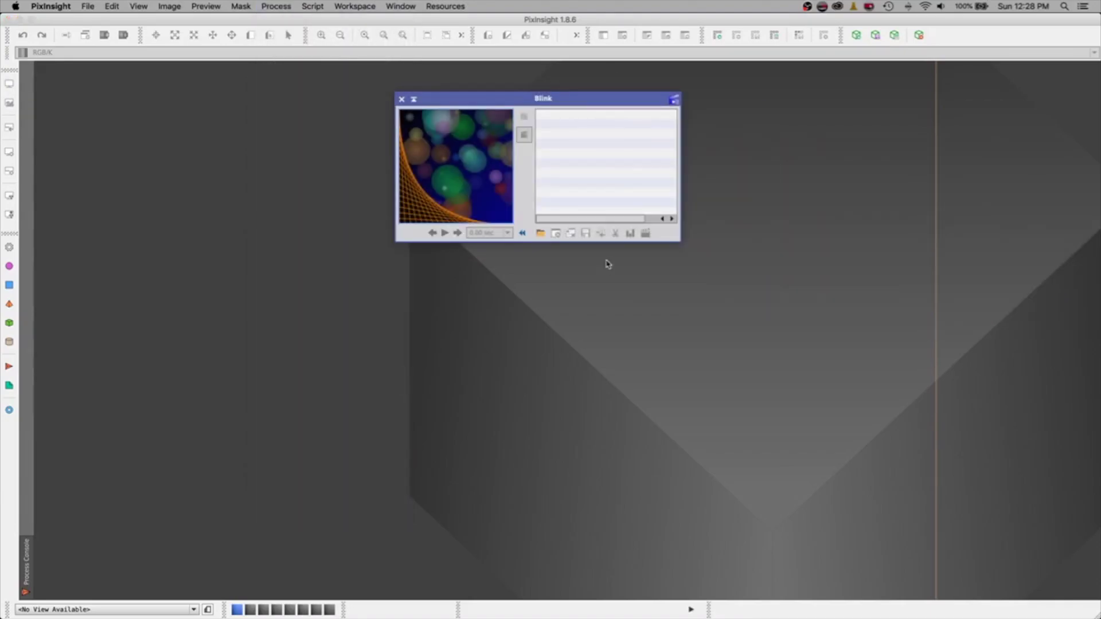
{"action": "mouse_move", "coordinate": [621, 179]}
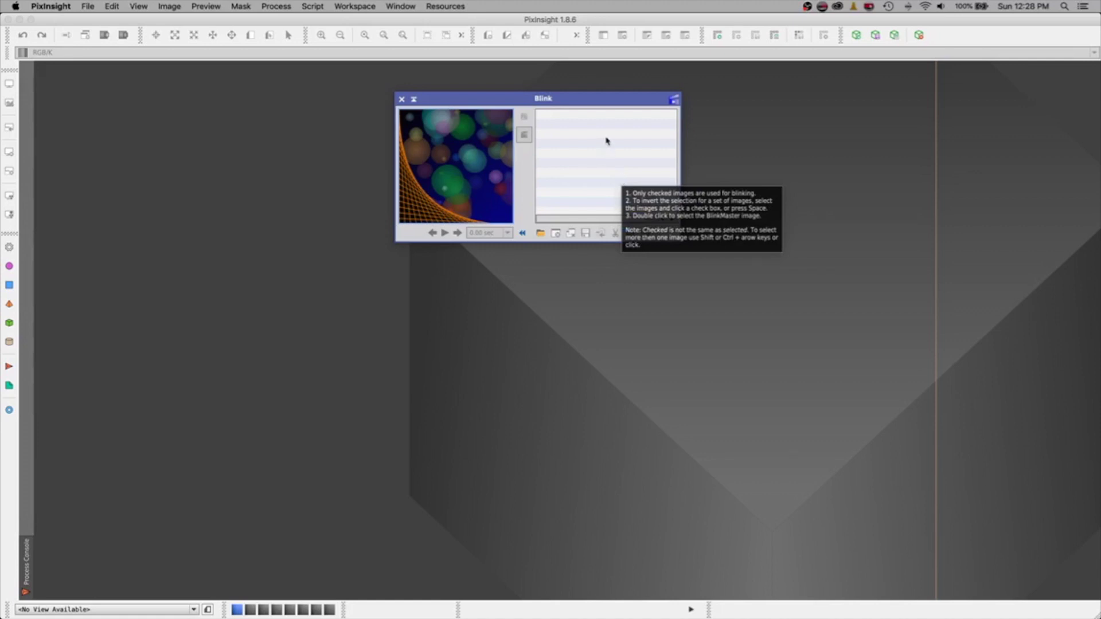
{"action": "left_click_drag", "start_coordinate": [407, 242], "coordinate": [394, 371]}
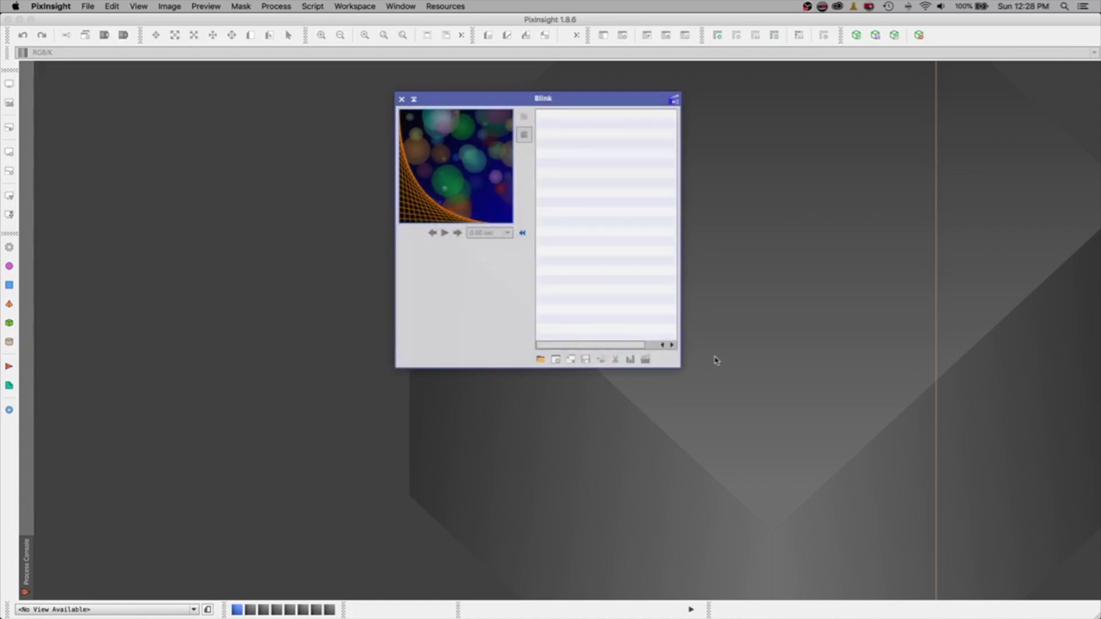
{"action": "left_click_drag", "start_coordinate": [681, 358], "coordinate": [853, 365]}
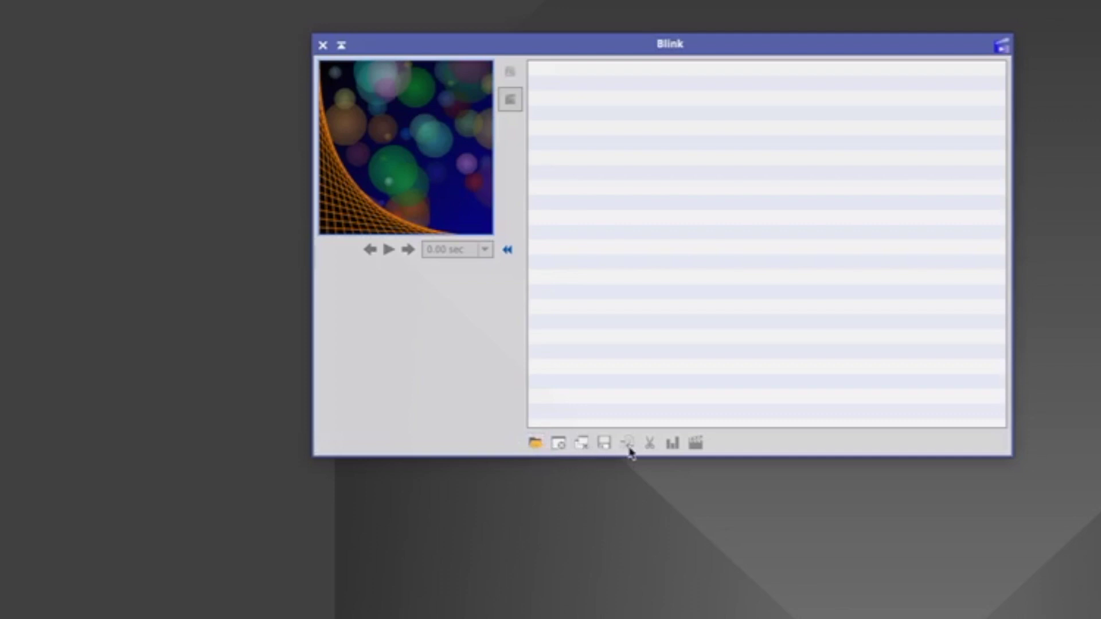
{"action": "left_click", "coordinate": [536, 446]}
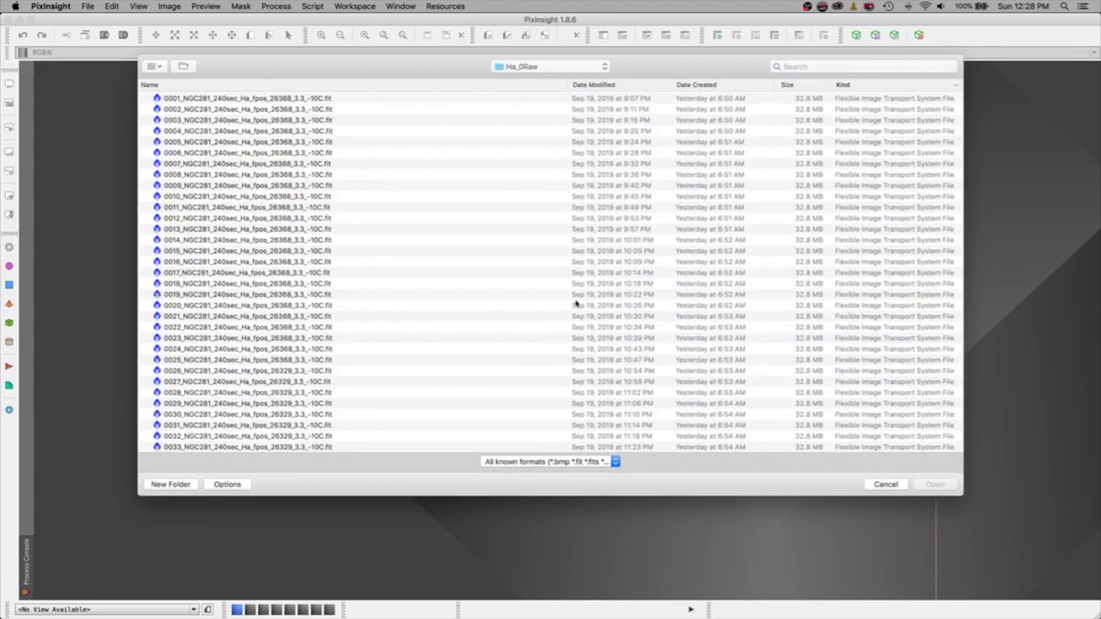
Browse to Desktop > Blink Practice > Images and load all NGC281 .fit subframes into Blink
{"action": "left_click", "coordinate": [567, 66]}
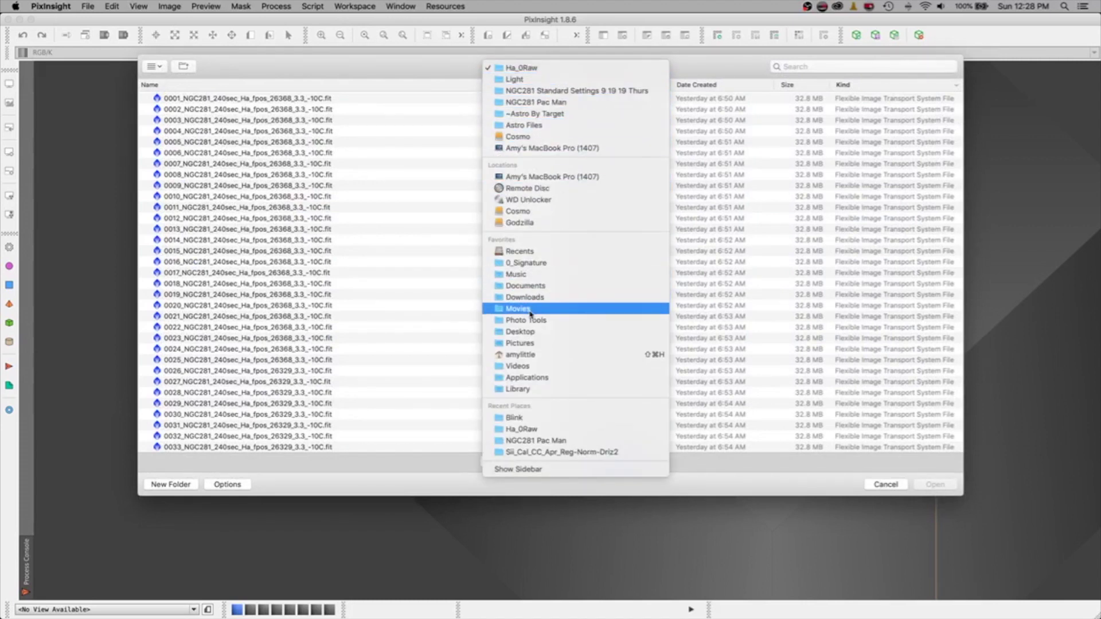
{"action": "left_click", "coordinate": [528, 333]}
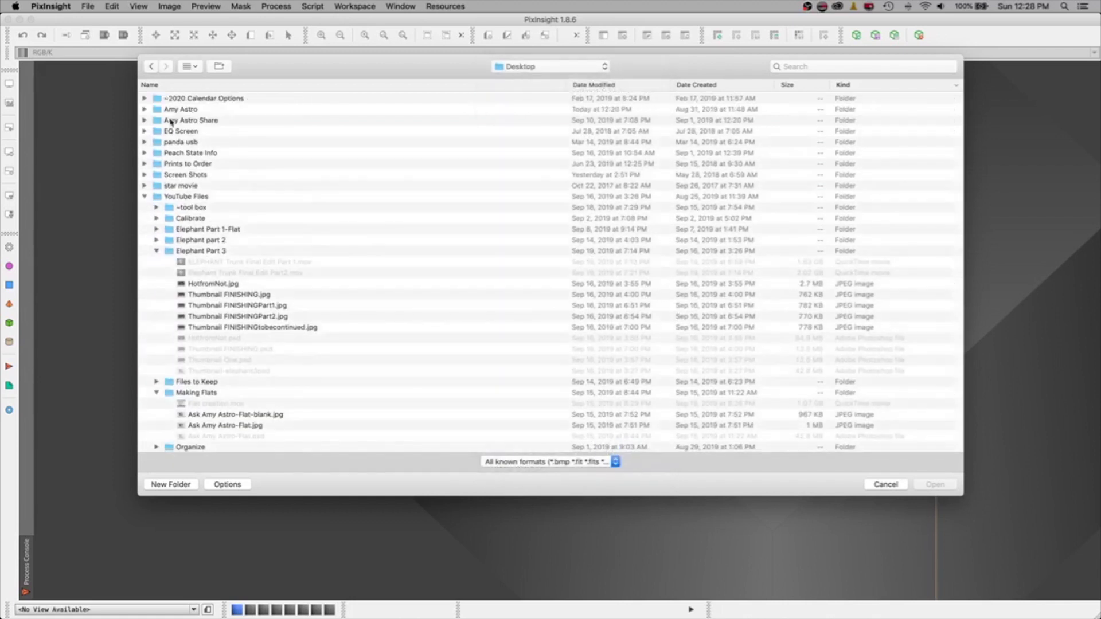
{"action": "double_click", "coordinate": [174, 111]}
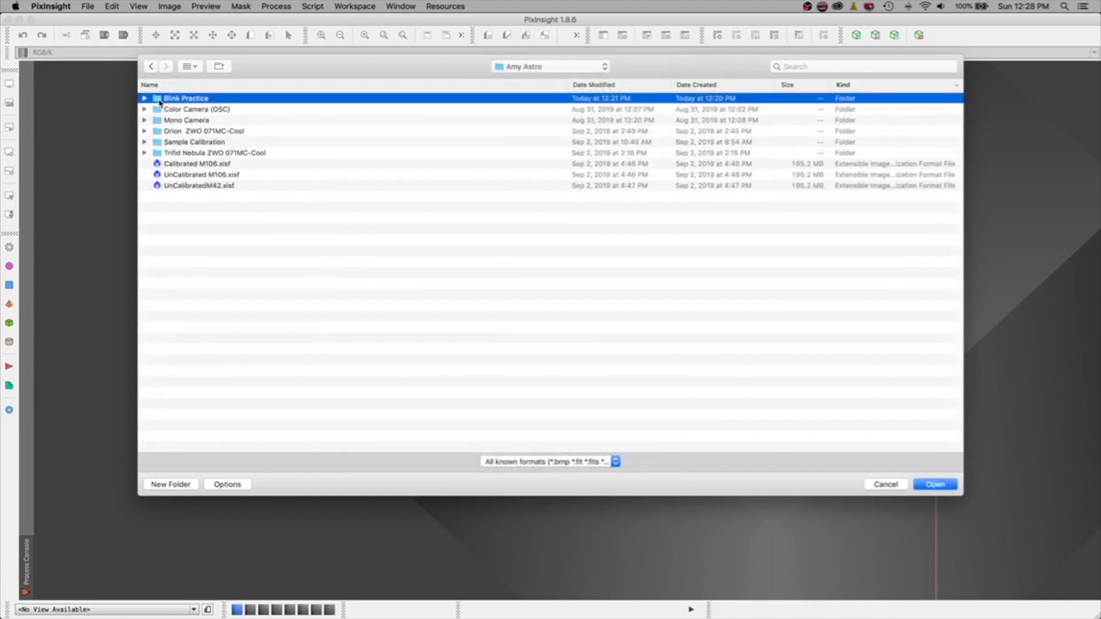
{"action": "double_click", "coordinate": [160, 100]}
{"action": "left_click", "coordinate": [160, 102]}
{"action": "double_click", "coordinate": [250, 103]}
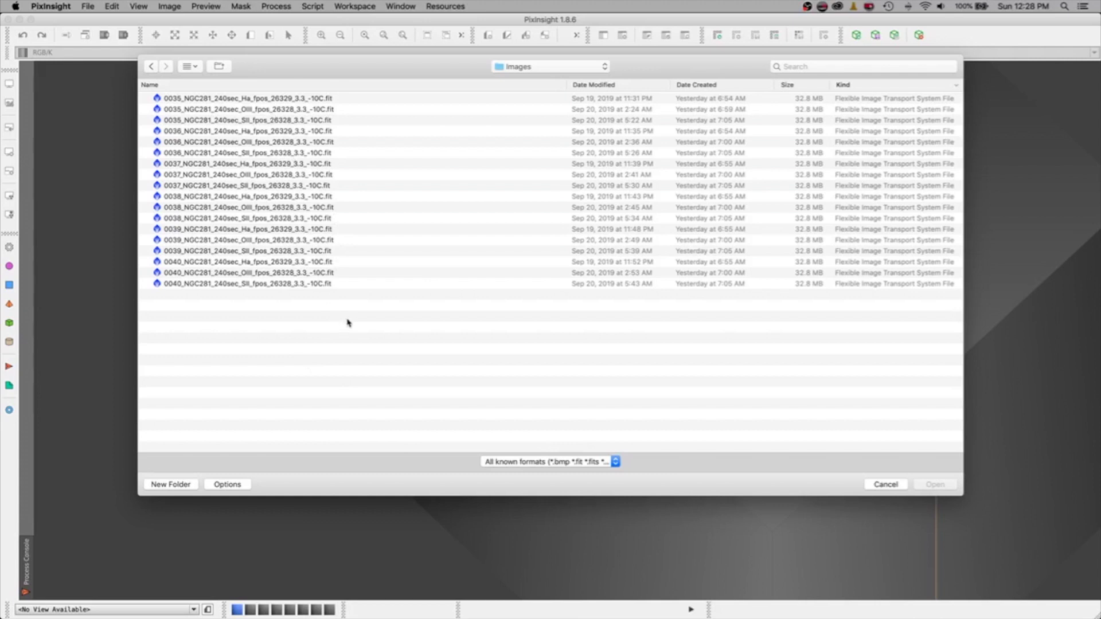
{"action": "left_click_drag", "start_coordinate": [346, 322], "coordinate": [214, 71]}
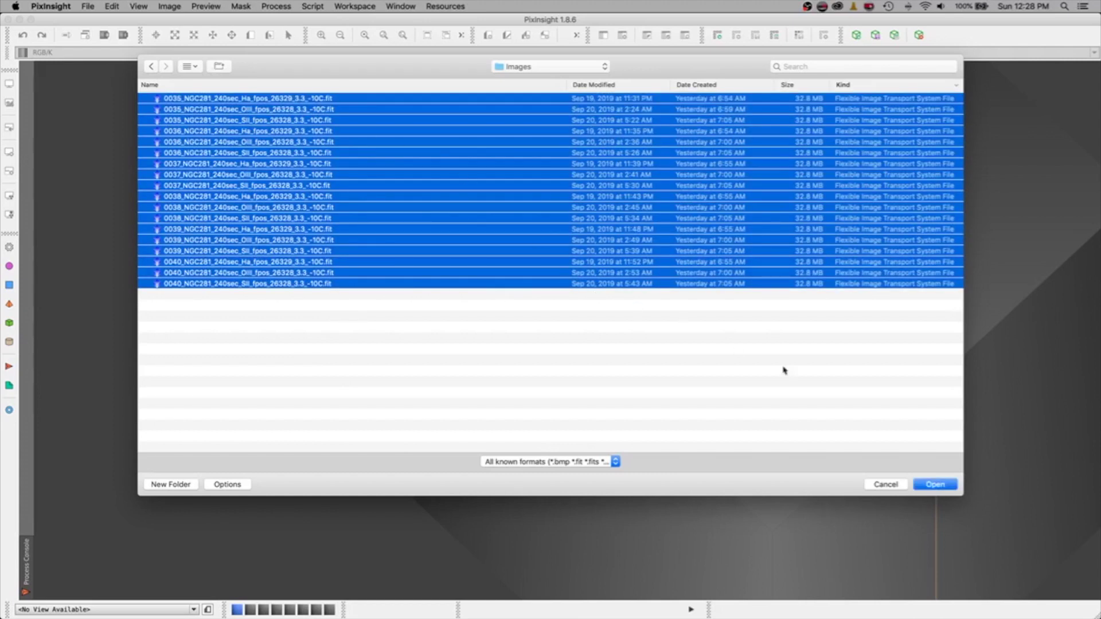
{"action": "left_click", "coordinate": [934, 487]}
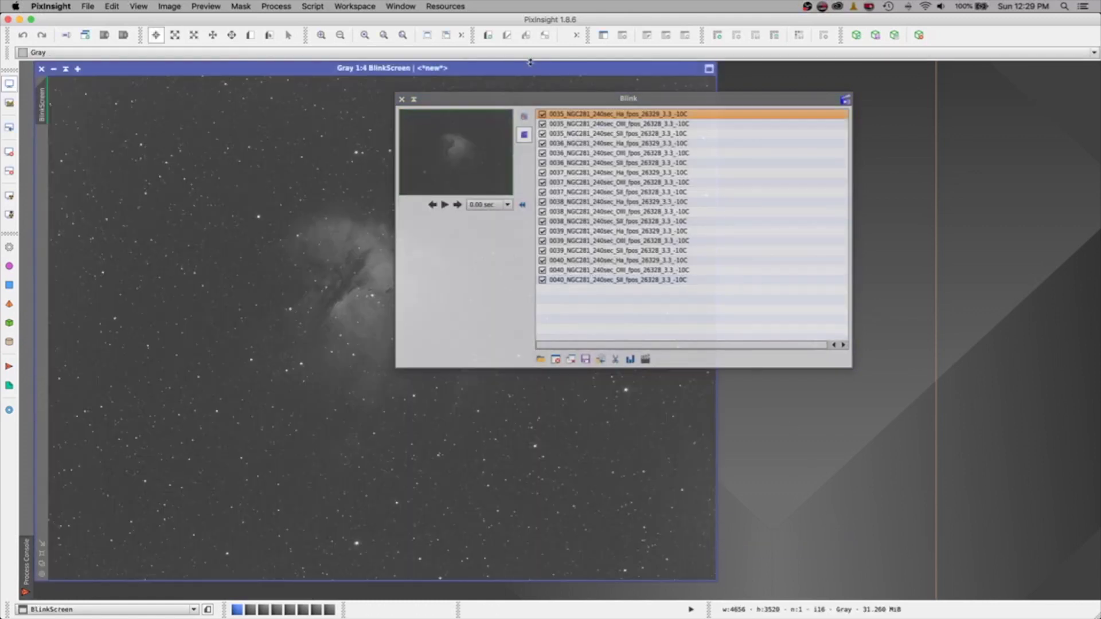
Move Blink to the upper right and step through the 0035–0037 subframes to compare them
{"action": "left_click_drag", "start_coordinate": [501, 101], "coordinate": [706, 80]}
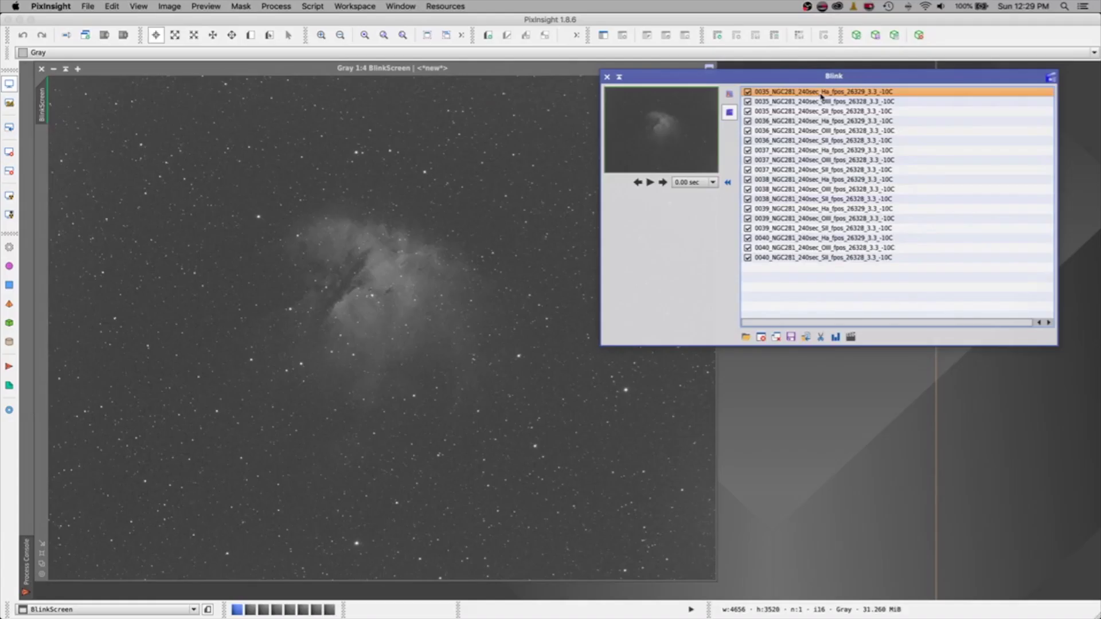
{"action": "key", "text": "Down"}
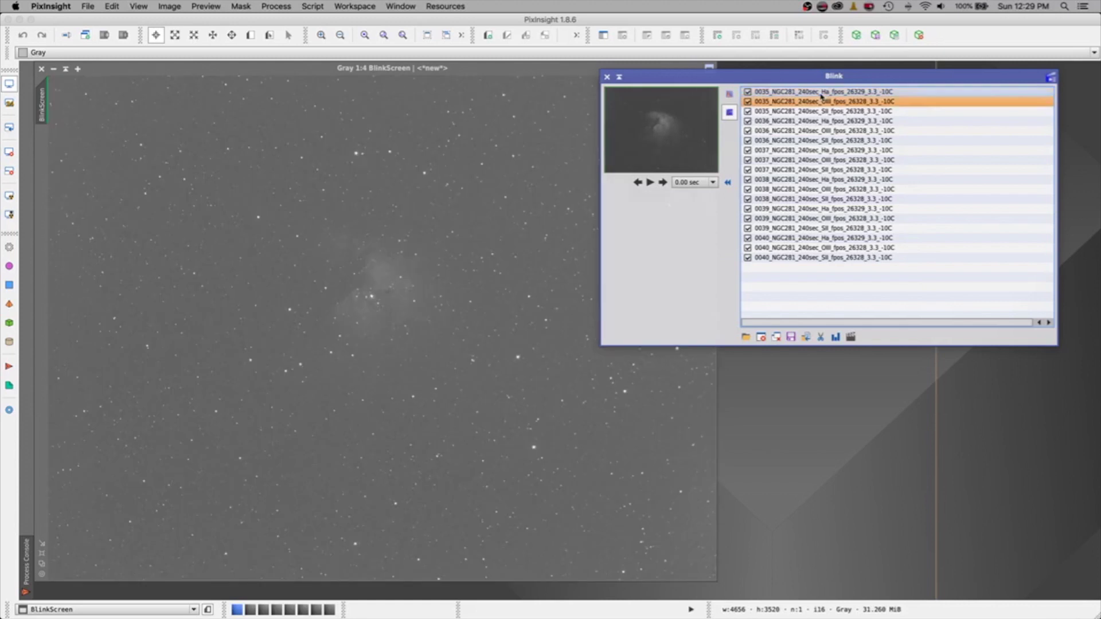
{"action": "key", "text": "Up"}
{"action": "key", "text": "Down"}
{"action": "key", "text": "Down"}
{"action": "key", "text": "Down"}
{"action": "key", "text": "Down"}
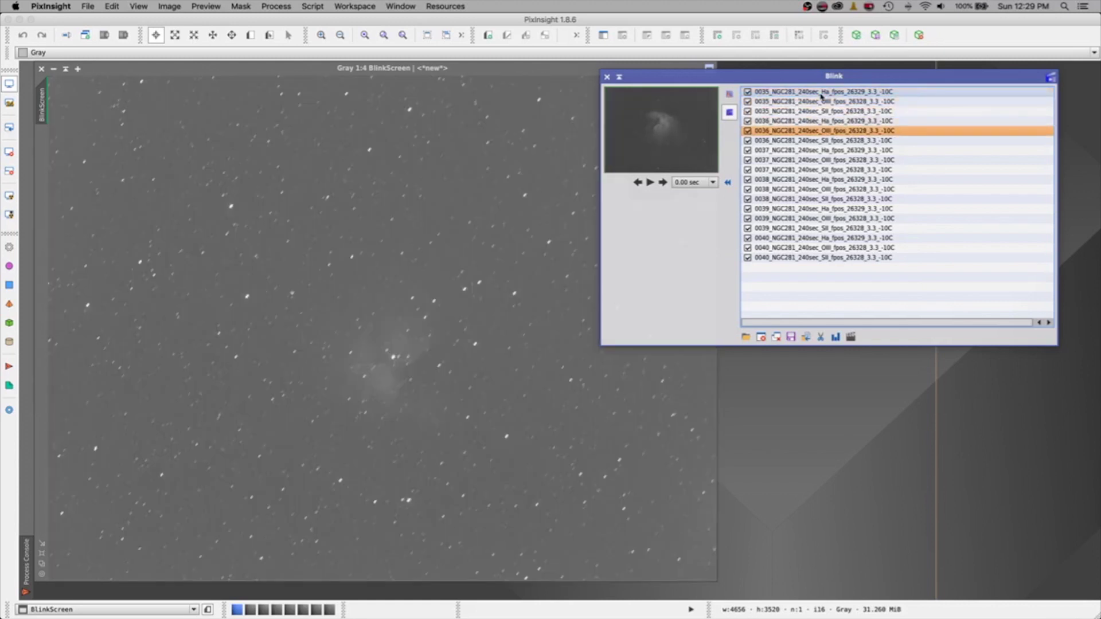
{"action": "key", "text": "Down"}
{"action": "key", "text": "Down"}
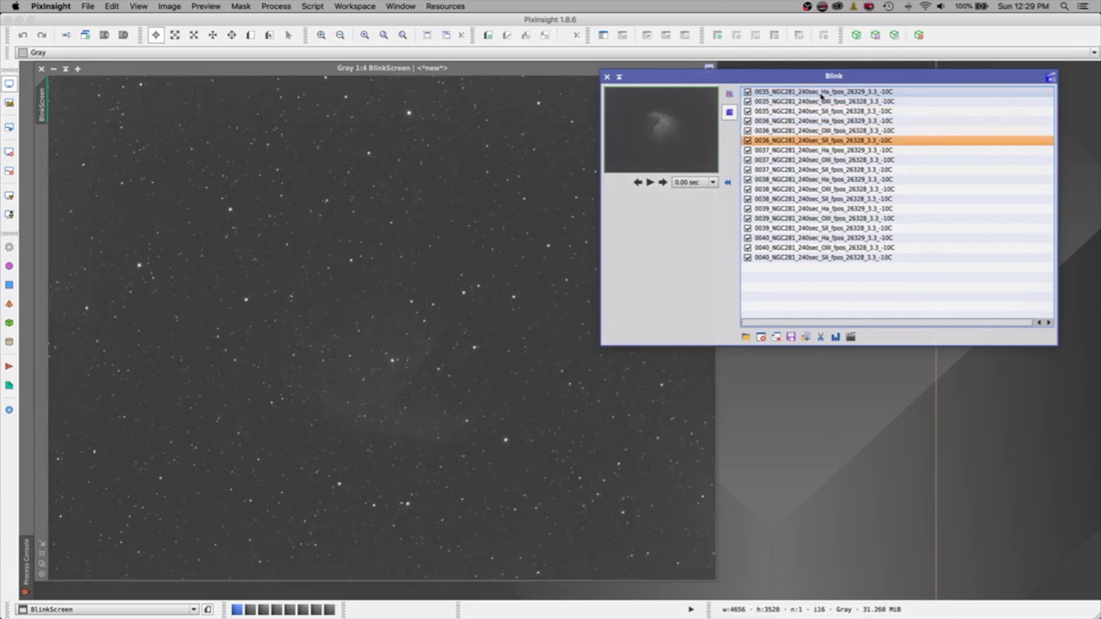
{"action": "key", "text": "Down"}
{"action": "key", "text": "Down"}
{"action": "key", "text": "Down"}
{"action": "key", "text": "Down"}
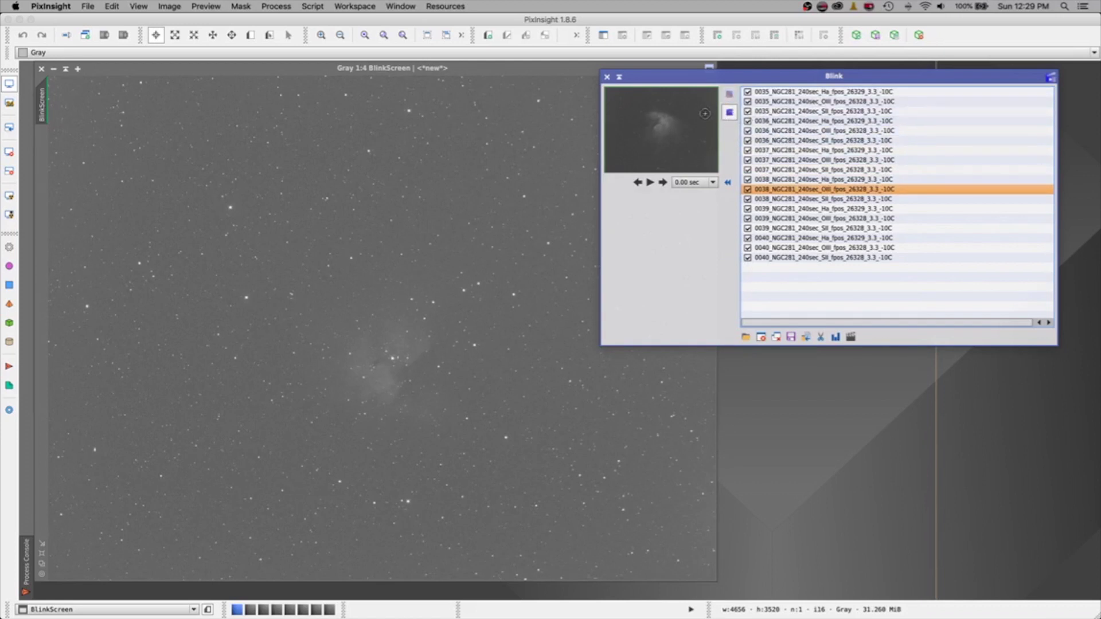
{"action": "left_click", "coordinate": [732, 98]}
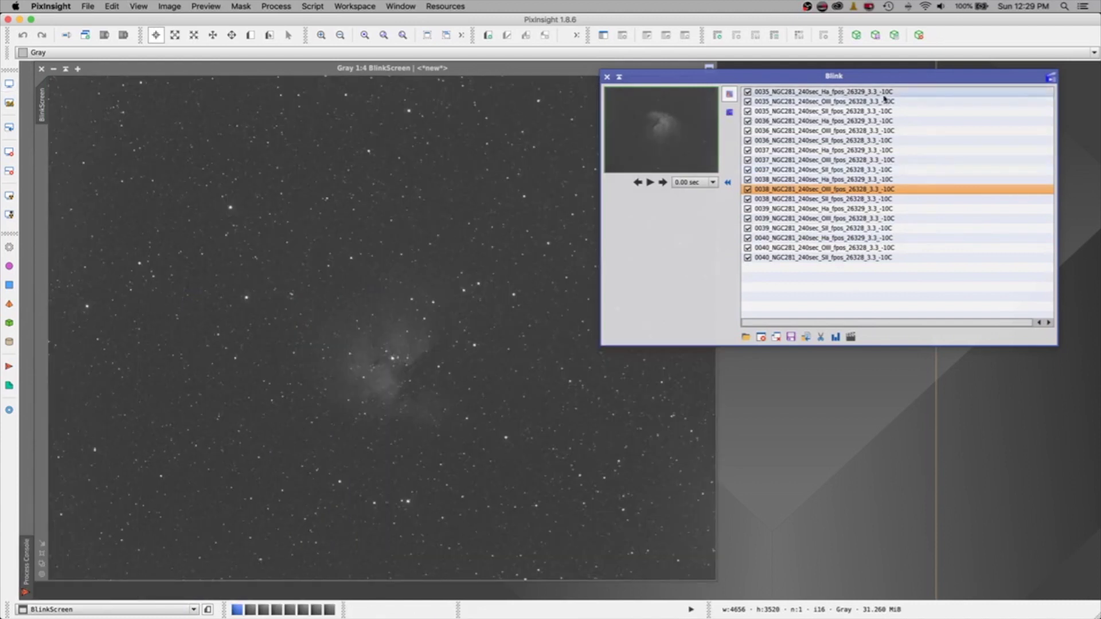
With all frames auto-stretched, step from 0035 Ha through 0035 OIII and SII to 0036 OIII
{"action": "left_click", "coordinate": [773, 93]}
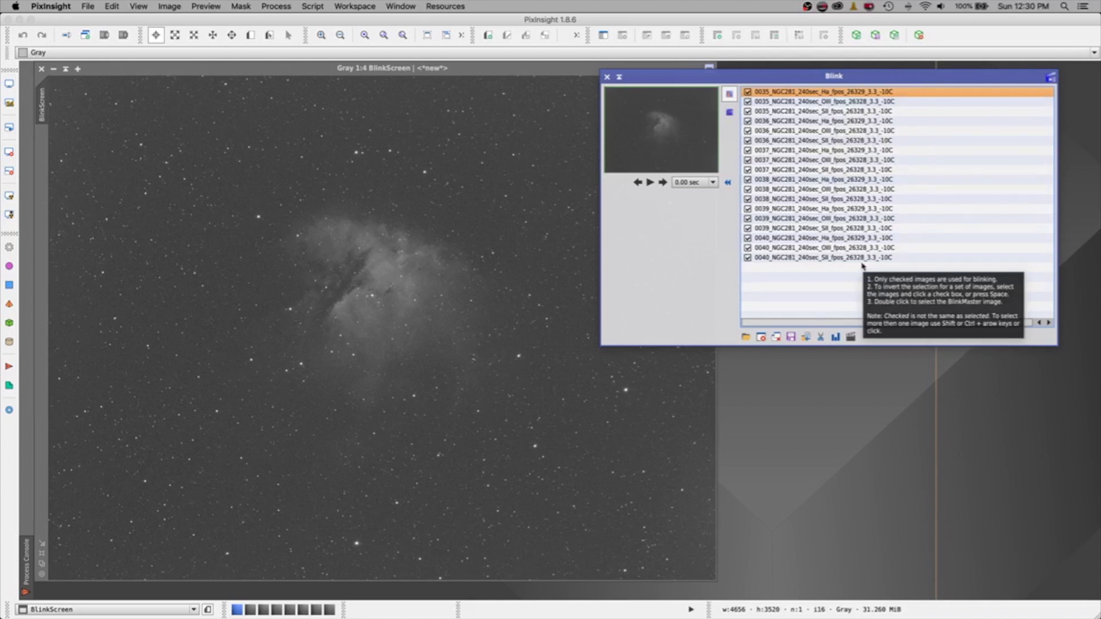
{"action": "key", "text": "Down"}
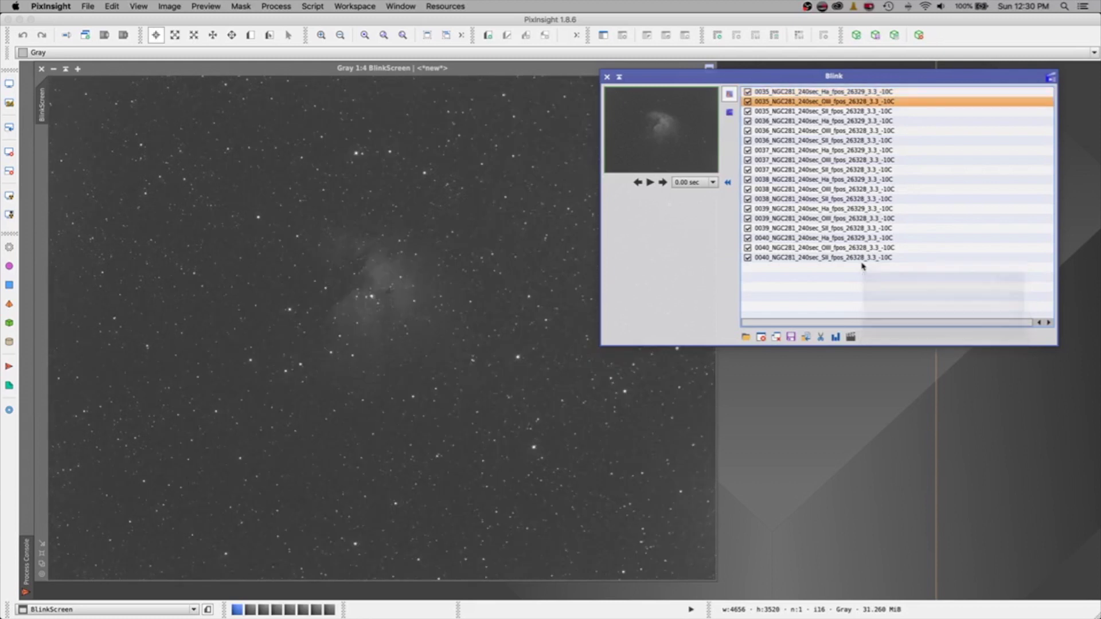
{"action": "key", "text": "Down"}
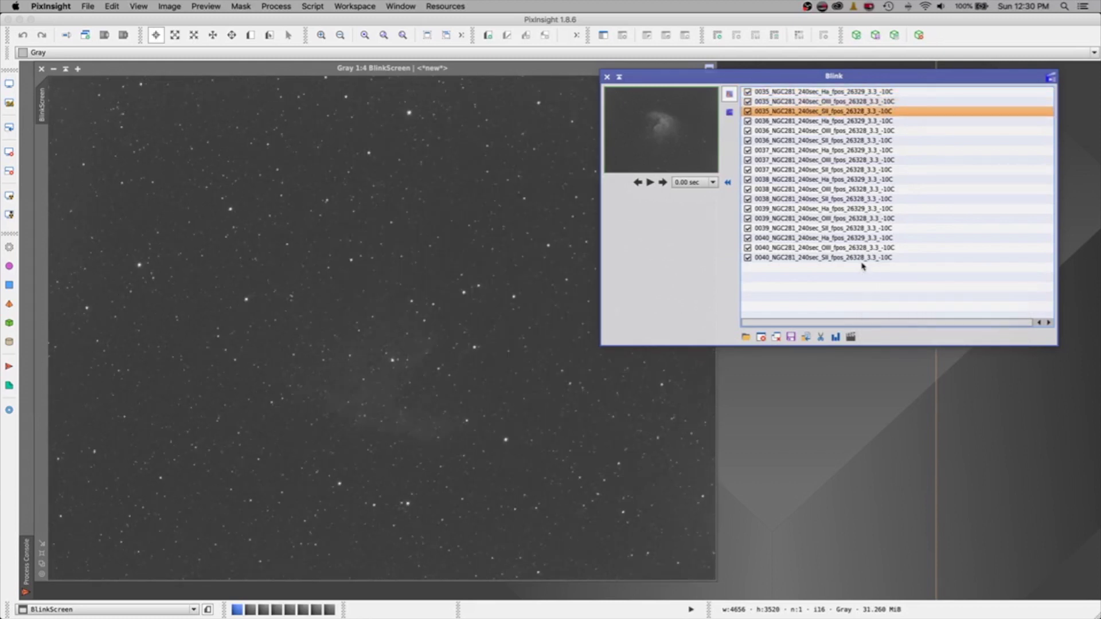
{"action": "key", "text": "Down"}
{"action": "key", "text": "Down"}
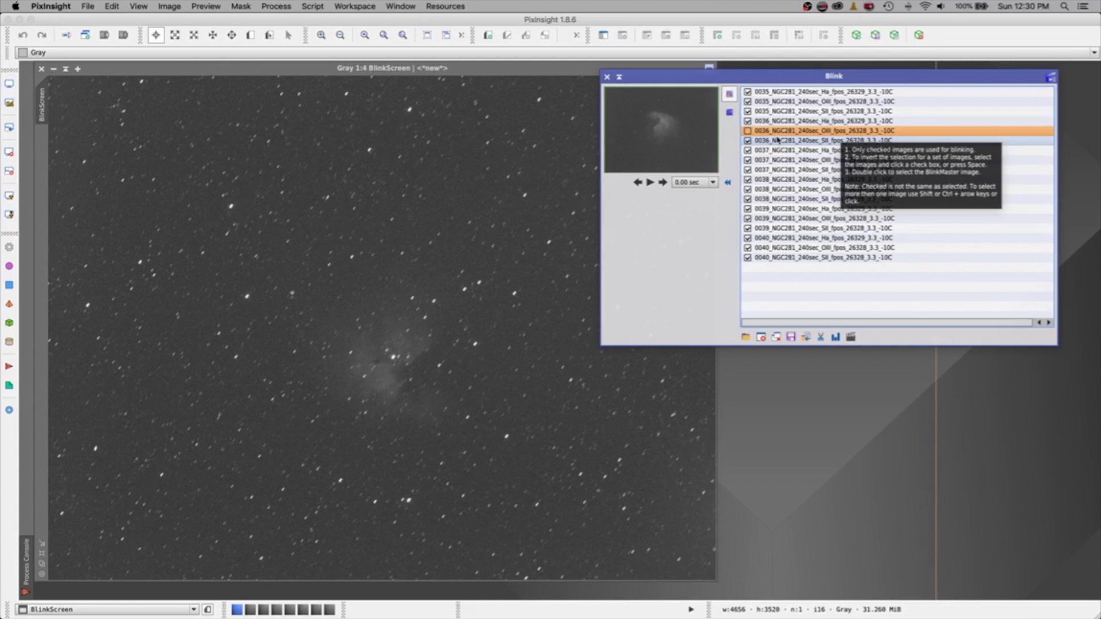
Step through the stretched frames from 0036 SII down to the final 0040 SII
{"action": "left_click", "coordinate": [777, 140]}
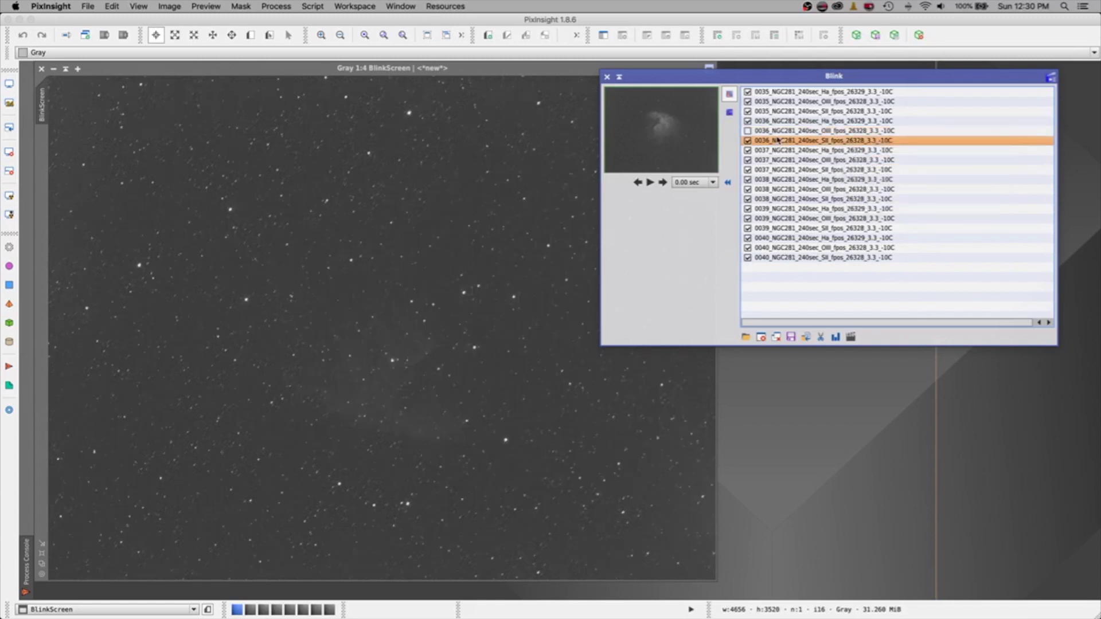
{"action": "key", "text": "Down"}
{"action": "key", "text": "Down"}
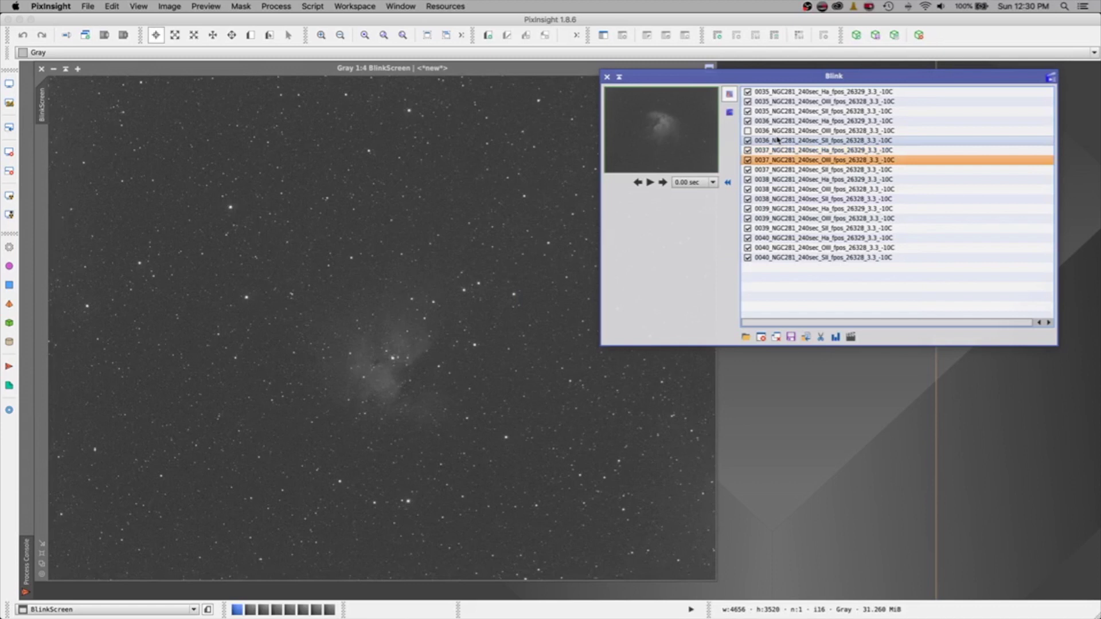
{"action": "key", "text": "Down"}
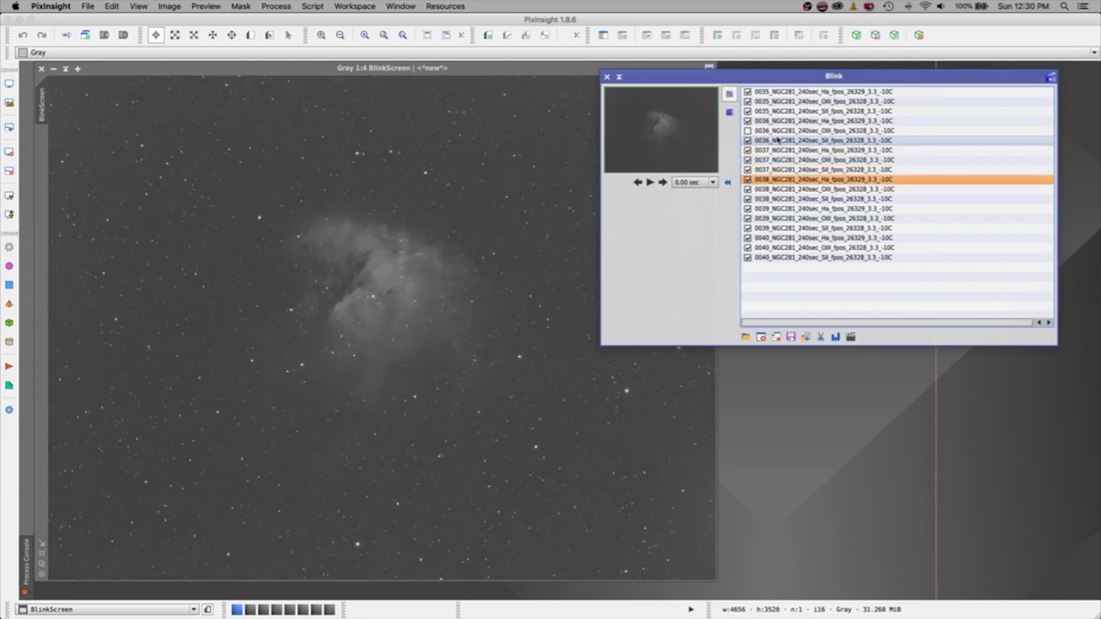
{"action": "key", "text": "Down"}
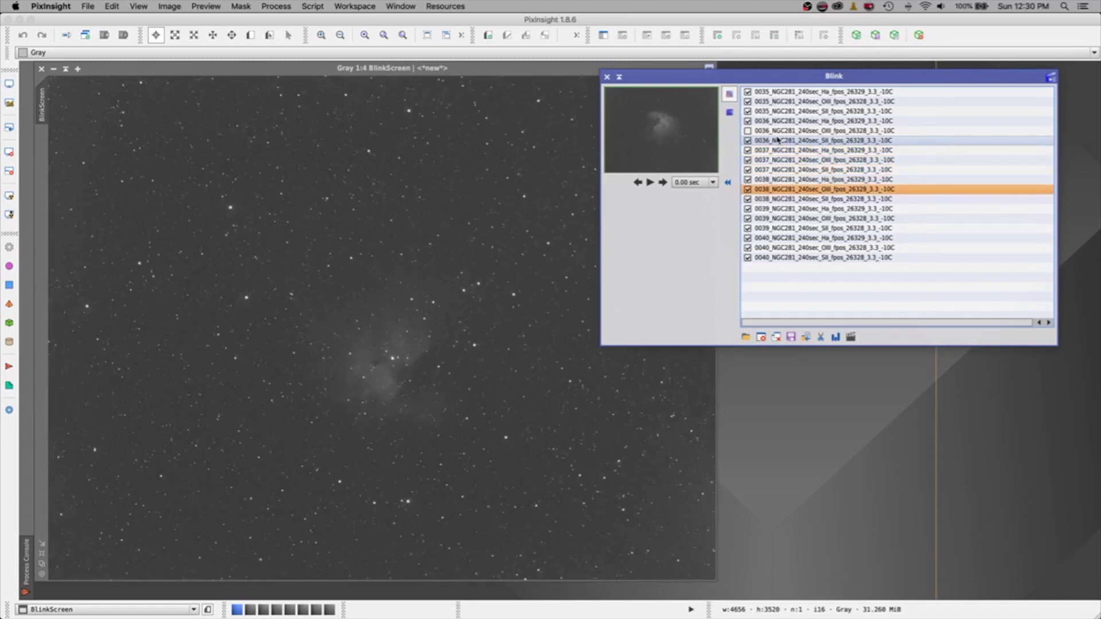
{"action": "key", "text": "Down"}
{"action": "key", "text": "Down"}
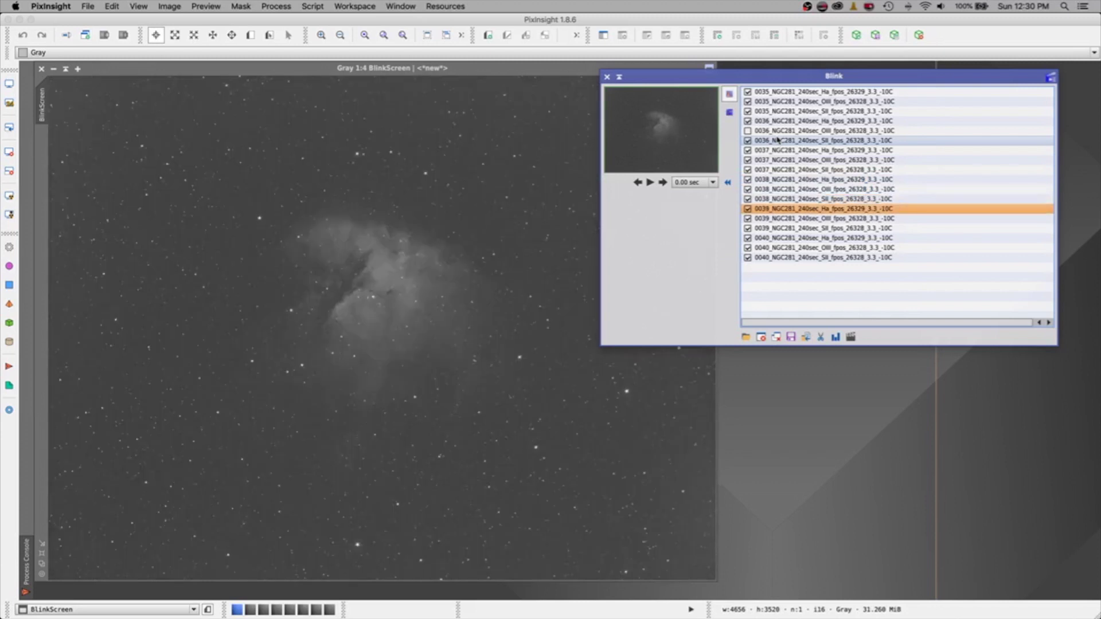
{"action": "key", "text": "Down"}
{"action": "key", "text": "Down"}
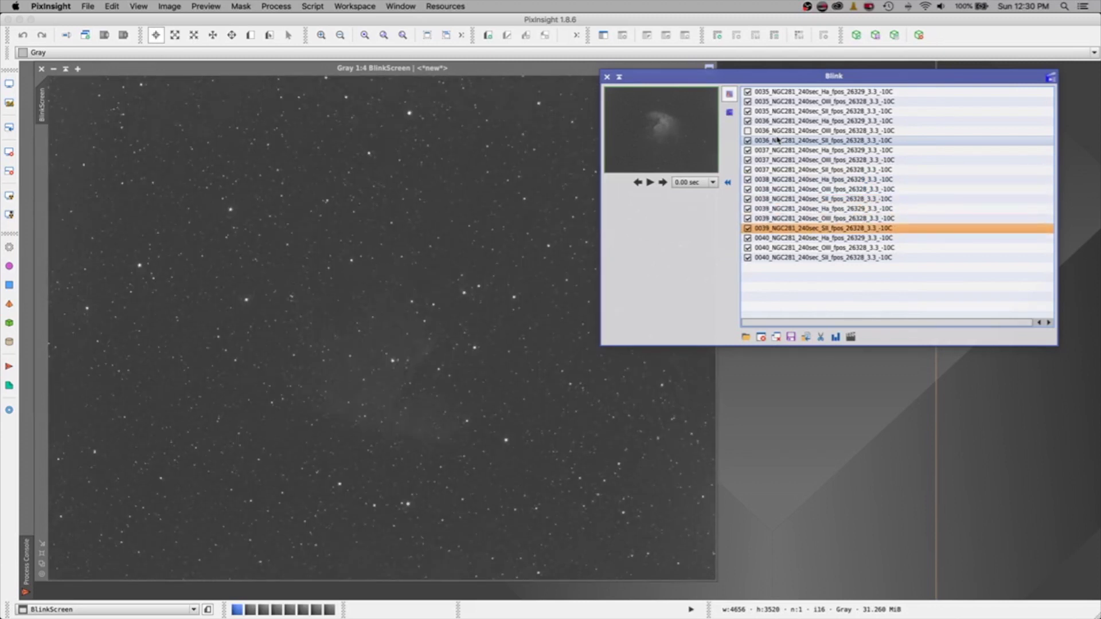
{"action": "key", "text": "Down"}
{"action": "key", "text": "Down"}
{"action": "key", "text": "Down"}
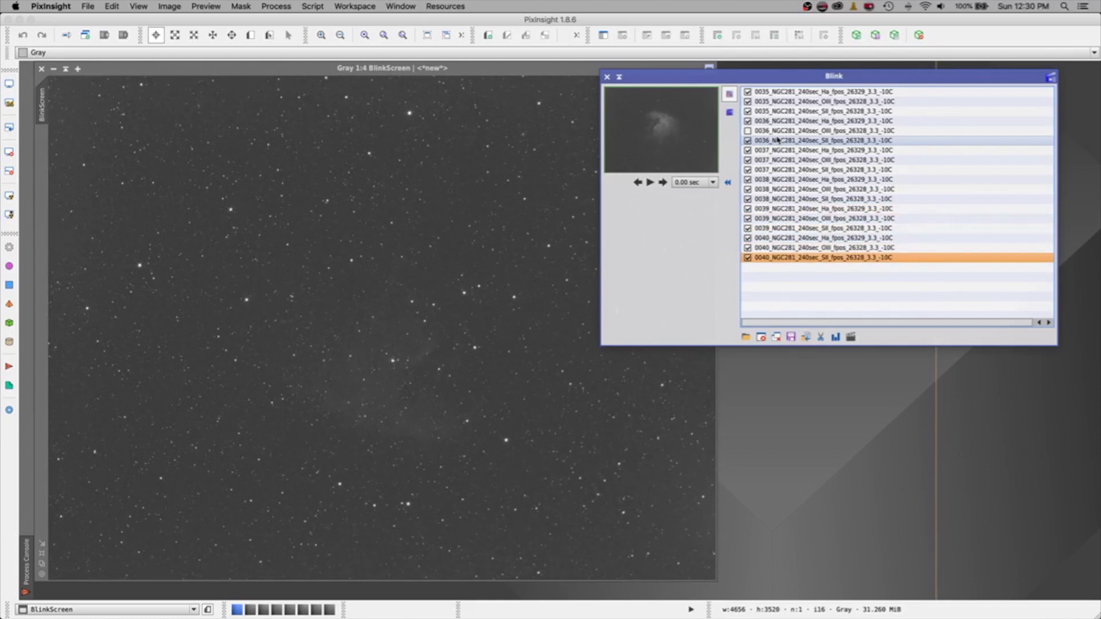
{"action": "left_click", "coordinate": [296, 74]}
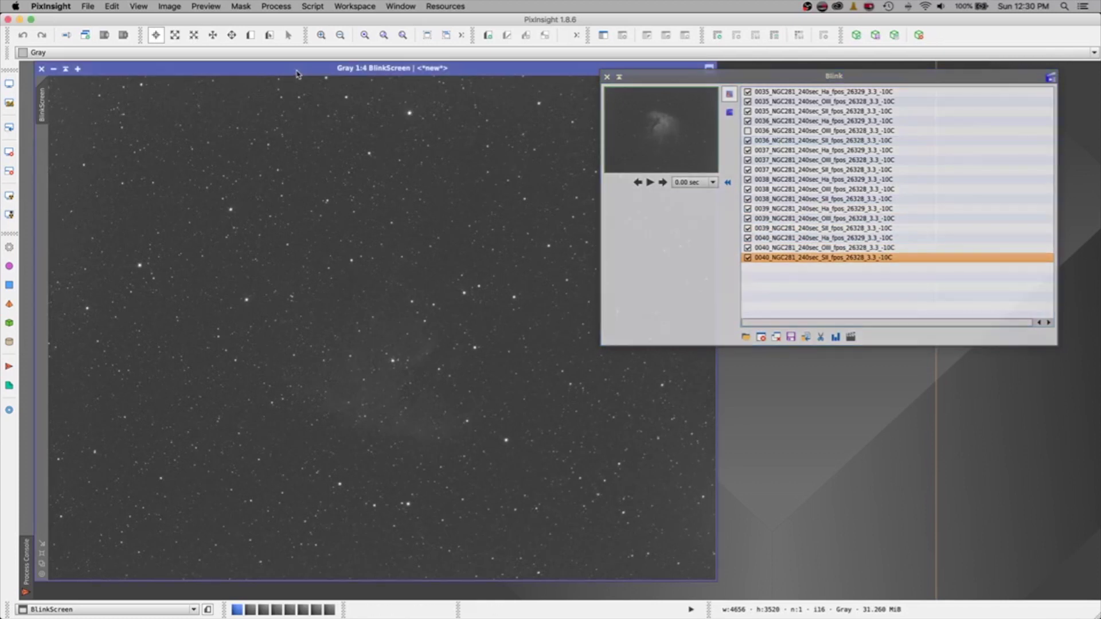
{"action": "left_click", "coordinate": [320, 36]}
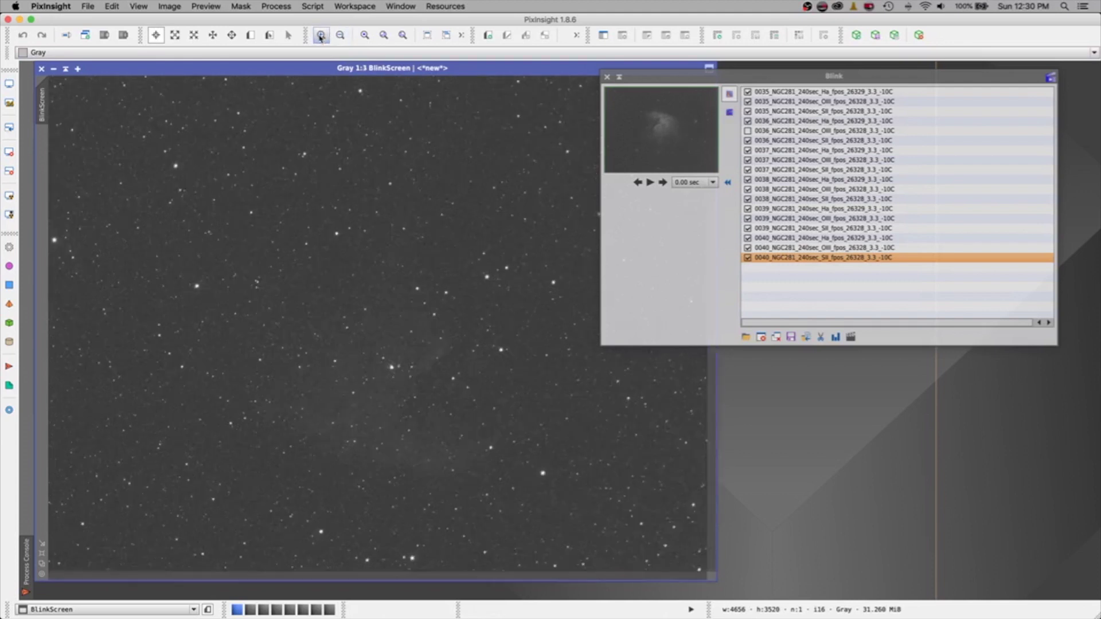
{"action": "left_click", "coordinate": [321, 36]}
{"action": "left_click", "coordinate": [320, 36]}
{"action": "left_click", "coordinate": [320, 36]}
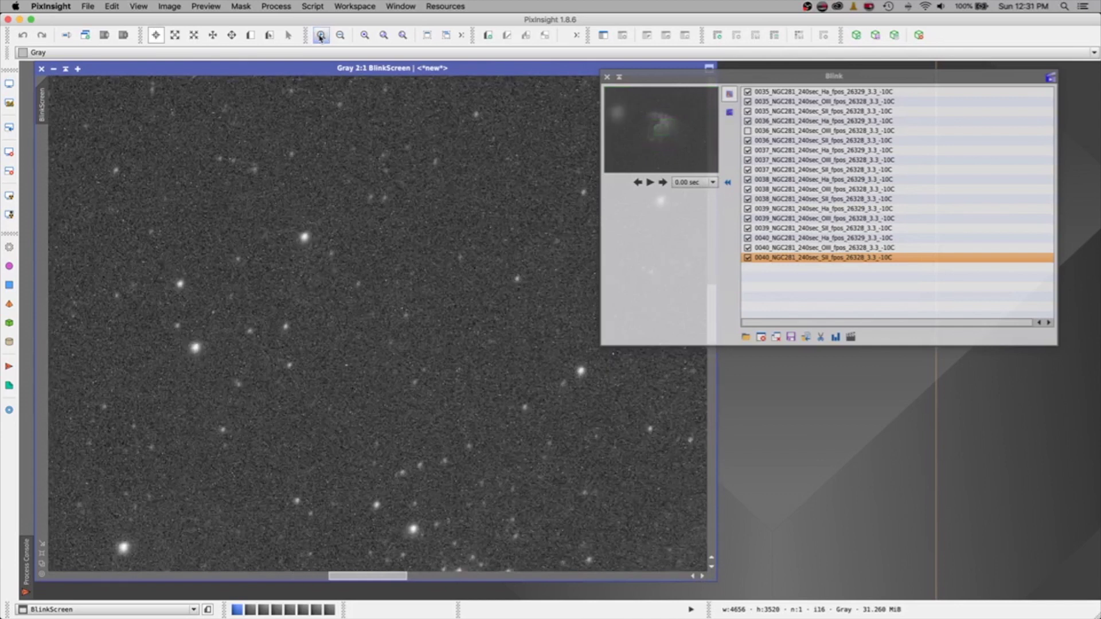
{"action": "left_click", "coordinate": [339, 35]}
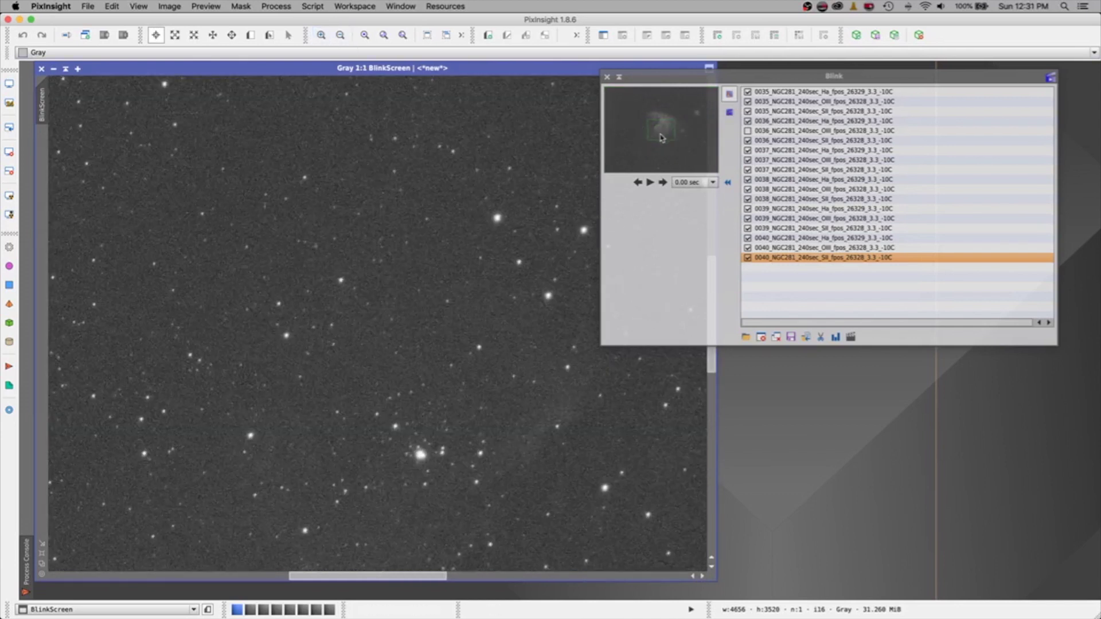
{"action": "left_click", "coordinate": [646, 118]}
{"action": "left_click_drag", "start_coordinate": [645, 119], "coordinate": [668, 137]}
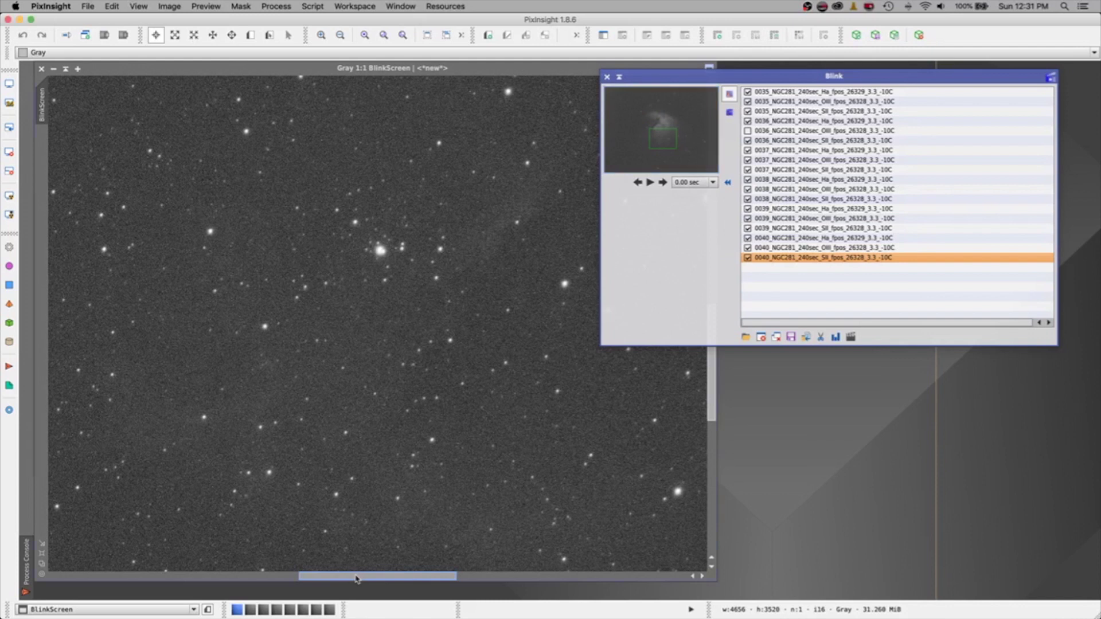
{"action": "left_click_drag", "start_coordinate": [359, 578], "coordinate": [452, 578]}
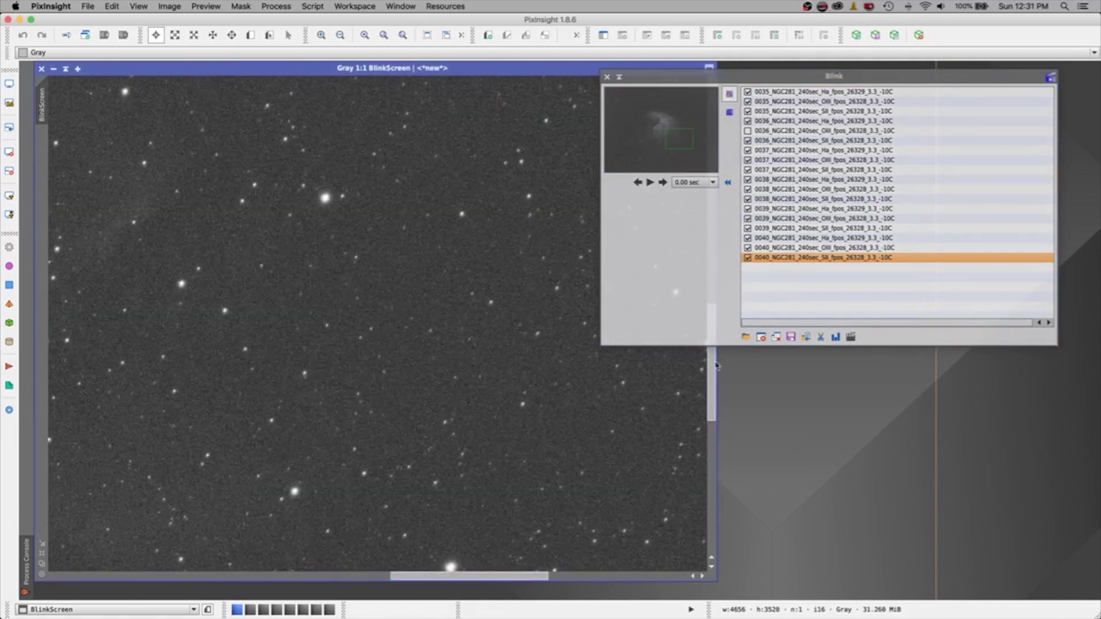
{"action": "left_click_drag", "start_coordinate": [711, 398], "coordinate": [711, 444]}
{"action": "left_click_drag", "start_coordinate": [684, 152], "coordinate": [661, 129]}
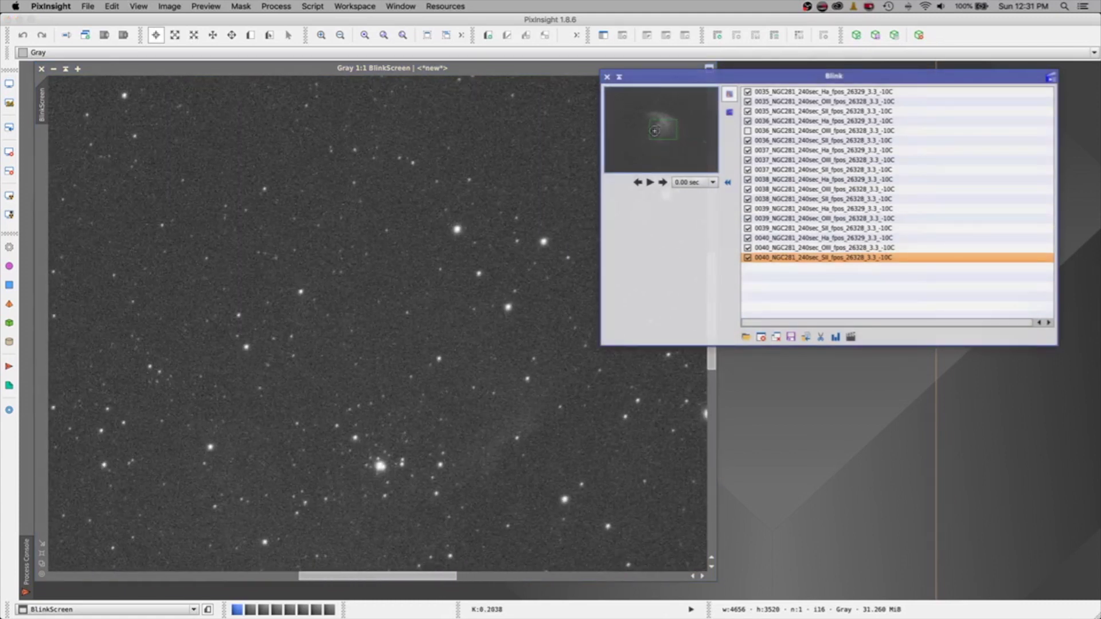
{"action": "left_click", "coordinate": [340, 37]}
{"action": "left_click", "coordinate": [340, 37]}
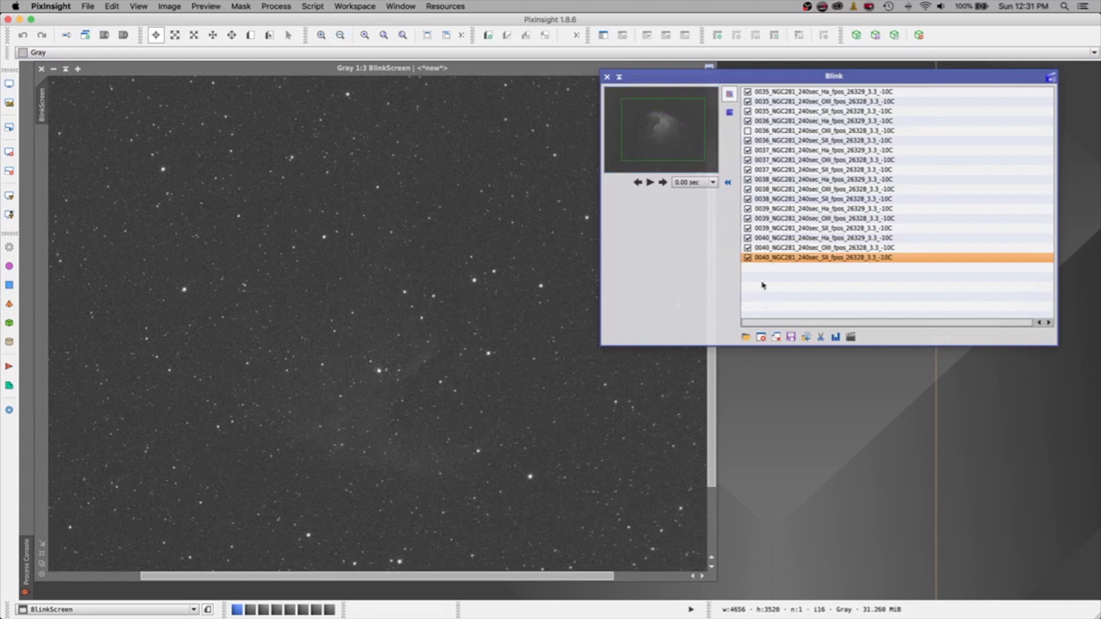
Return to 0035 Ha, magnify the view to 2:1, and reject that frame
{"action": "left_click", "coordinate": [770, 92]}
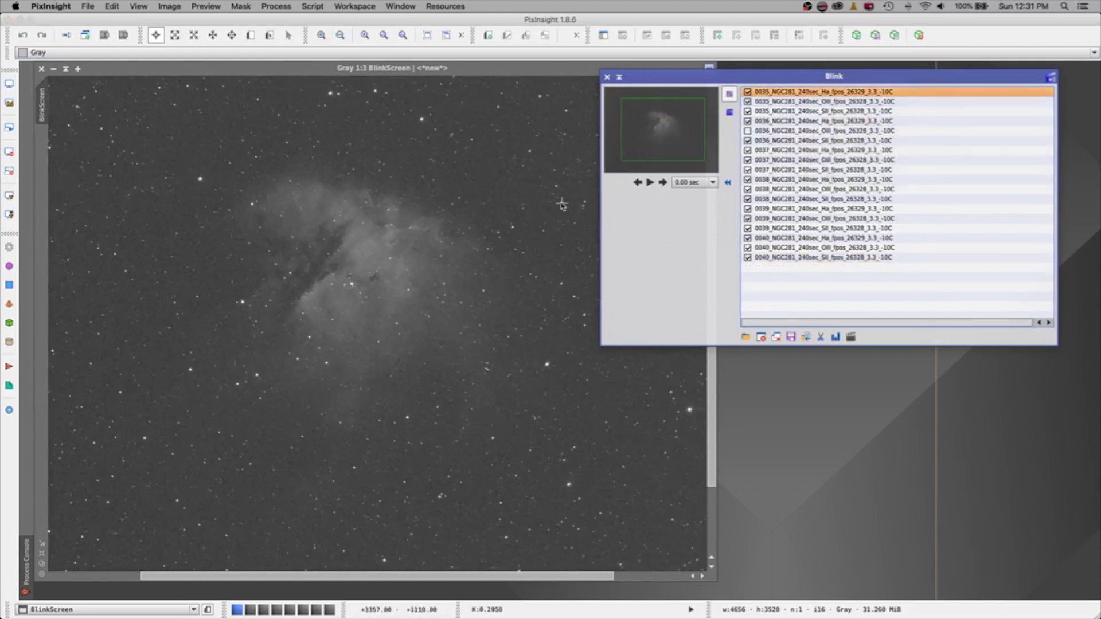
{"action": "left_click", "coordinate": [321, 36]}
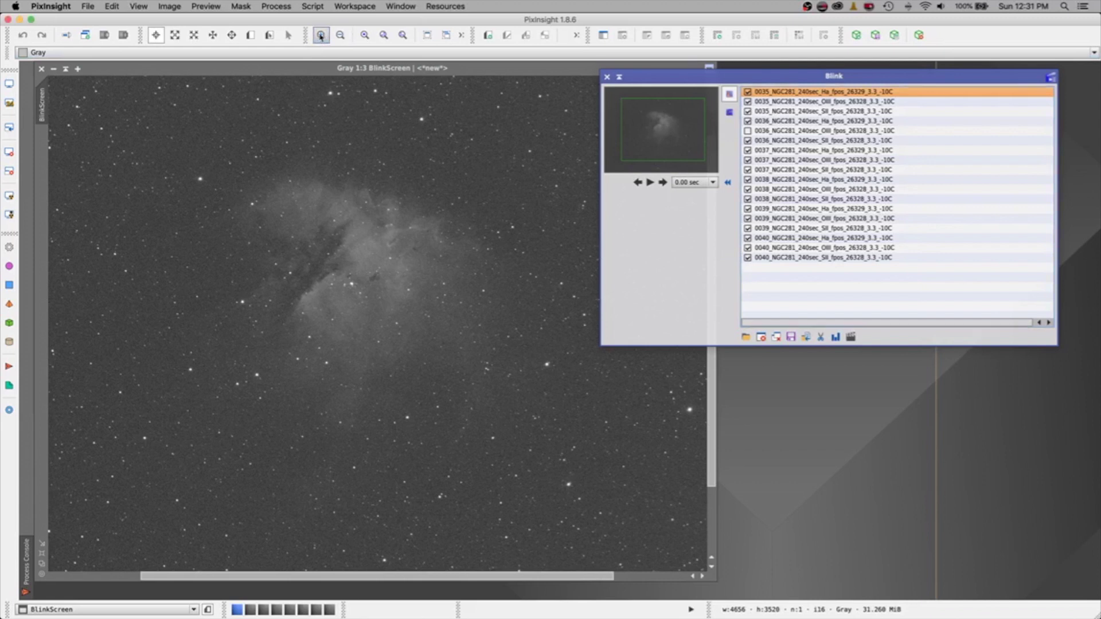
{"action": "left_click", "coordinate": [321, 36]}
{"action": "left_click", "coordinate": [321, 36]}
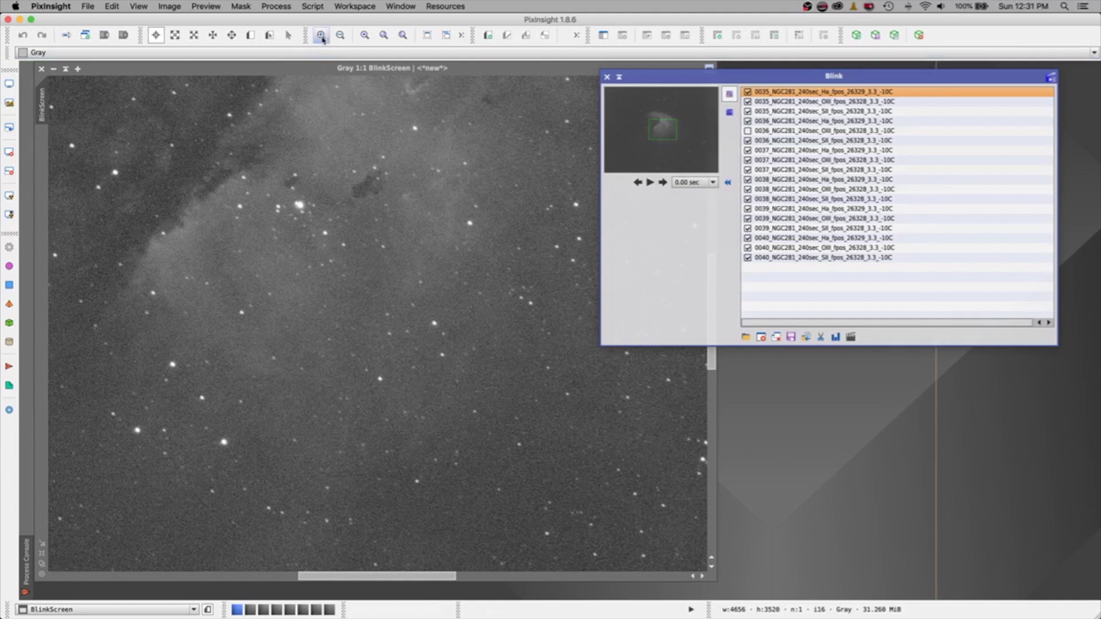
{"action": "left_click", "coordinate": [321, 36]}
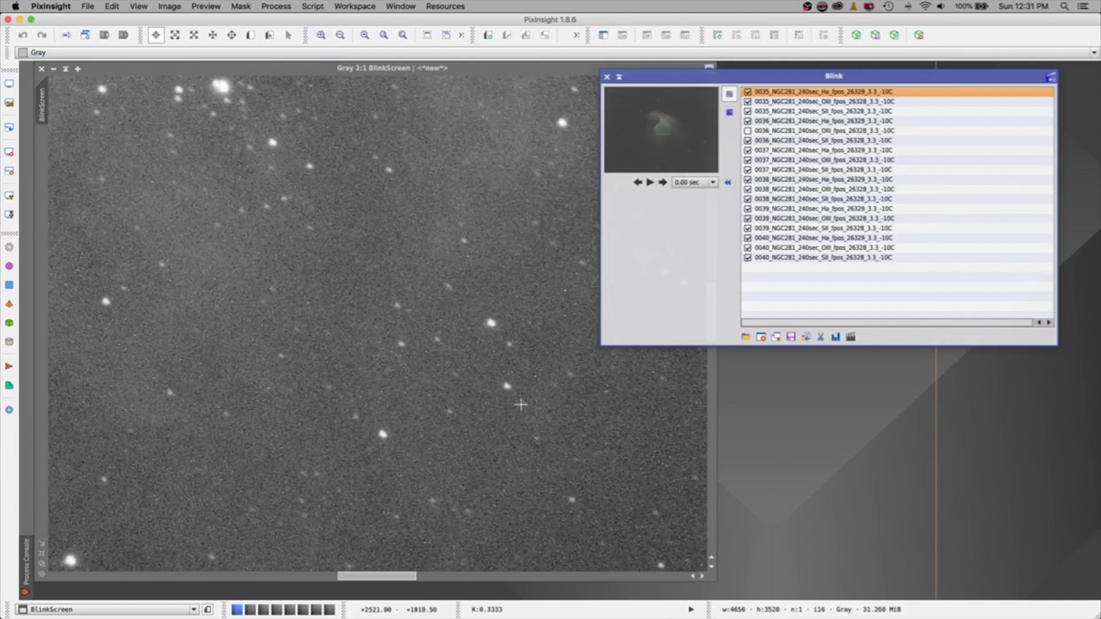
{"action": "left_click", "coordinate": [748, 92]}
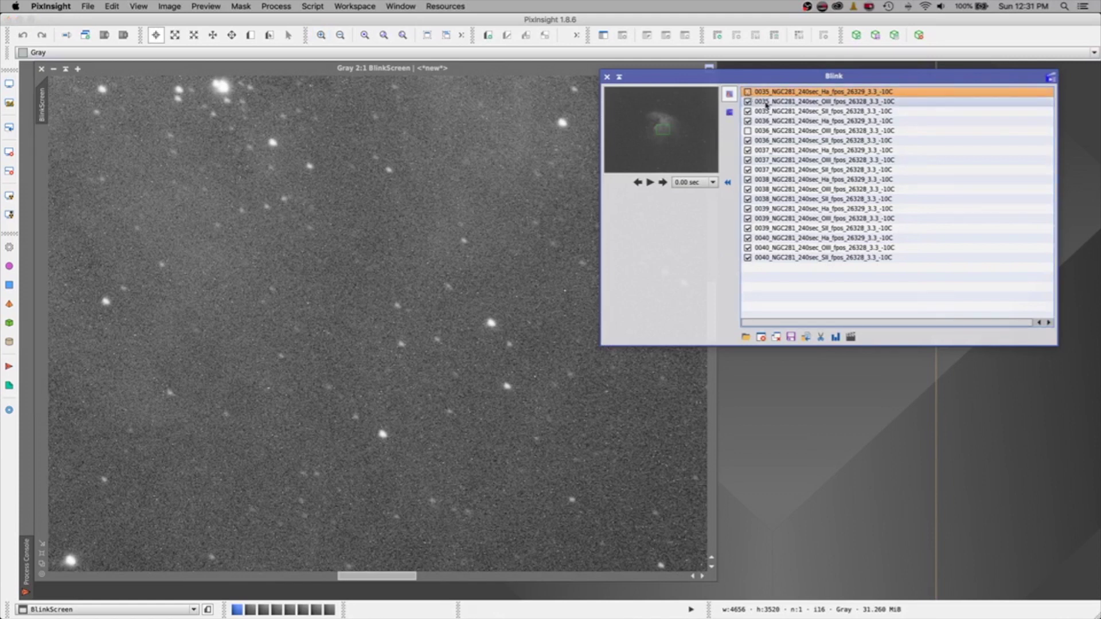
Inspect 0035 OIII and SII, panning the view, and reject the 0035 SII frame
{"action": "left_click", "coordinate": [766, 102]}
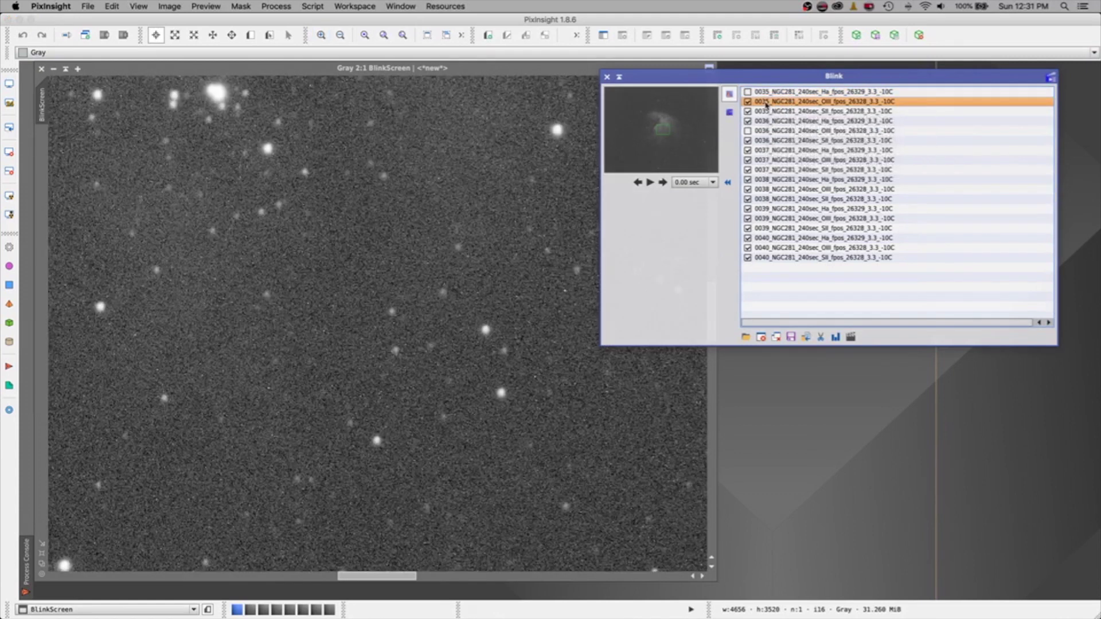
{"action": "key", "text": "Down"}
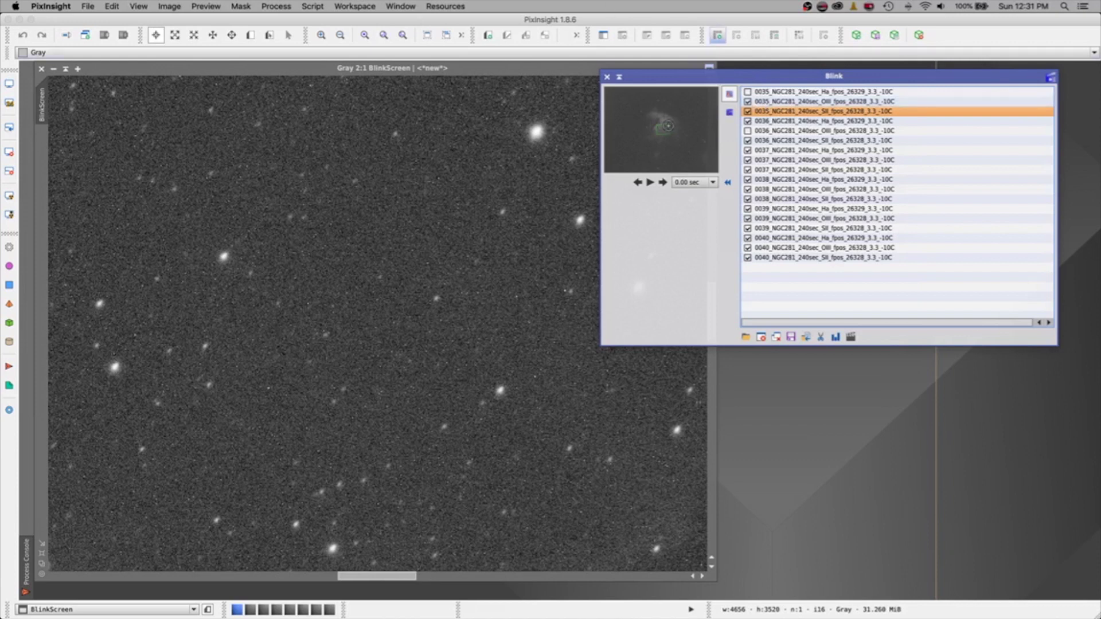
{"action": "left_click", "coordinate": [663, 131]}
{"action": "left_click_drag", "start_coordinate": [663, 130], "coordinate": [662, 132]}
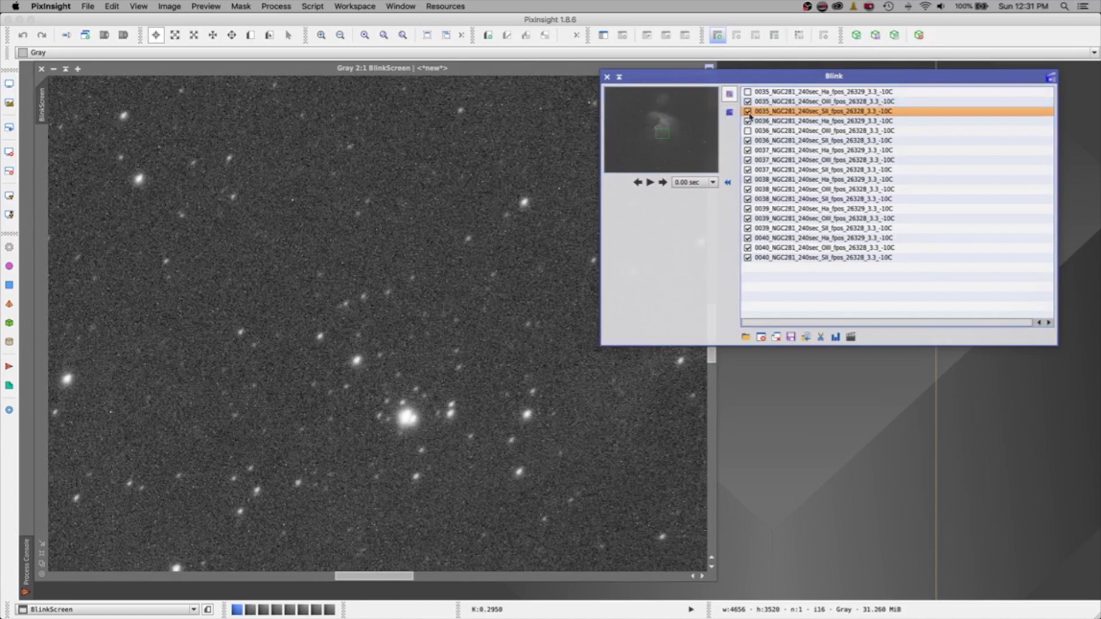
{"action": "left_click", "coordinate": [749, 112]}
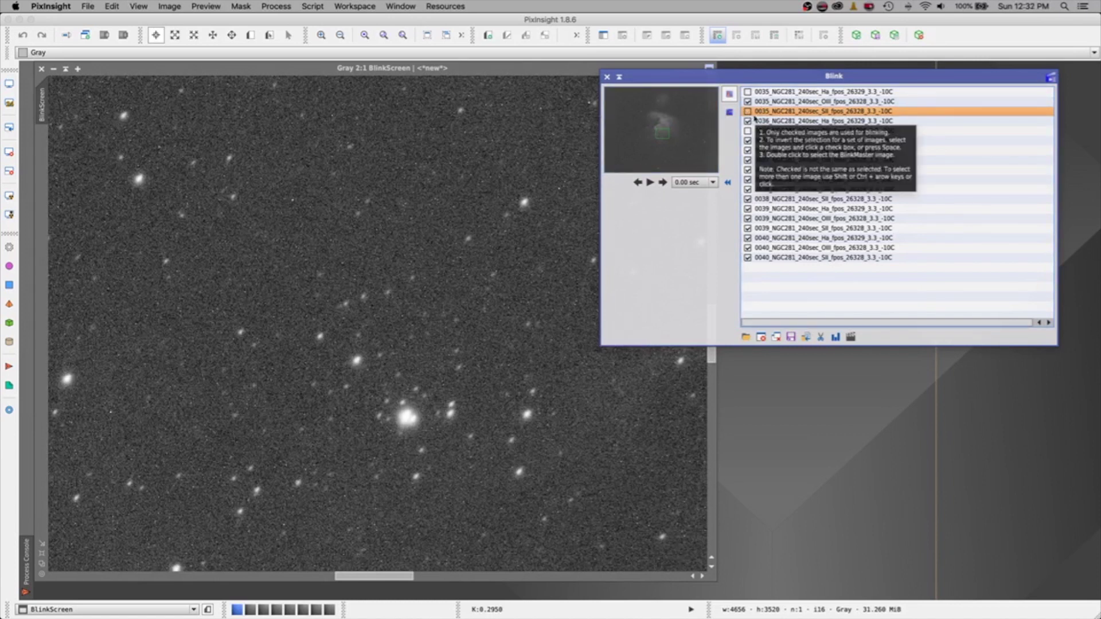
Review frames 0036 Ha through 0039 OIII one after another
{"action": "key", "text": "Down"}
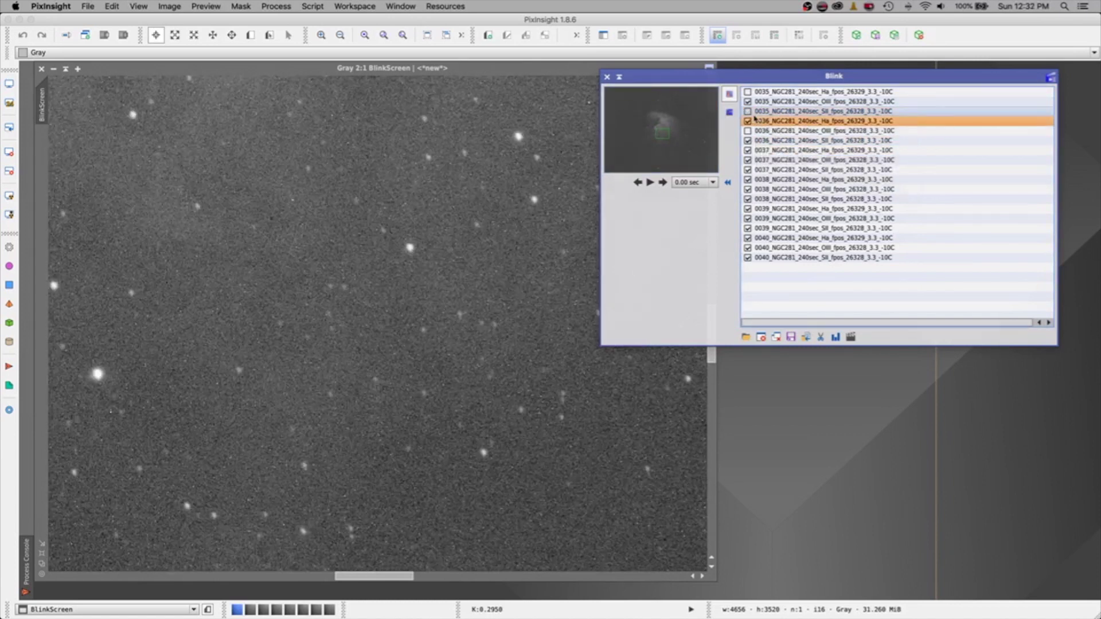
{"action": "key", "text": "Down"}
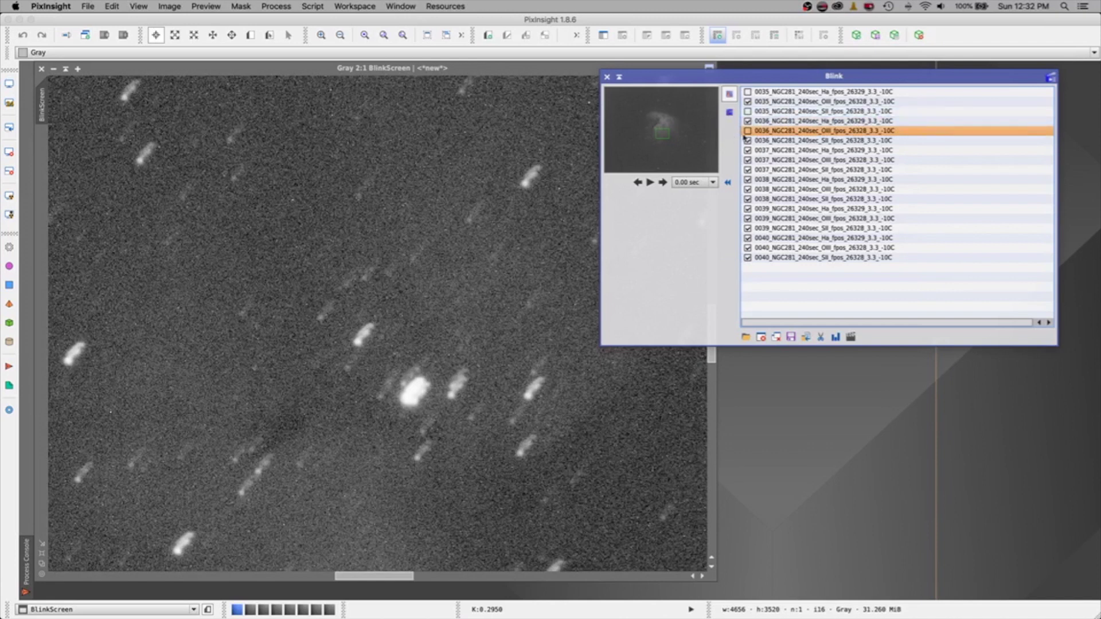
{"action": "key", "text": "Down"}
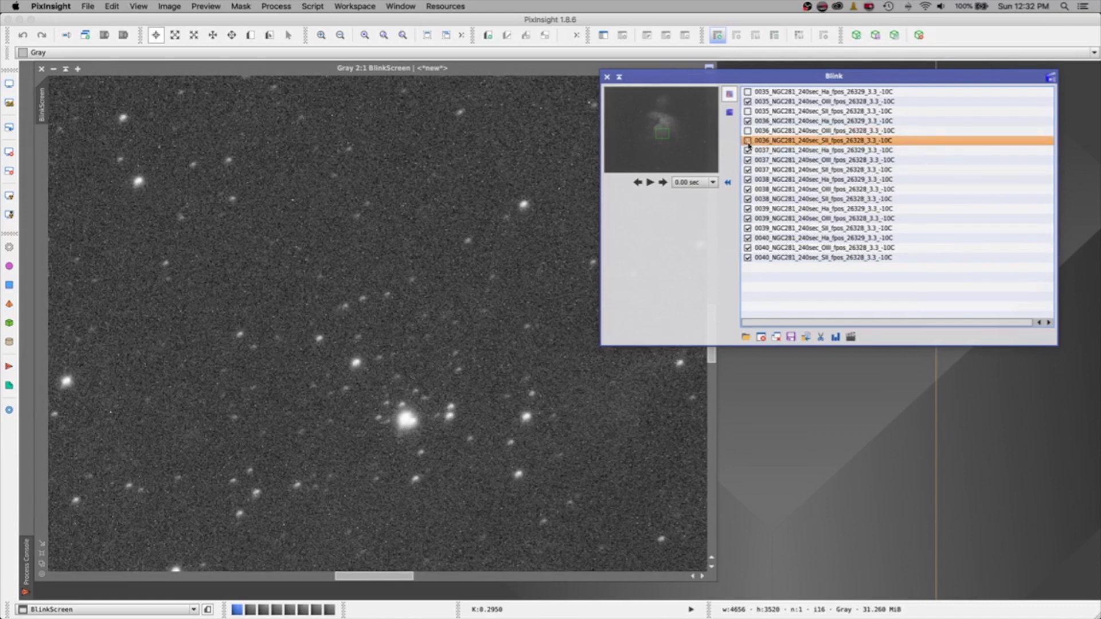
{"action": "key", "text": "Down"}
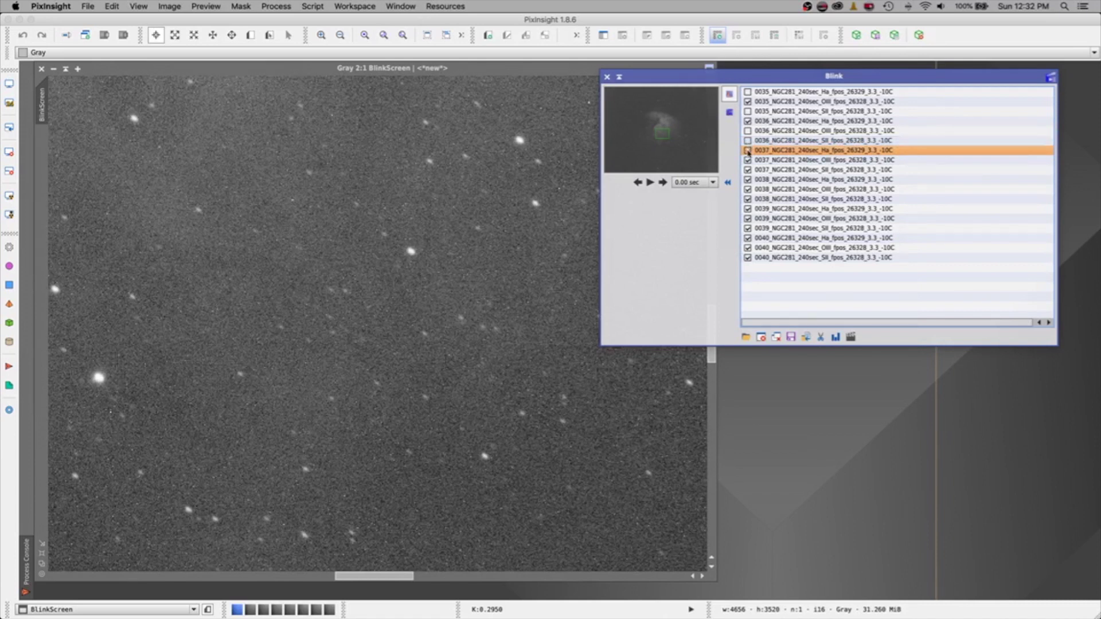
{"action": "key", "text": "Down"}
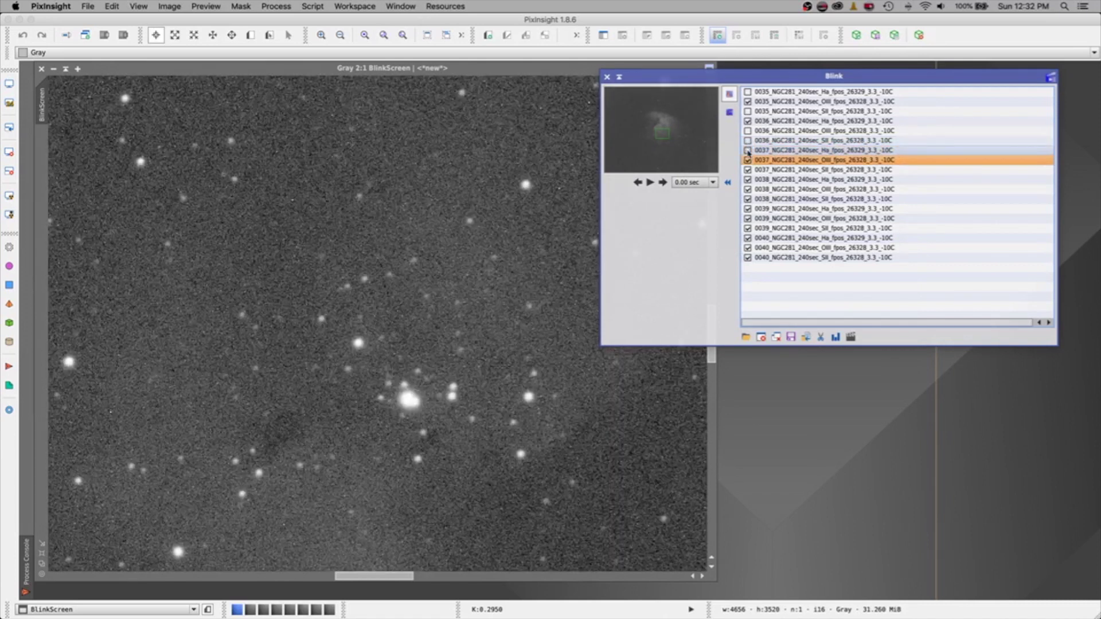
{"action": "key", "text": "Down"}
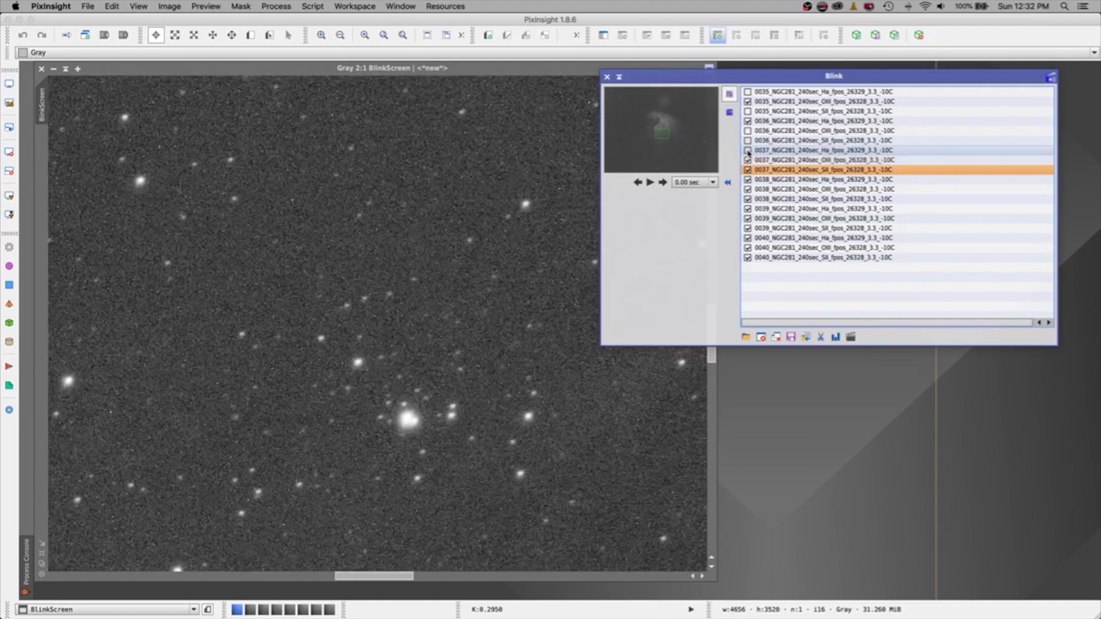
{"action": "key", "text": "Down"}
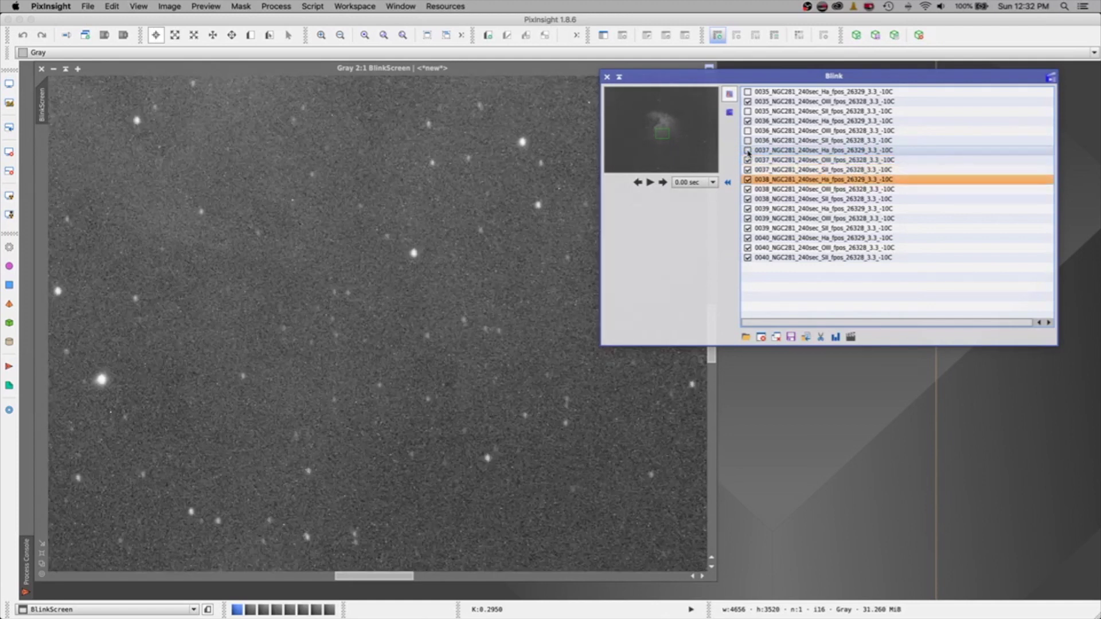
{"action": "key", "text": "Down"}
{"action": "key", "text": "Down"}
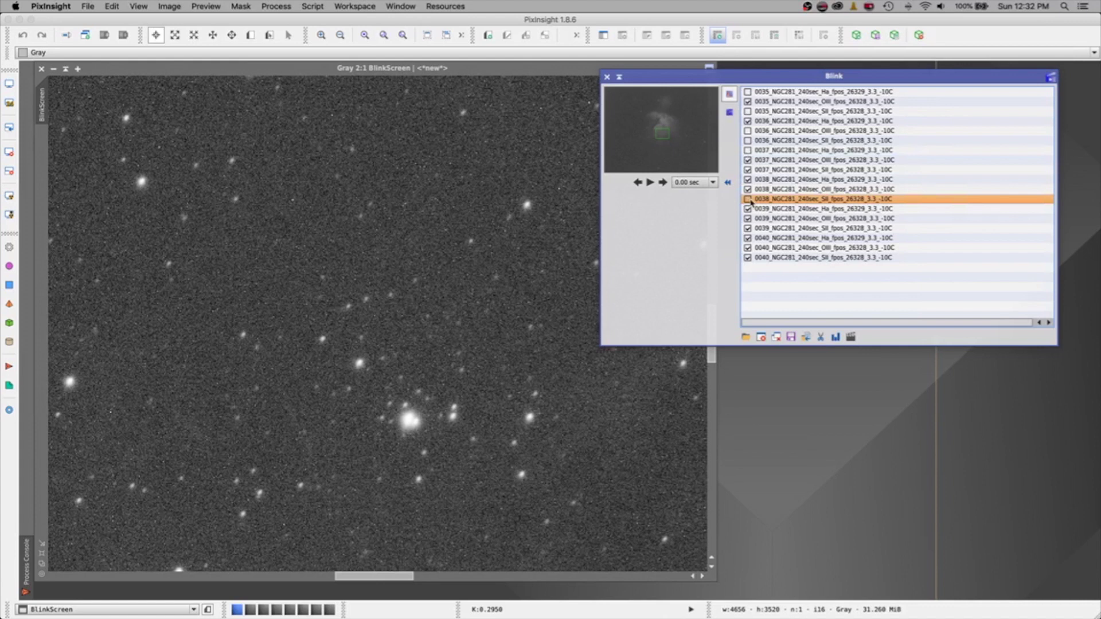
{"action": "key", "text": "Down"}
{"action": "key", "text": "Down"}
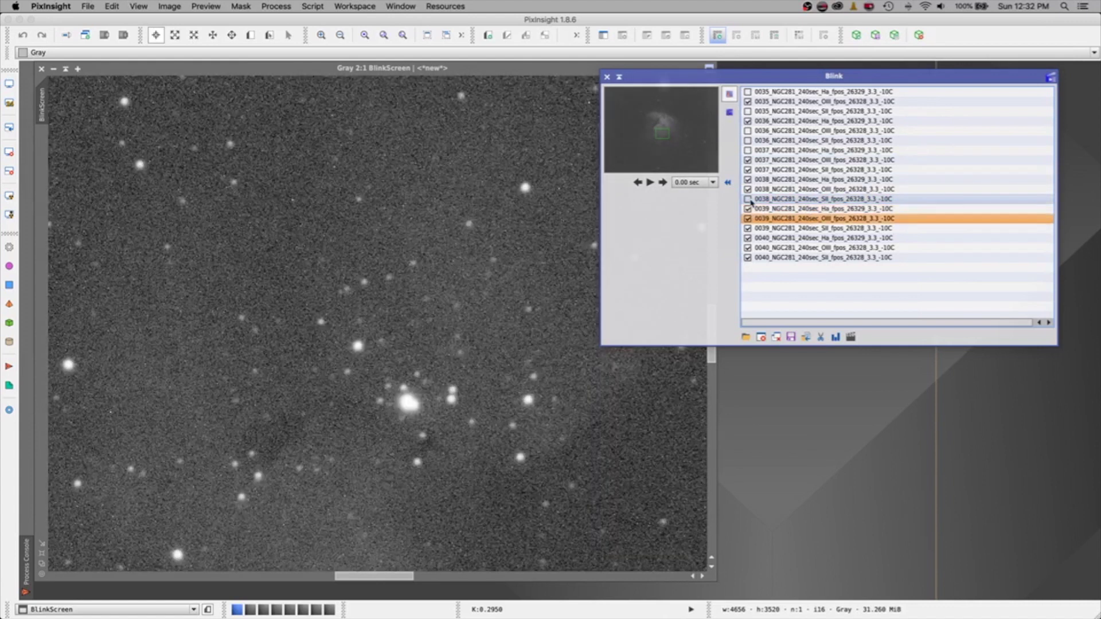
{"action": "key", "text": "Down"}
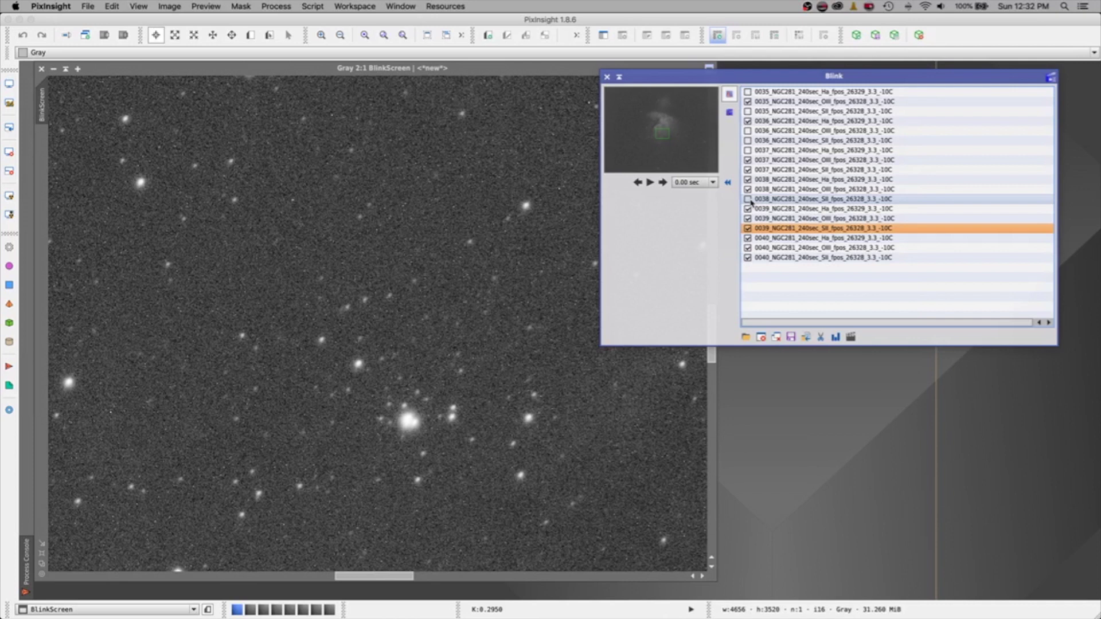
Reject the 0039 SII frame, check 0040 Ha and OIII, and return to 0035 Ha
{"action": "left_click", "coordinate": [748, 228]}
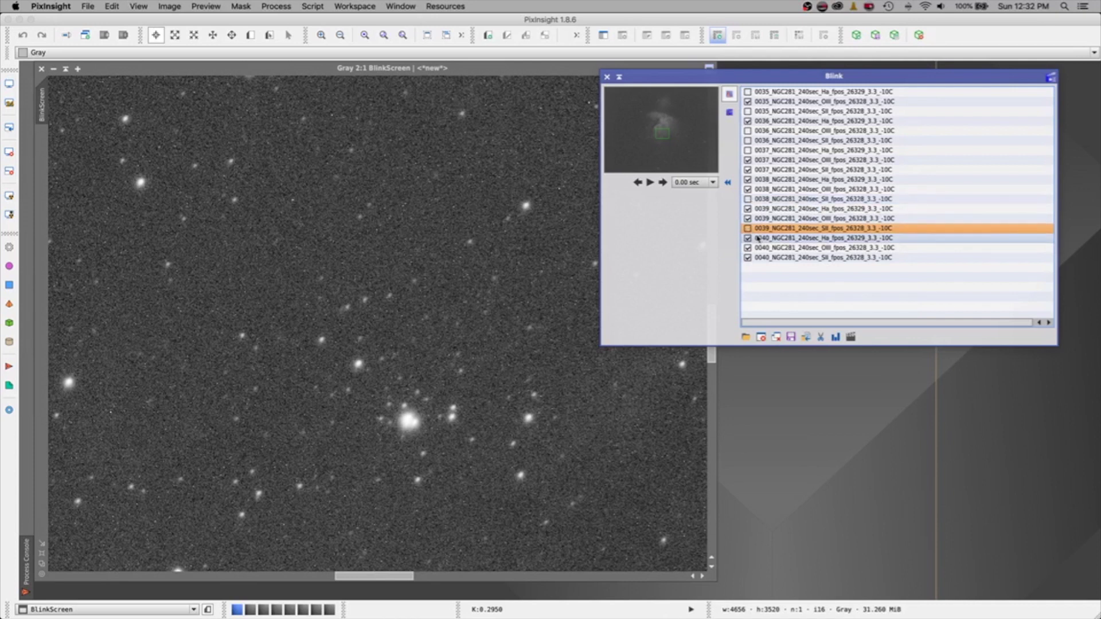
{"action": "left_click", "coordinate": [758, 239]}
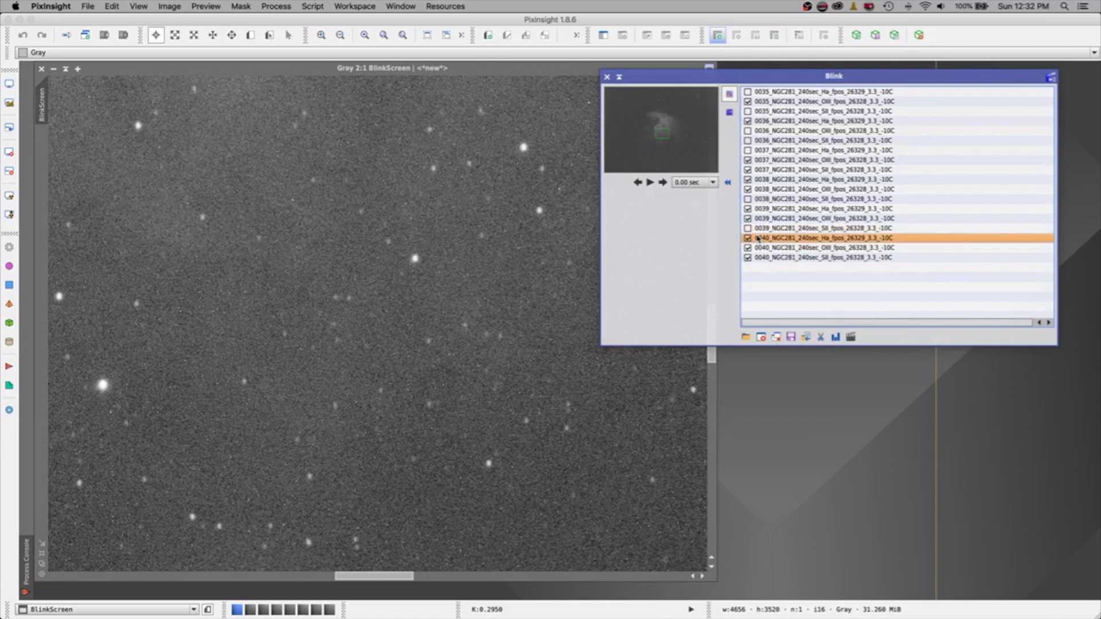
{"action": "key", "text": "Down"}
{"action": "key", "text": "Down"}
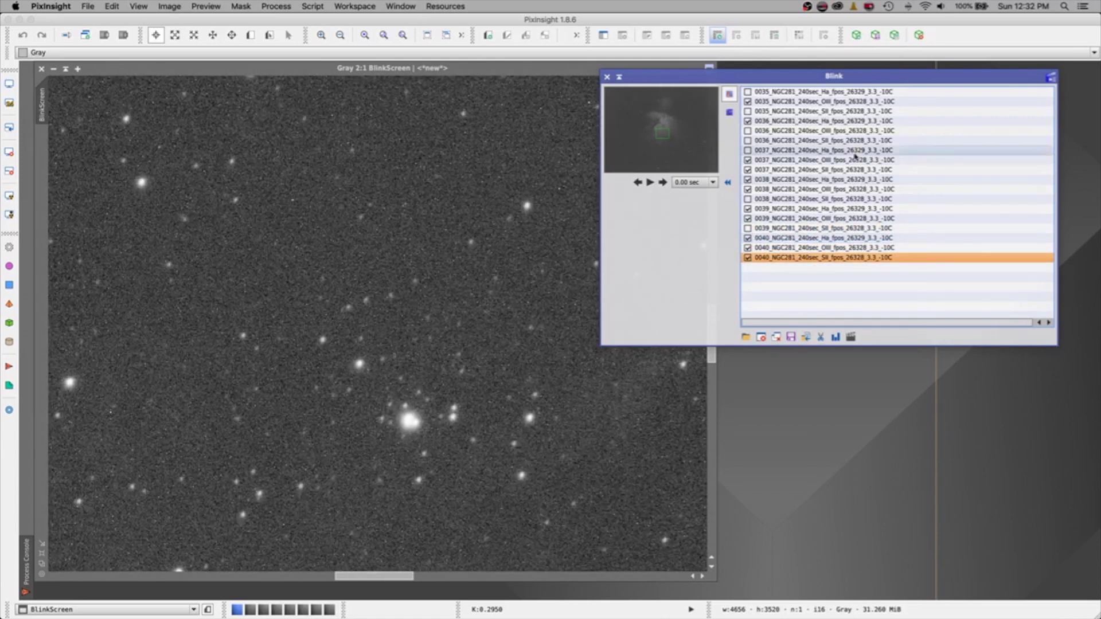
{"action": "left_click", "coordinate": [769, 94]}
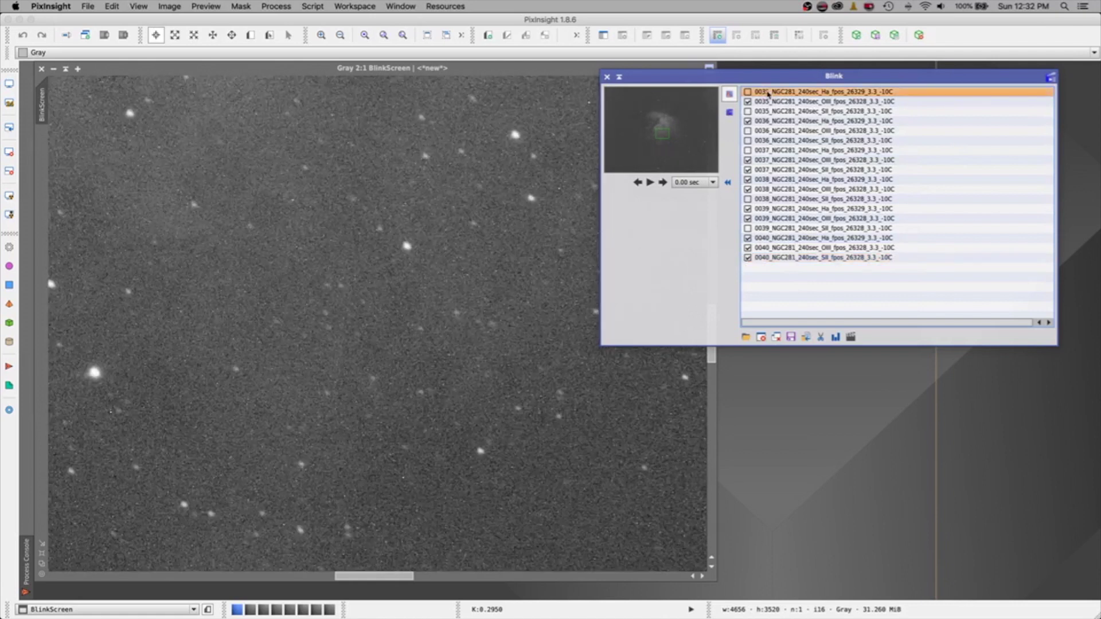
Select the rejected frames 0035 Ha, 0035 SII, 0036 OIII, 0036 SII, 0037 Ha, 0038 SII and 0039 SII together
{"action": "mouse_move", "coordinate": [779, 95]}
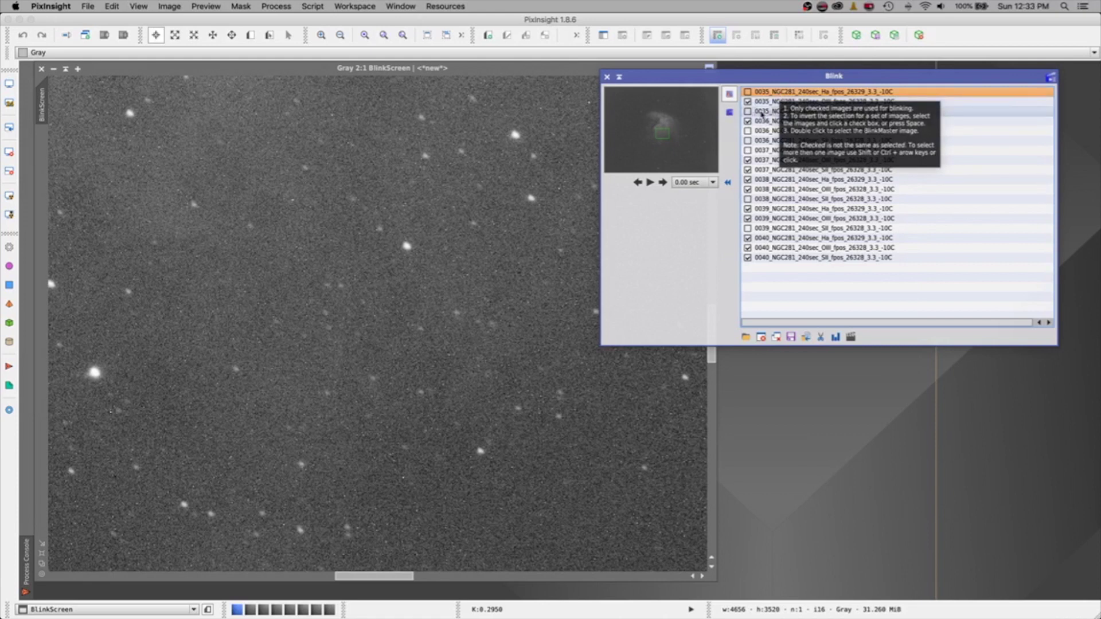
{"action": "left_click", "coordinate": [762, 111], "text": "ctrl"}
{"action": "left_click", "coordinate": [769, 130], "text": "ctrl"}
{"action": "left_click", "coordinate": [770, 140], "text": "ctrl"}
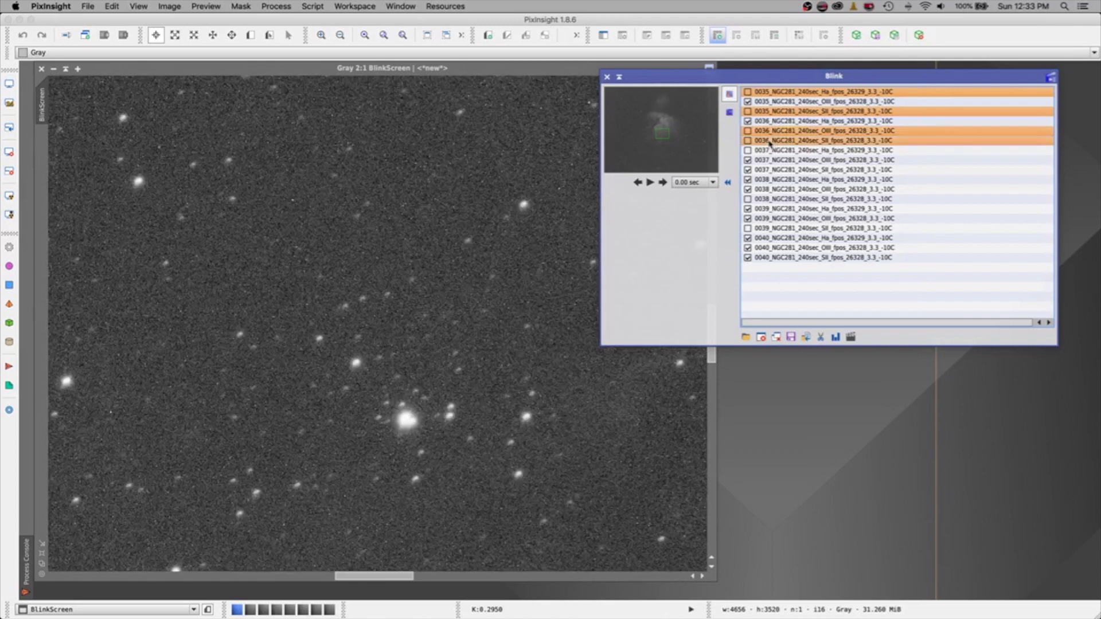
{"action": "left_click", "coordinate": [771, 151], "text": "ctrl"}
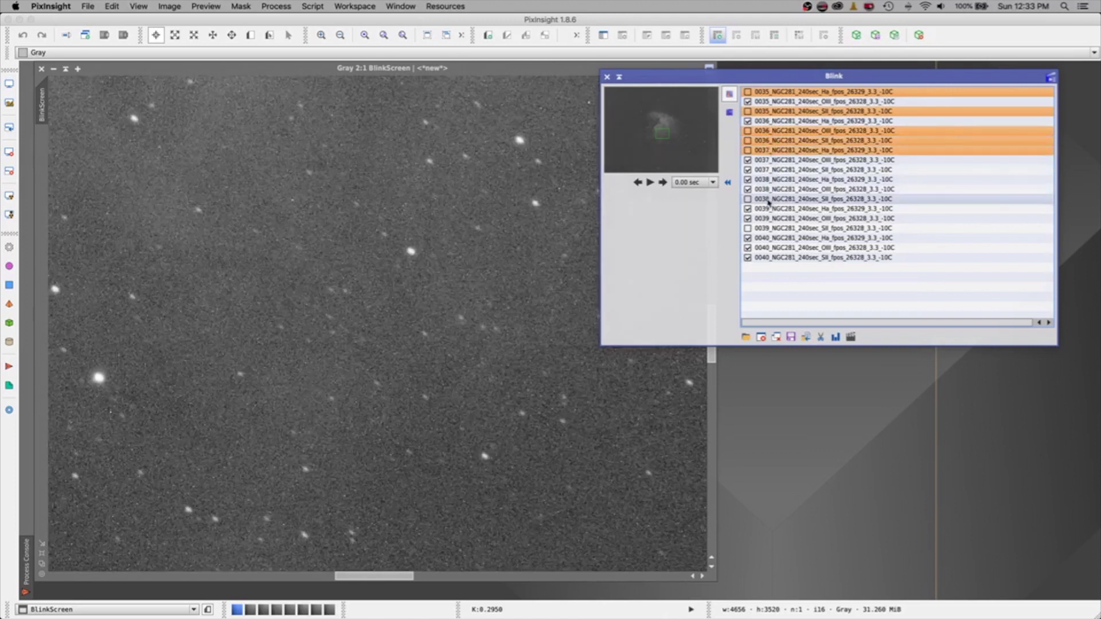
{"action": "left_click", "coordinate": [768, 199], "text": "ctrl"}
{"action": "left_click", "coordinate": [774, 229], "text": "ctrl"}
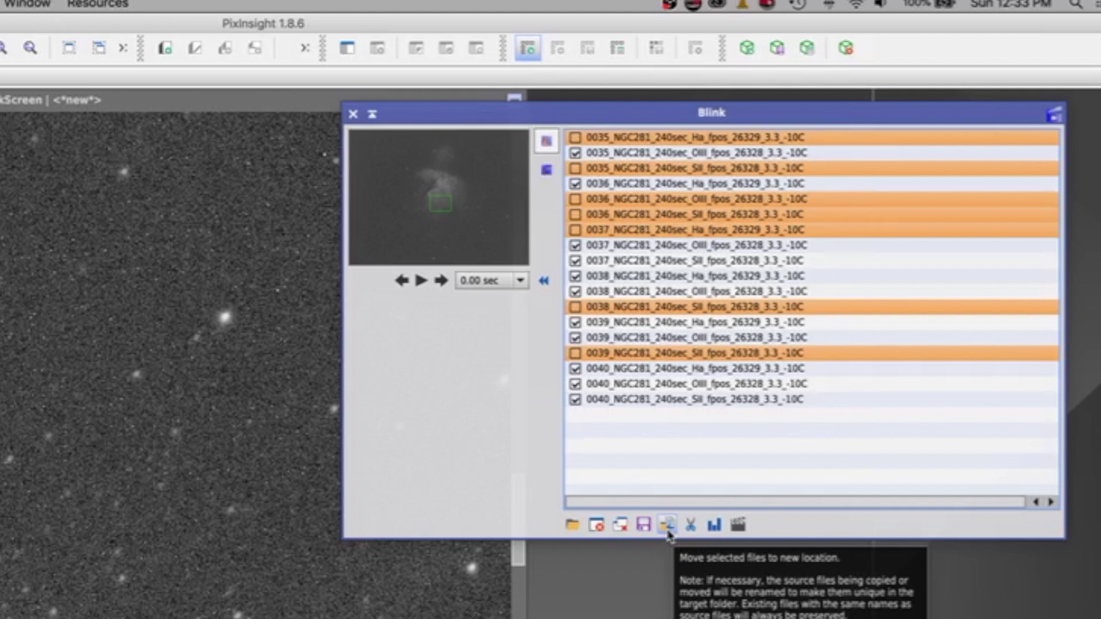
Move the seven selected frames into a new 'Bad Images' folder inside Images
{"action": "left_click", "coordinate": [667, 530]}
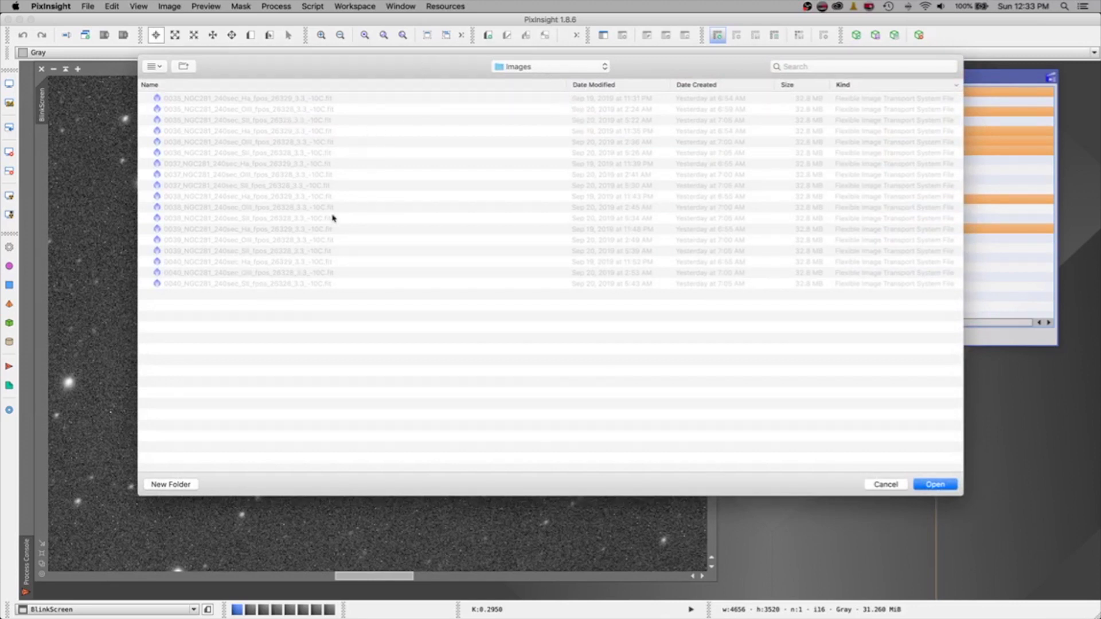
{"action": "left_click", "coordinate": [179, 487]}
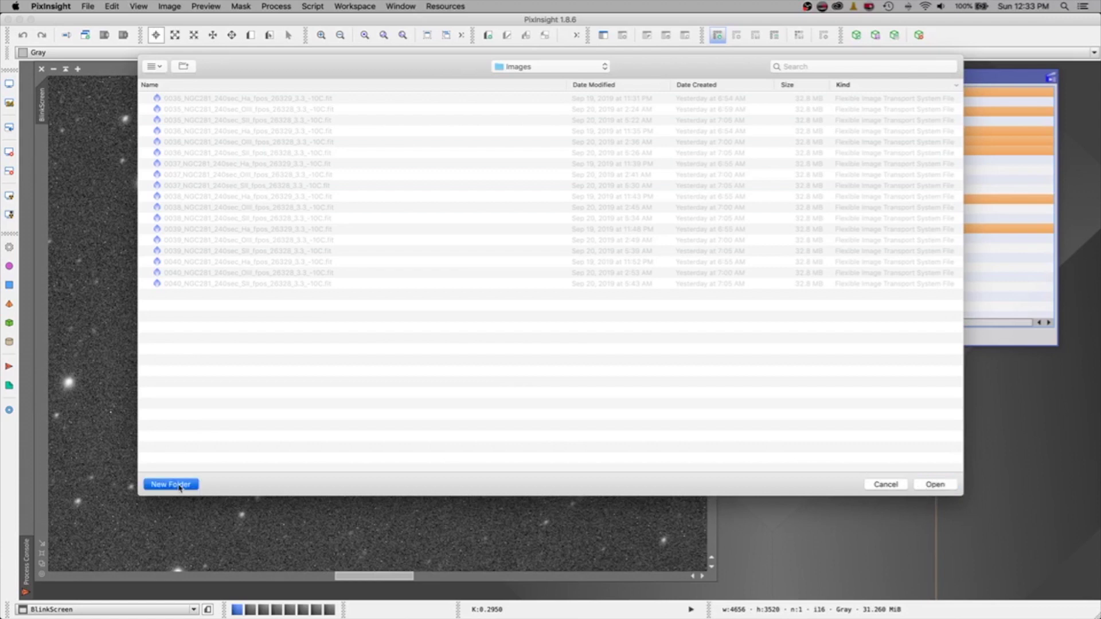
{"action": "type", "text": "Bad Images"}
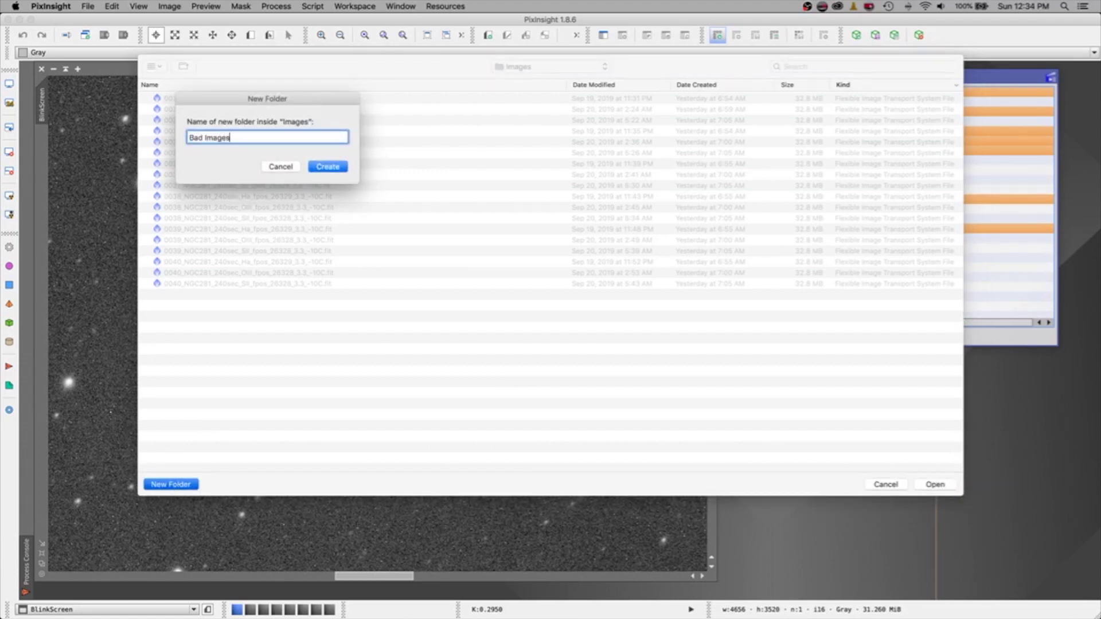
{"action": "left_click", "coordinate": [328, 167]}
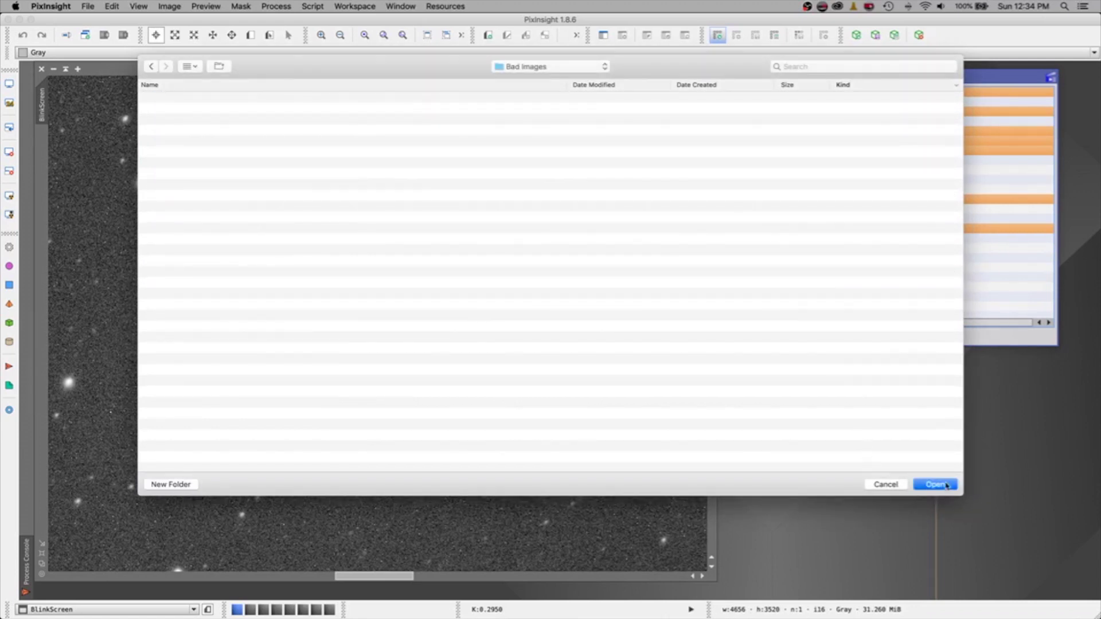
{"action": "left_click", "coordinate": [936, 485]}
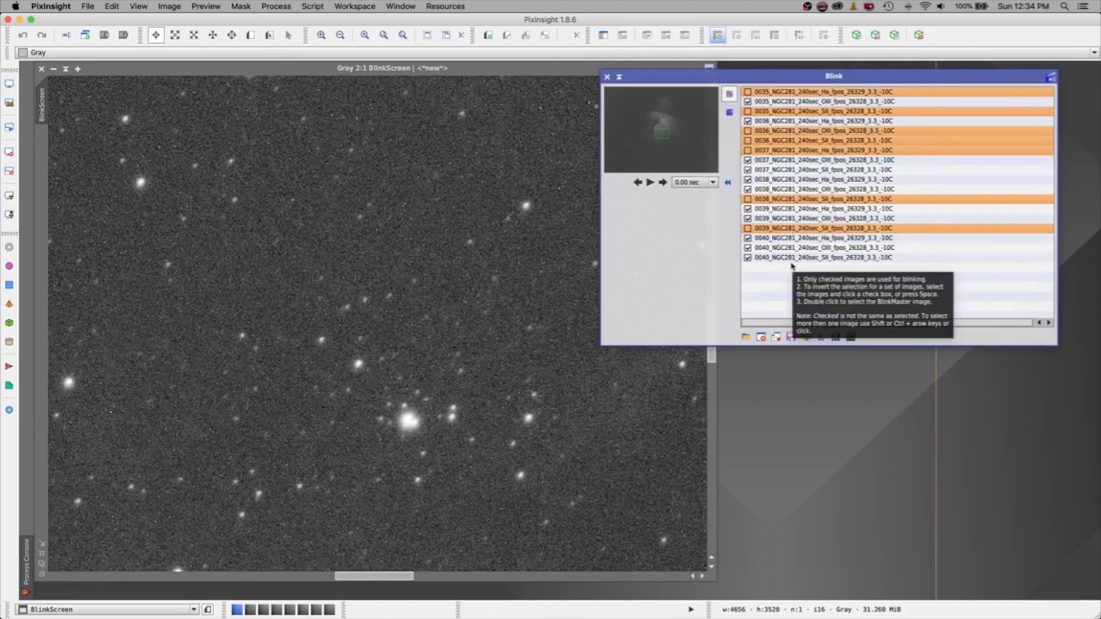
Close the Blink window and bring Finder forward, moving its window down and left
{"action": "key", "text": "super+Tab"}
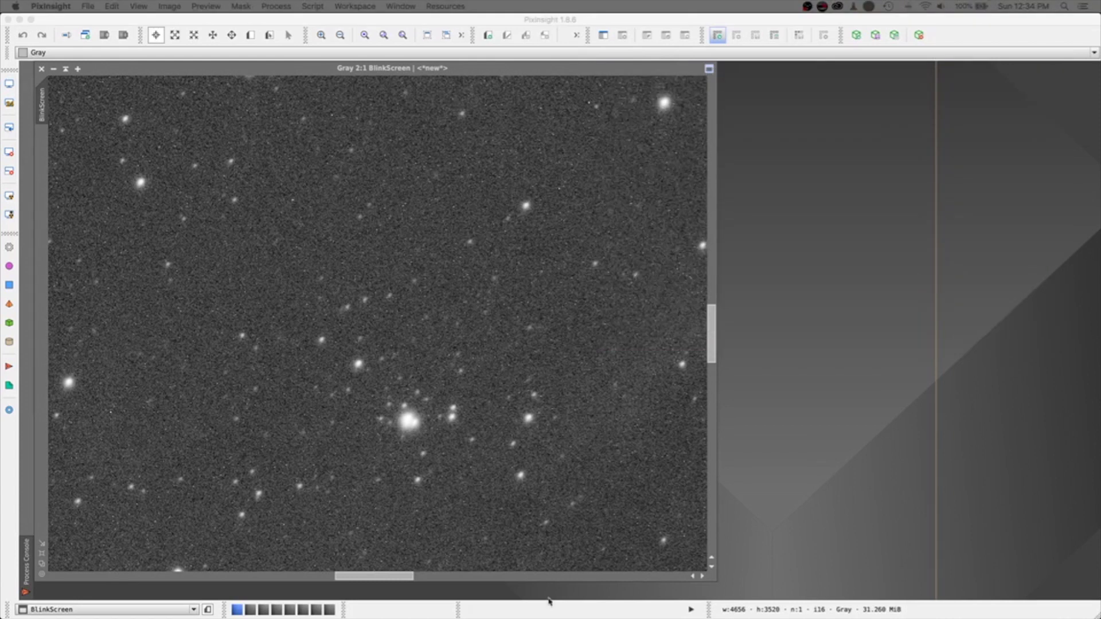
{"action": "mouse_move", "coordinate": [457, 609]}
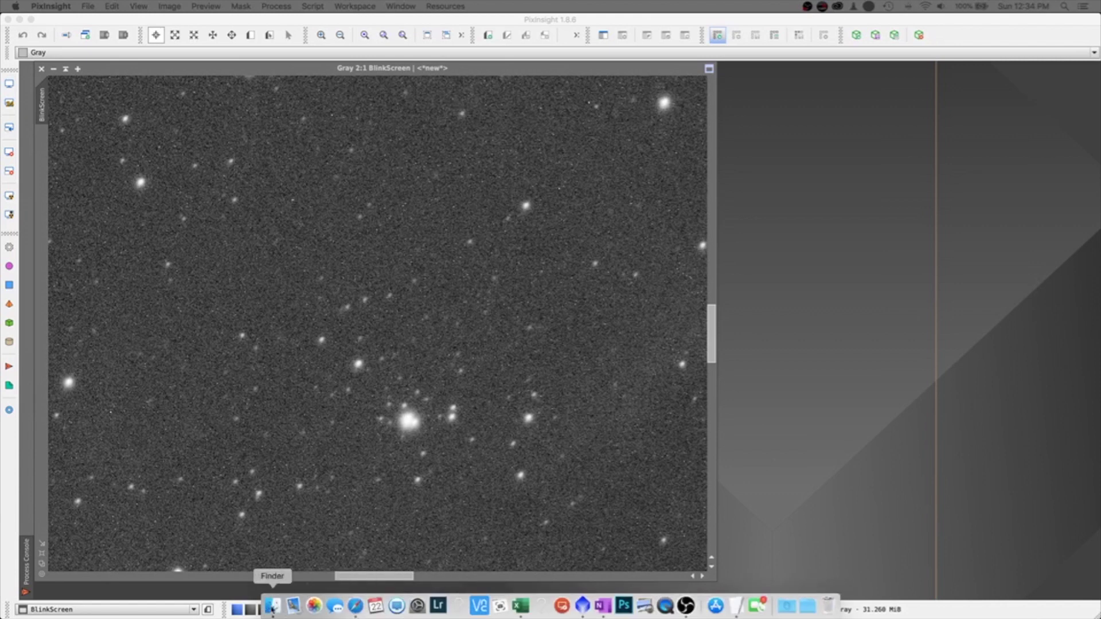
{"action": "left_click", "coordinate": [271, 608]}
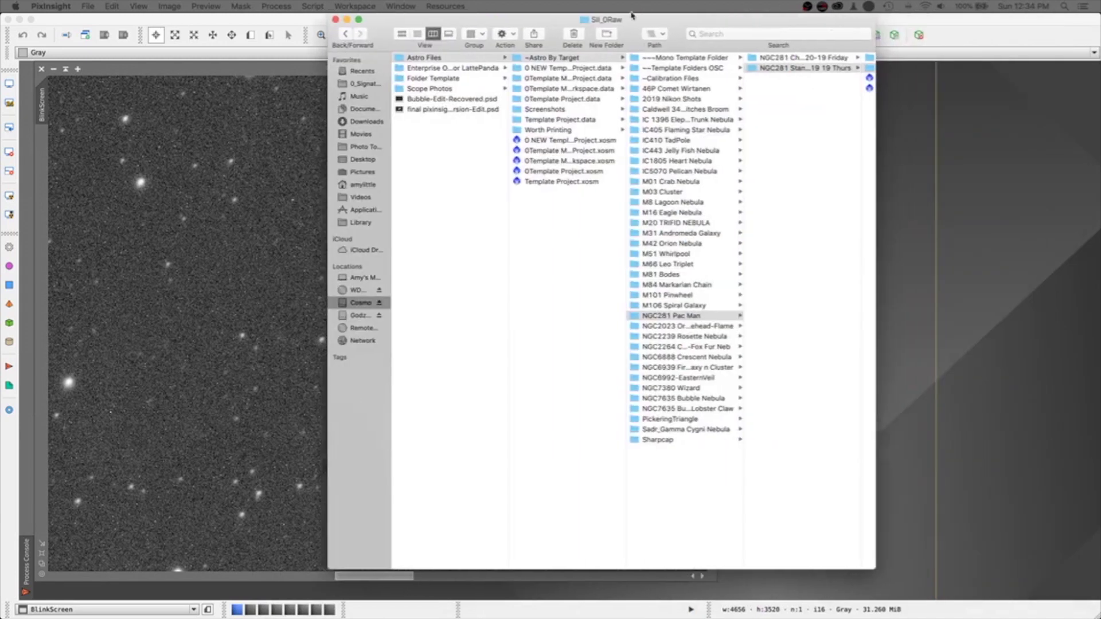
{"action": "left_click_drag", "start_coordinate": [600, 32], "coordinate": [550, 83]}
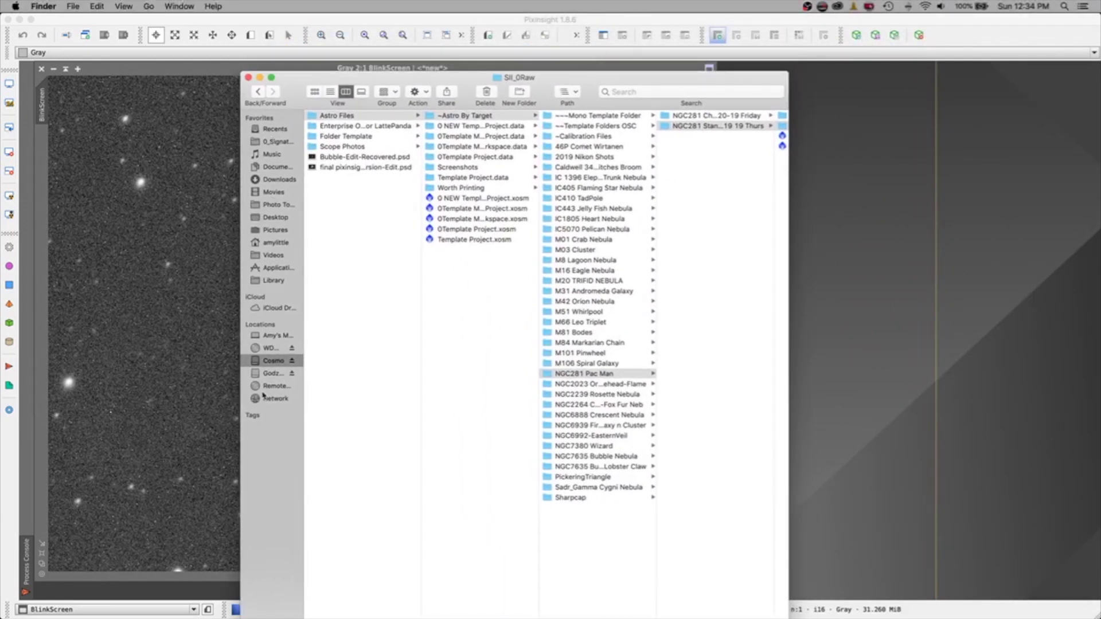
In Finder, open Blink Practice > Images > Bad Images to verify the moved frames, then return to PixInsight
{"action": "left_click", "coordinate": [271, 217]}
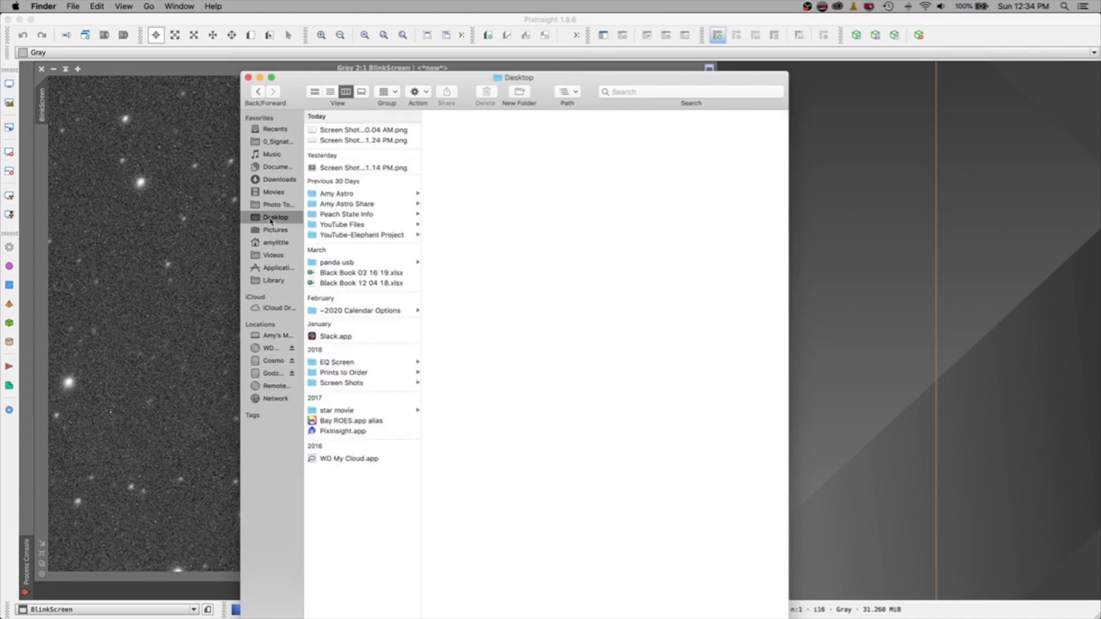
{"action": "left_click", "coordinate": [323, 195]}
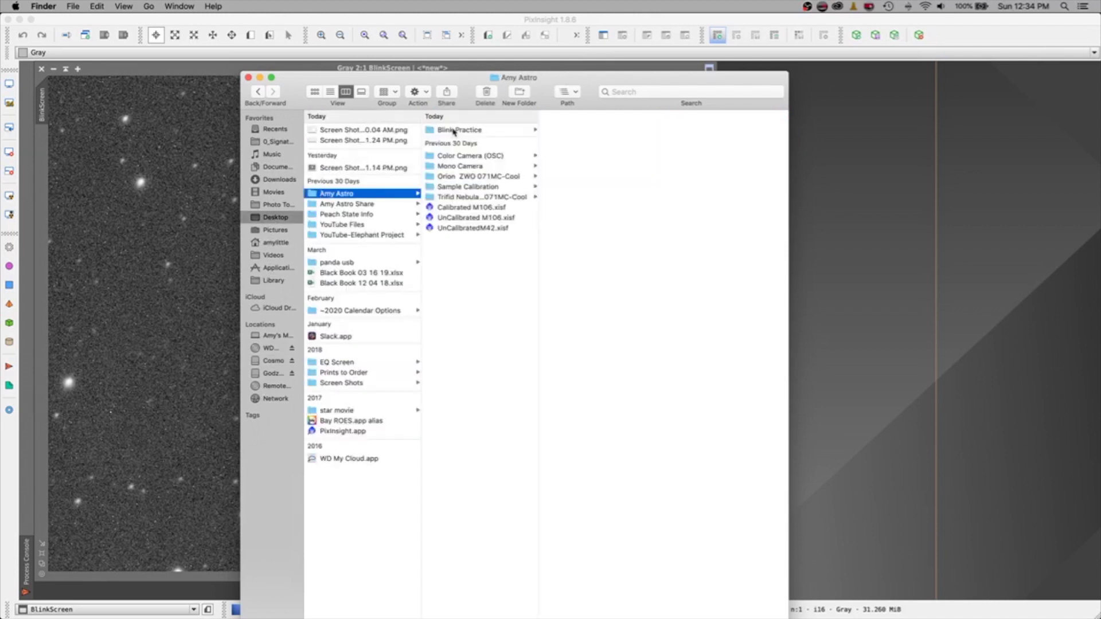
{"action": "left_click", "coordinate": [453, 129]}
{"action": "left_click", "coordinate": [574, 132]}
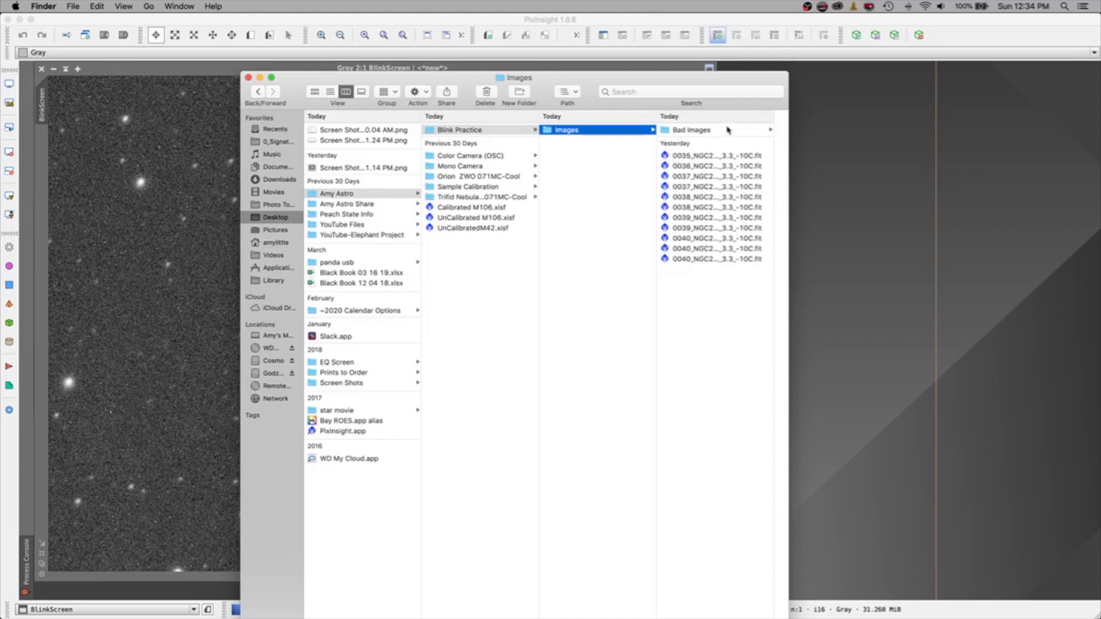
{"action": "left_click", "coordinate": [685, 131]}
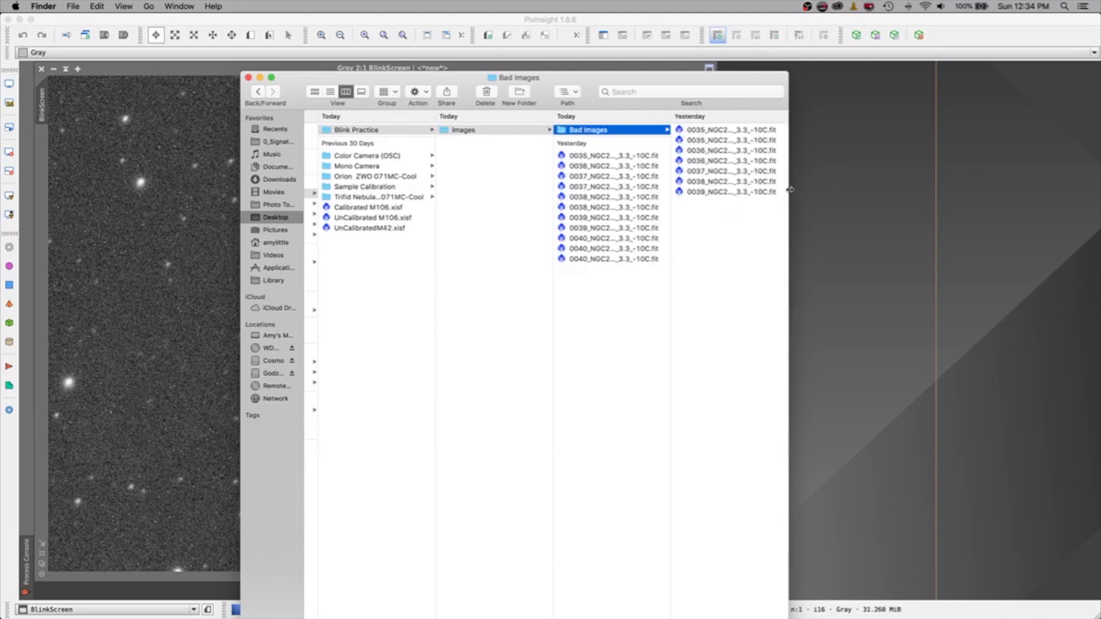
{"action": "left_click_drag", "start_coordinate": [789, 190], "coordinate": [961, 195]}
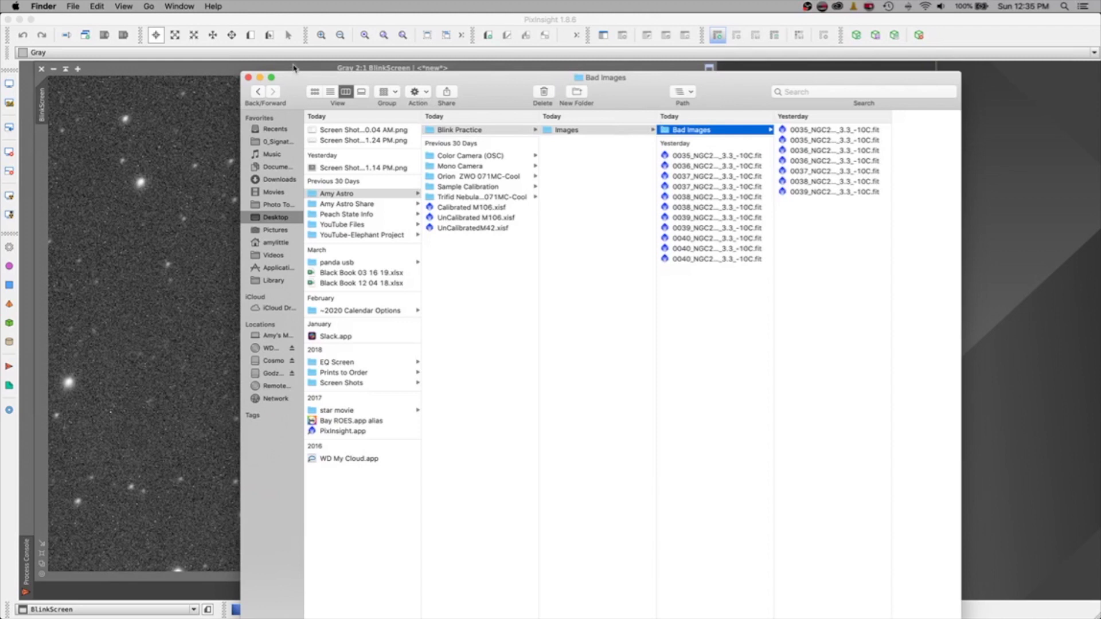
{"action": "left_click", "coordinate": [294, 68]}
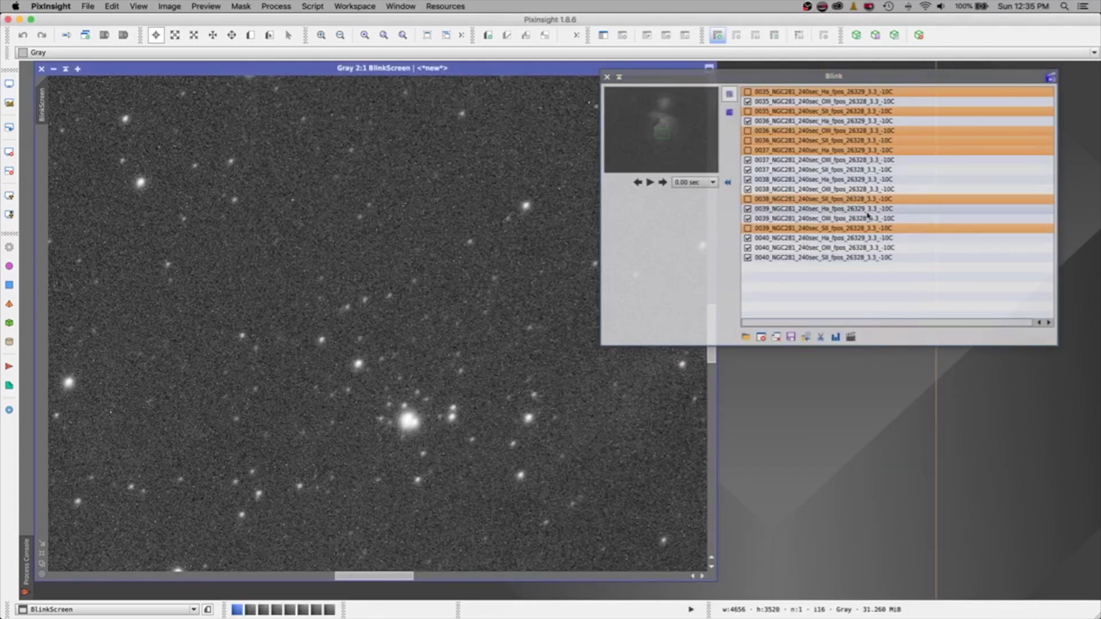
Select the 0035 OIII, 0036 Ha, 0037 OIII and 0037 SII frames in Blink and open their FITS keyword statistics
{"action": "left_click", "coordinate": [671, 249]}
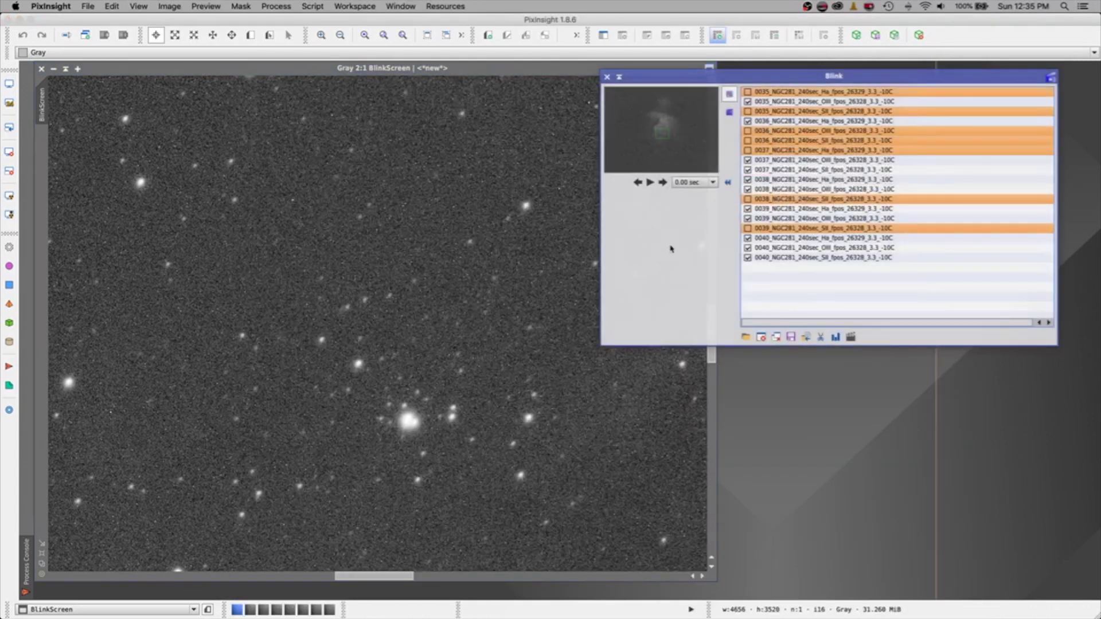
{"action": "left_click", "coordinate": [769, 170]}
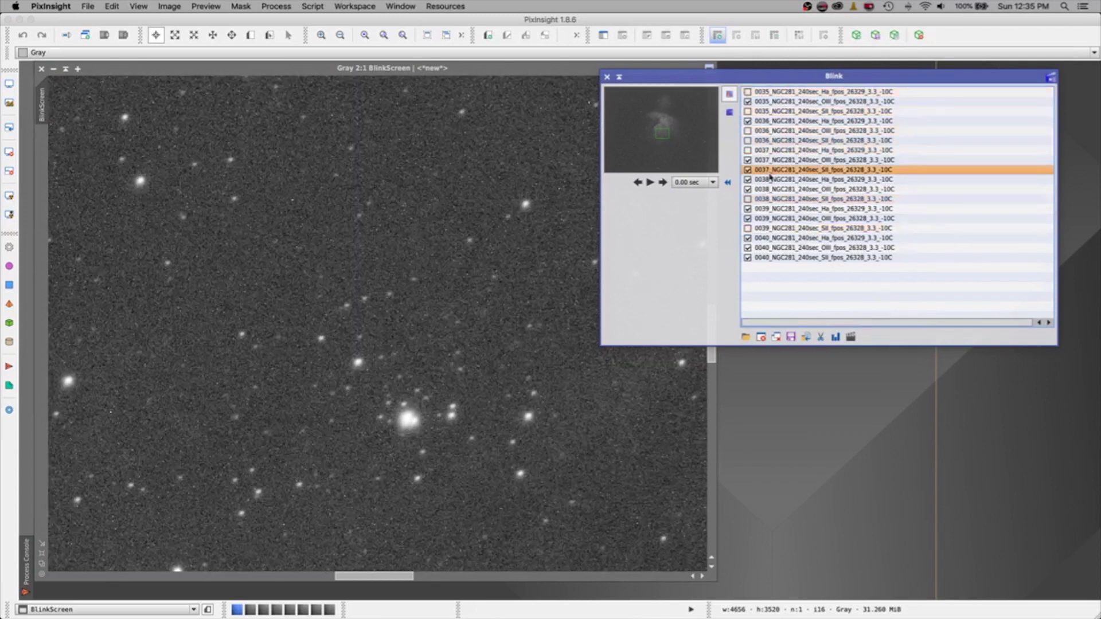
{"action": "left_click", "coordinate": [772, 102]}
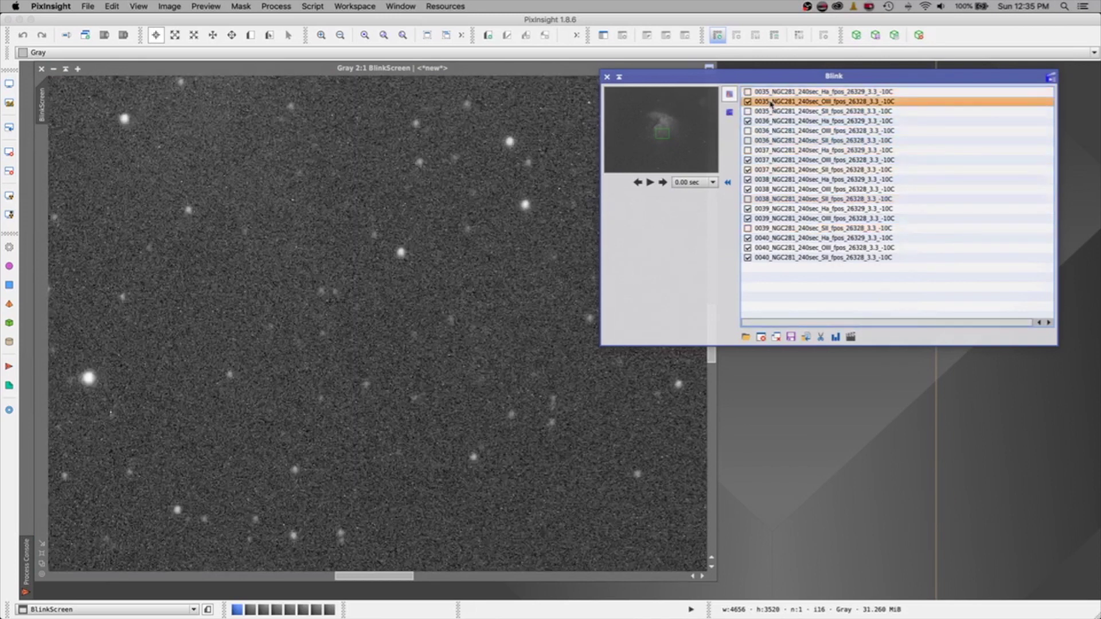
{"action": "left_click", "coordinate": [771, 121], "text": "super"}
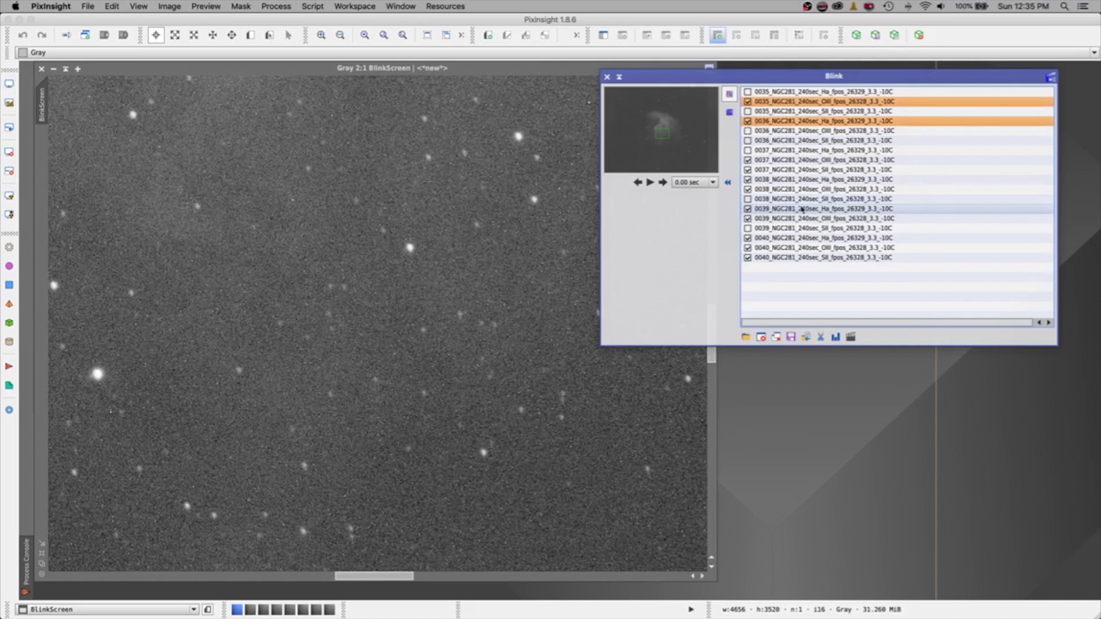
{"action": "left_click", "coordinate": [771, 160], "text": "super"}
{"action": "left_click", "coordinate": [770, 170], "text": "super"}
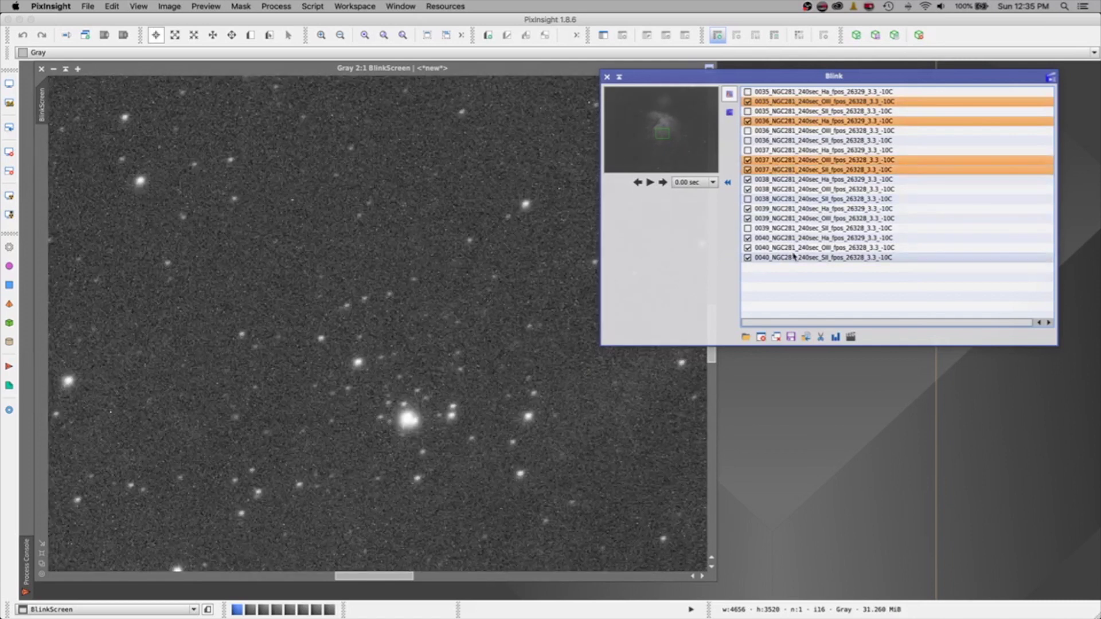
{"action": "left_click", "coordinate": [836, 338]}
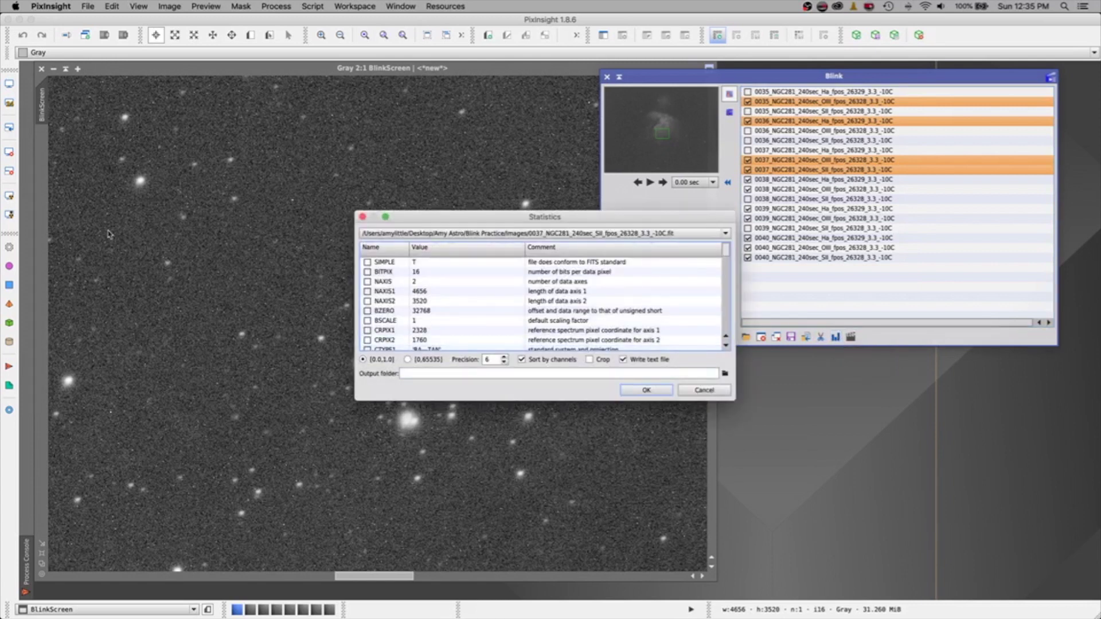
{"action": "left_click", "coordinate": [385, 218]}
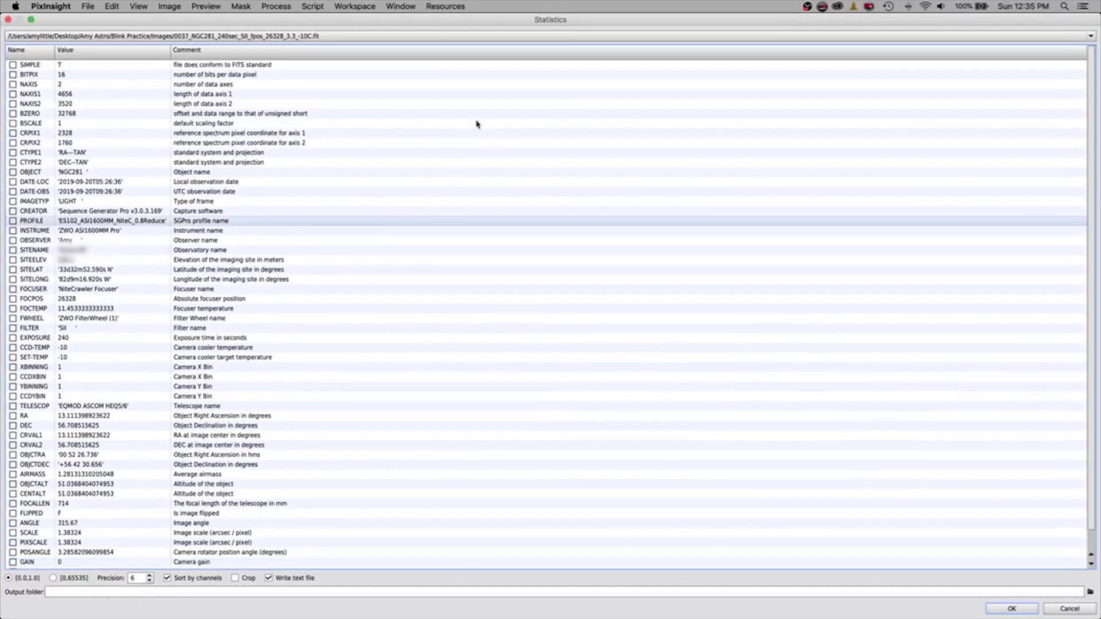
{"action": "left_click", "coordinate": [1089, 36]}
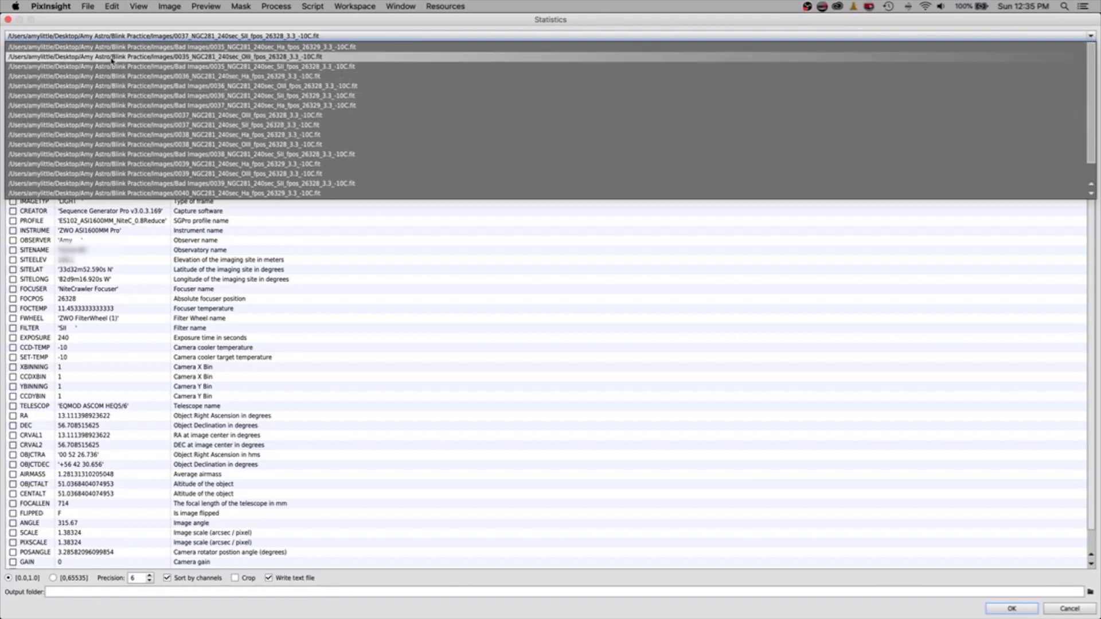
{"action": "left_click", "coordinate": [355, 26]}
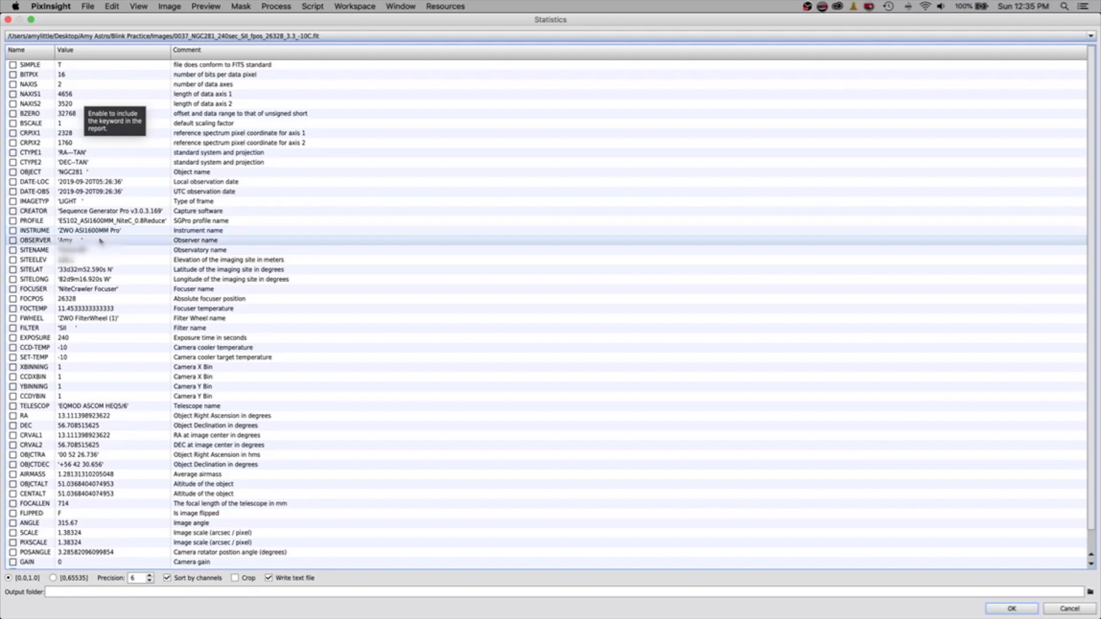
{"action": "scroll", "coordinate": [102, 327], "scroll_direction": "down", "scroll_amount": 2}
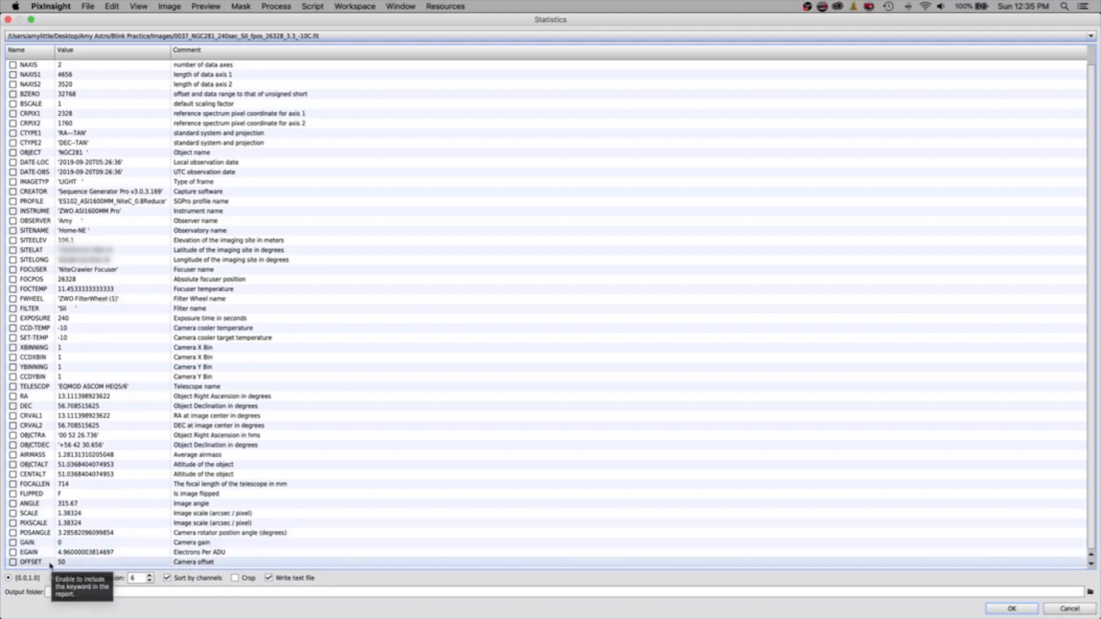
{"action": "left_click", "coordinate": [9, 21]}
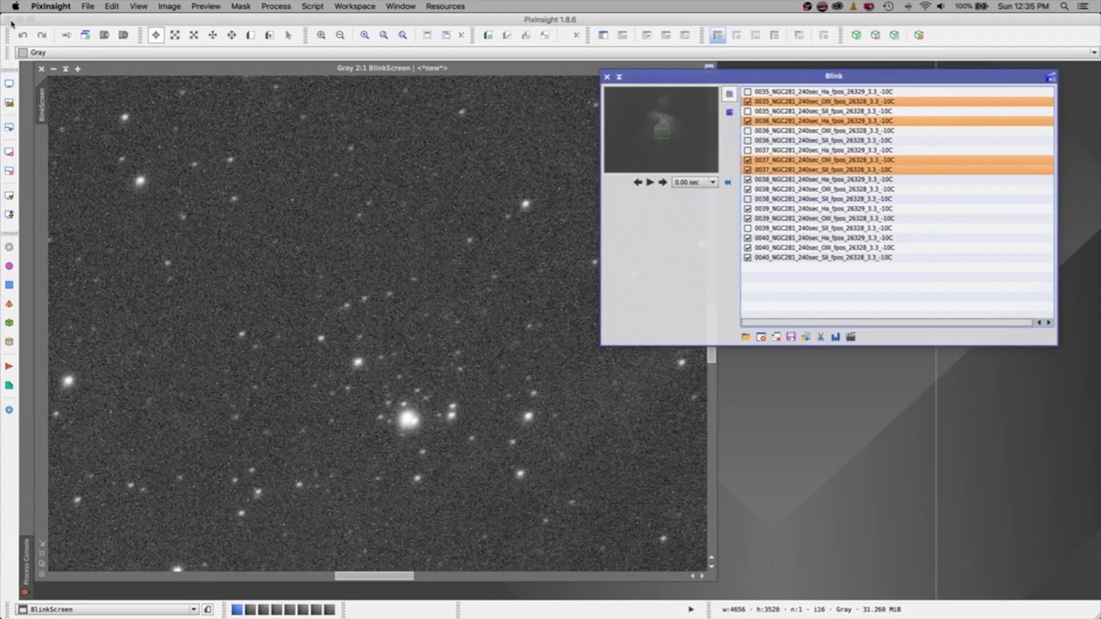
Reopen the statistics report and tick OBJECT, DATE-LOC, CREATOR, PROFILE, IMAGETYP, OBSERVER and INSTRUME
{"action": "left_click", "coordinate": [836, 337]}
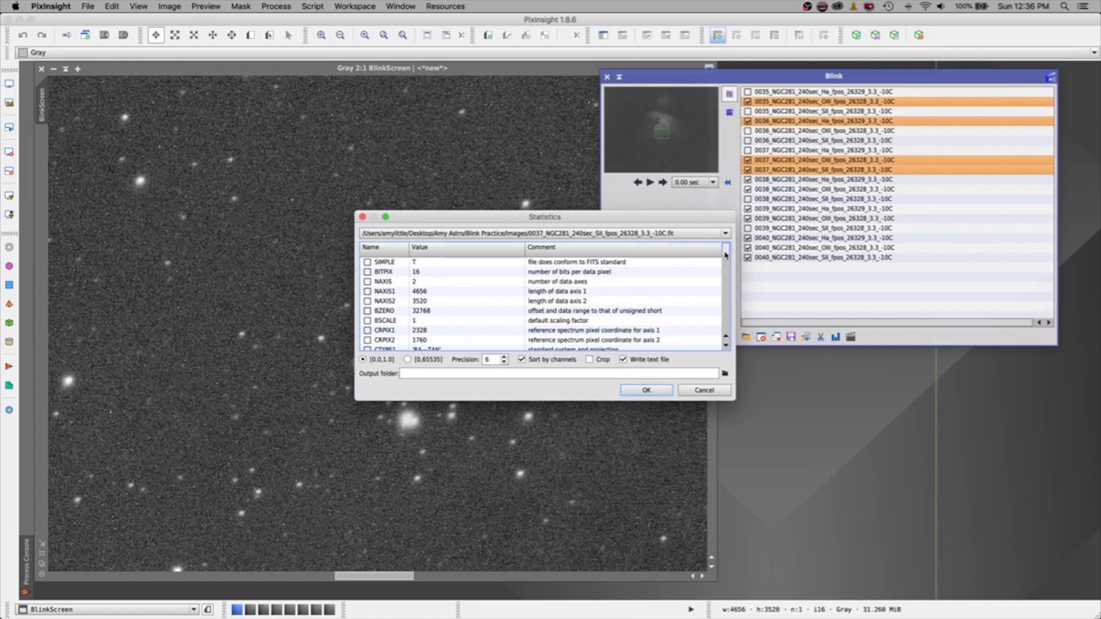
{"action": "scroll", "coordinate": [607, 320], "scroll_direction": "down", "scroll_amount": 4}
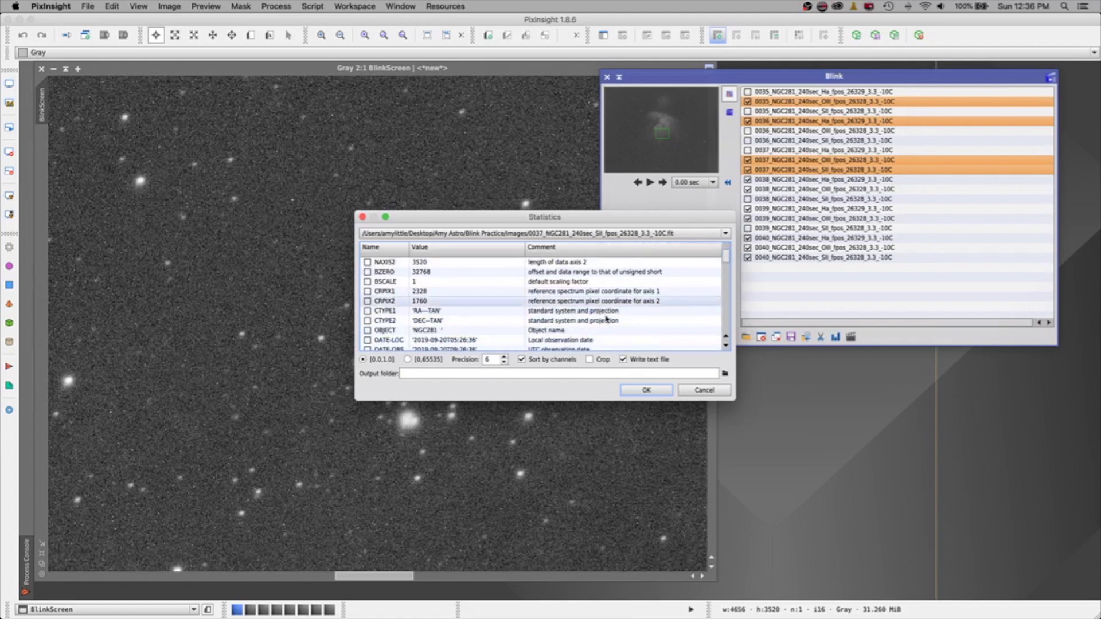
{"action": "left_click", "coordinate": [367, 330]}
{"action": "left_click", "coordinate": [367, 340]}
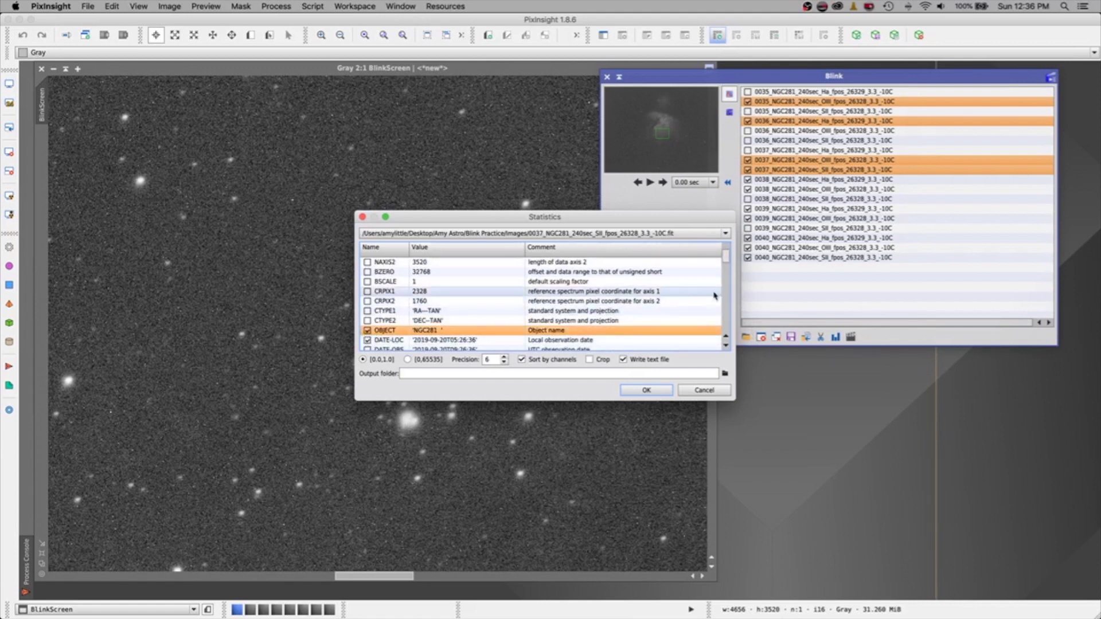
{"action": "scroll", "coordinate": [726, 268], "scroll_direction": "down", "scroll_amount": 4}
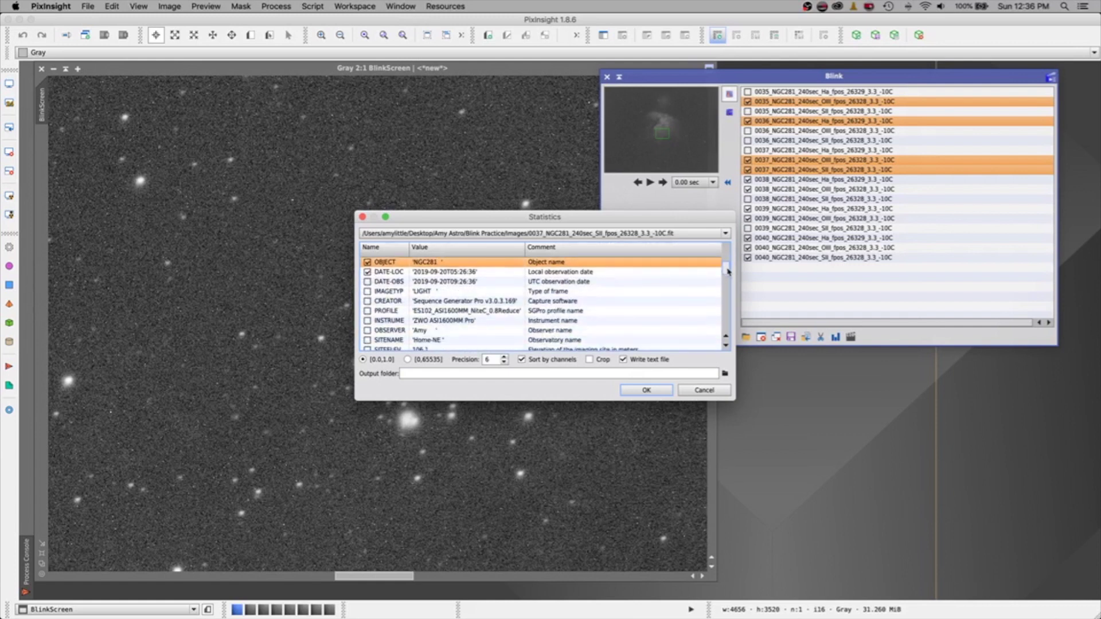
{"action": "left_click", "coordinate": [368, 301]}
{"action": "left_click", "coordinate": [367, 311]}
{"action": "left_click", "coordinate": [367, 291]}
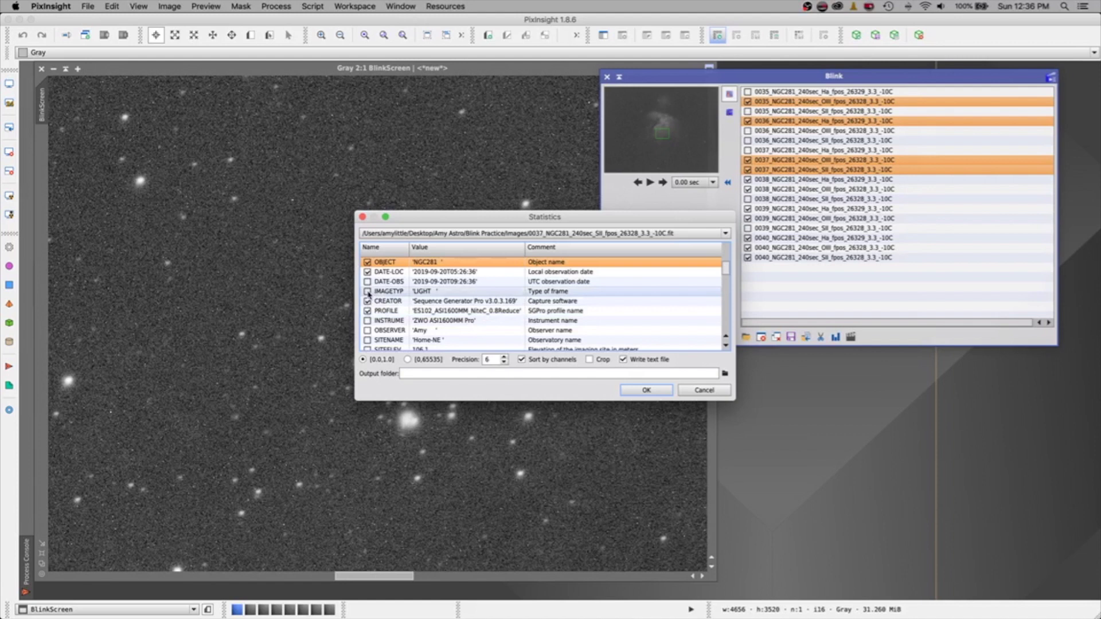
{"action": "left_click", "coordinate": [368, 331]}
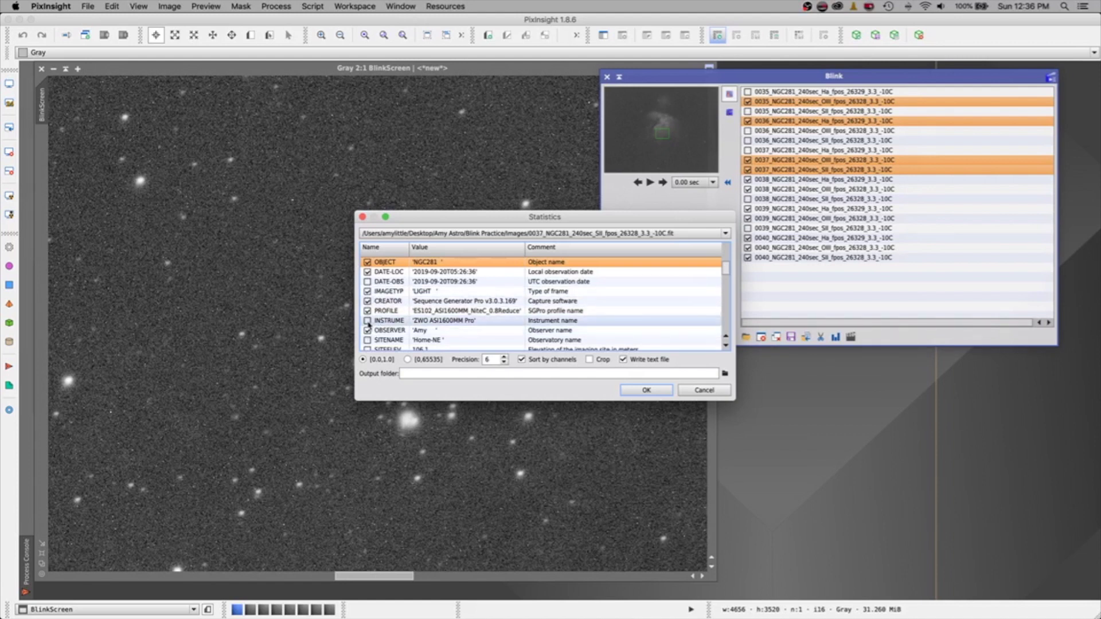
{"action": "left_click", "coordinate": [368, 322]}
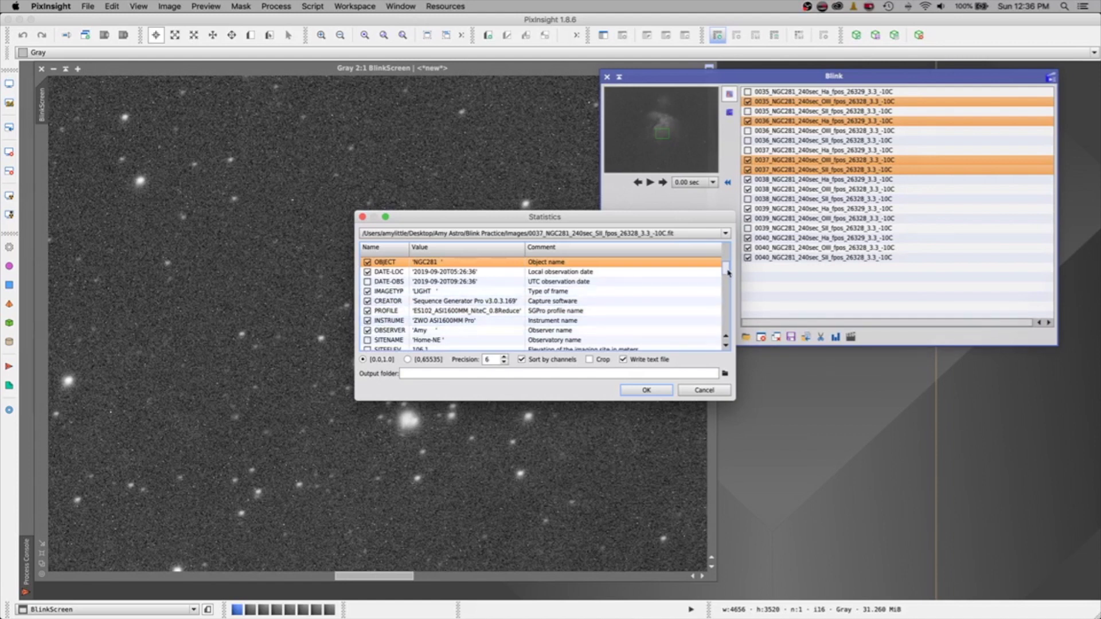
Add the FOCPOS, FOCTEMP, FILTER and RA keywords to the report
{"action": "left_click_drag", "start_coordinate": [729, 273], "coordinate": [727, 295]}
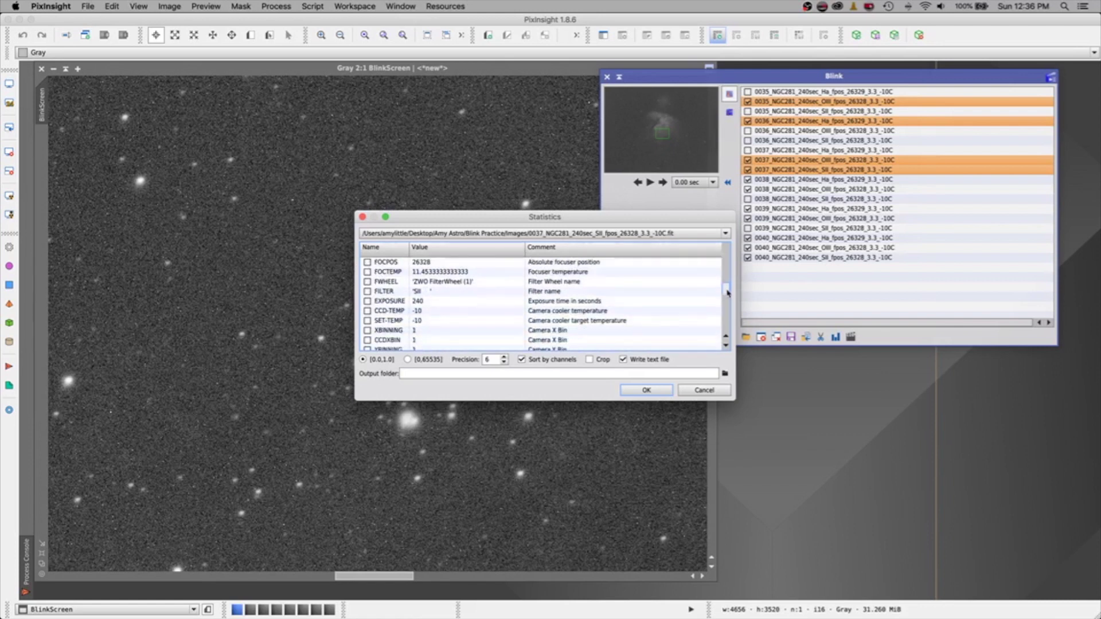
{"action": "left_click", "coordinate": [367, 262]}
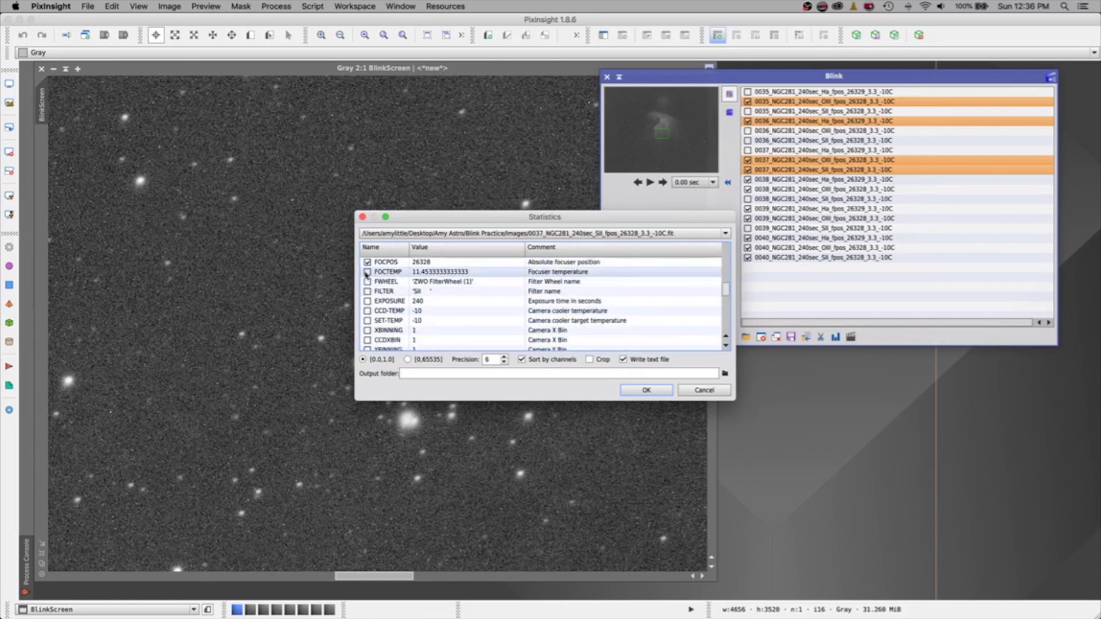
{"action": "left_click", "coordinate": [367, 272]}
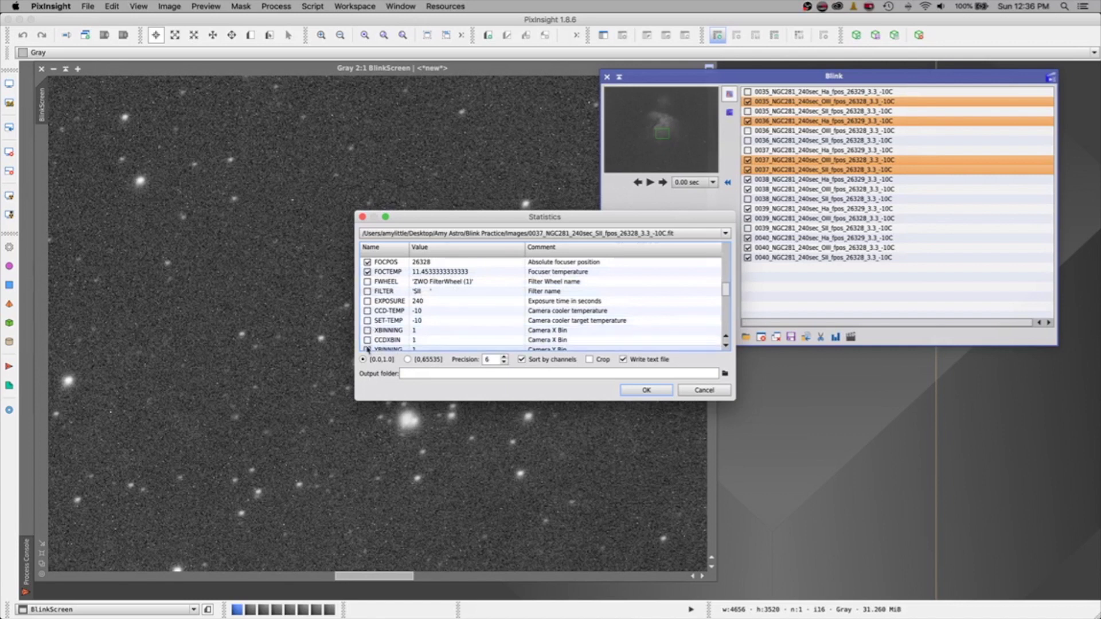
{"action": "left_click", "coordinate": [367, 291]}
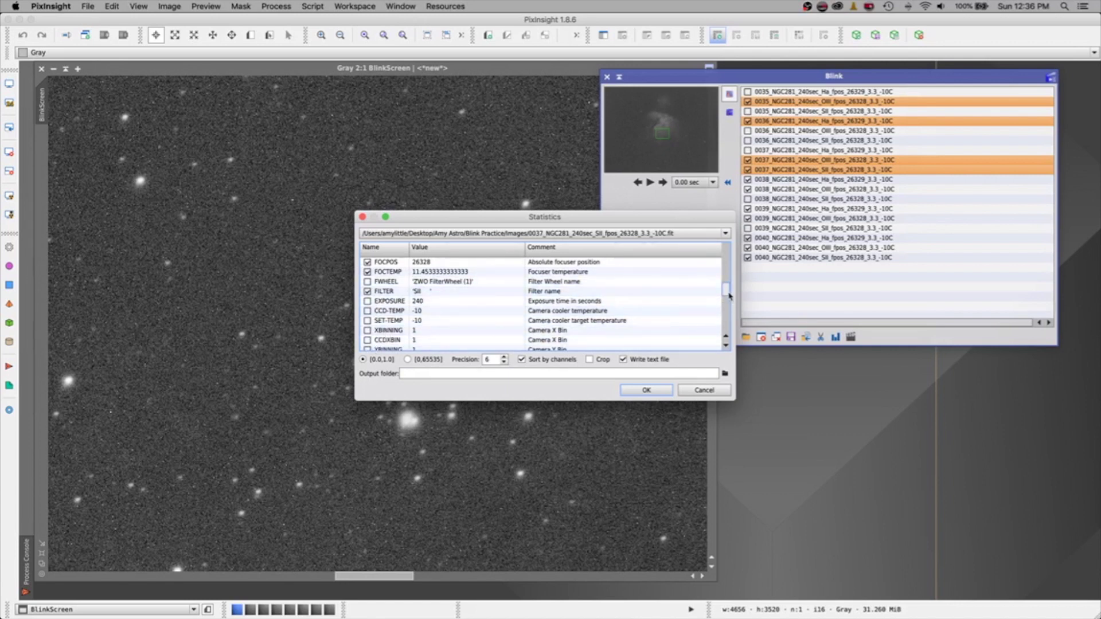
{"action": "scroll", "coordinate": [726, 304], "scroll_direction": "down", "scroll_amount": 2}
{"action": "left_click", "coordinate": [367, 321]}
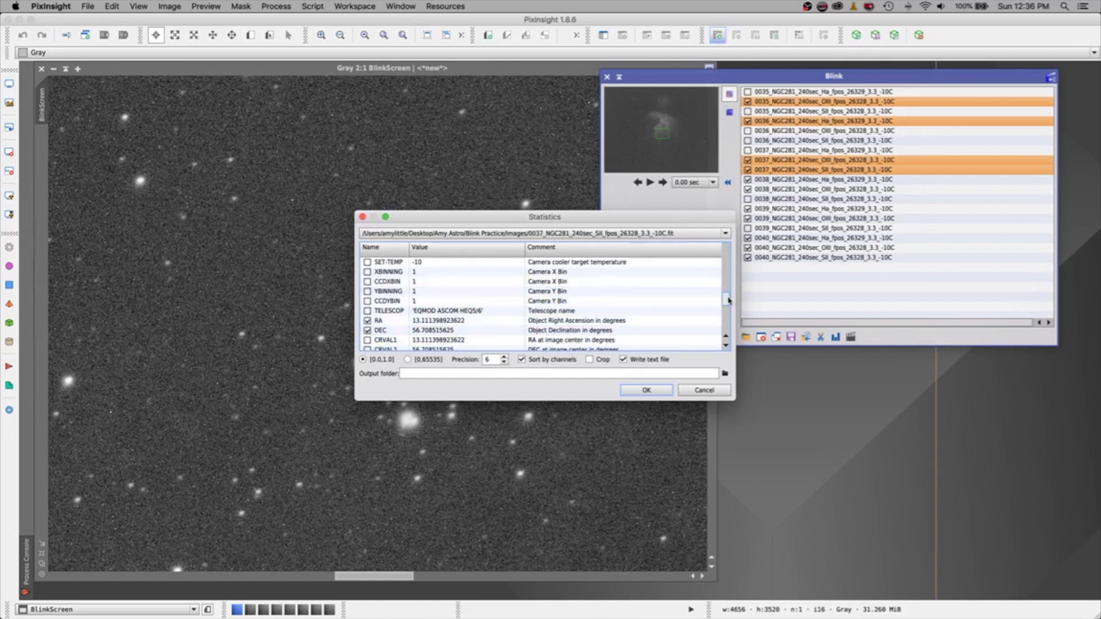
Include GAIN, OFFSET and ANGLE (leaving EGAIN off) and browse for the output folder
{"action": "scroll", "coordinate": [724, 347], "scroll_direction": "down", "scroll_amount": 5}
{"action": "left_click", "coordinate": [368, 331]}
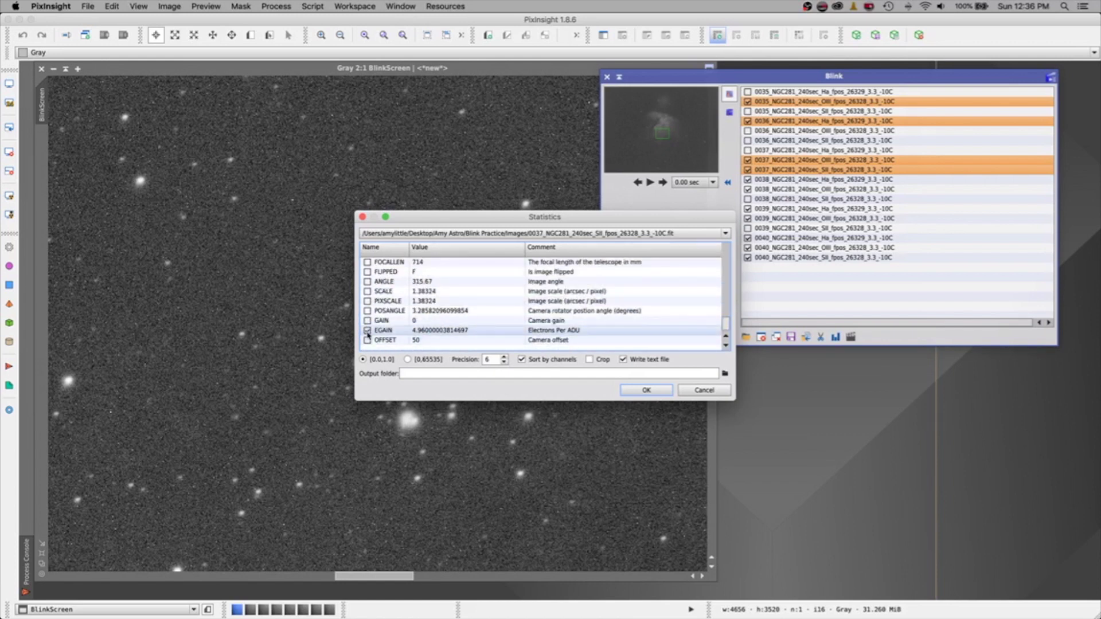
{"action": "left_click", "coordinate": [367, 331]}
{"action": "left_click", "coordinate": [368, 340]}
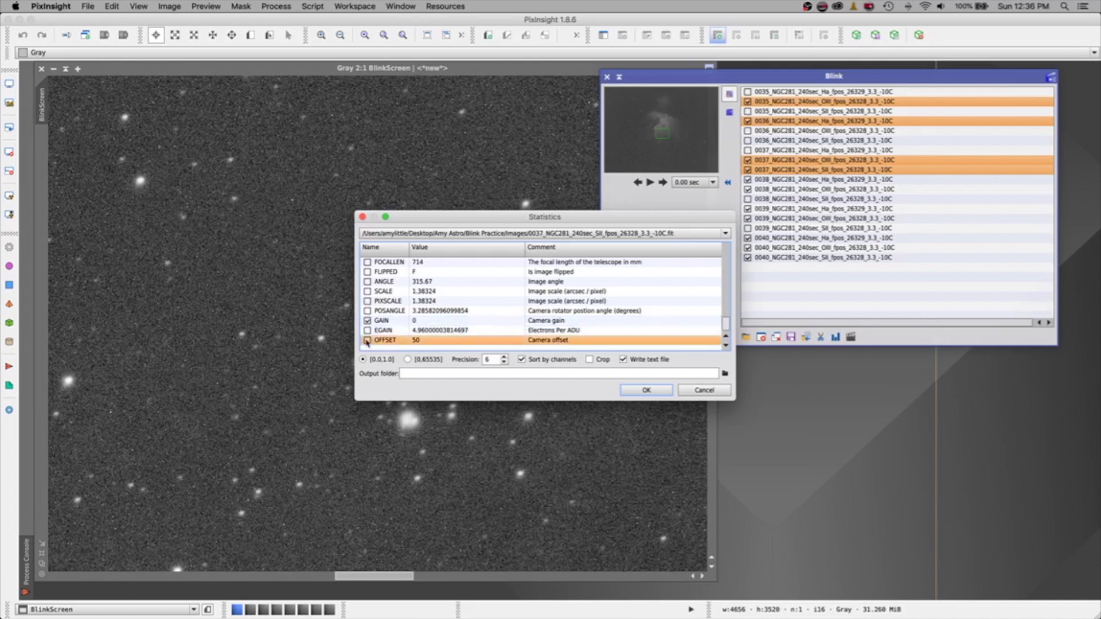
{"action": "left_click", "coordinate": [372, 320]}
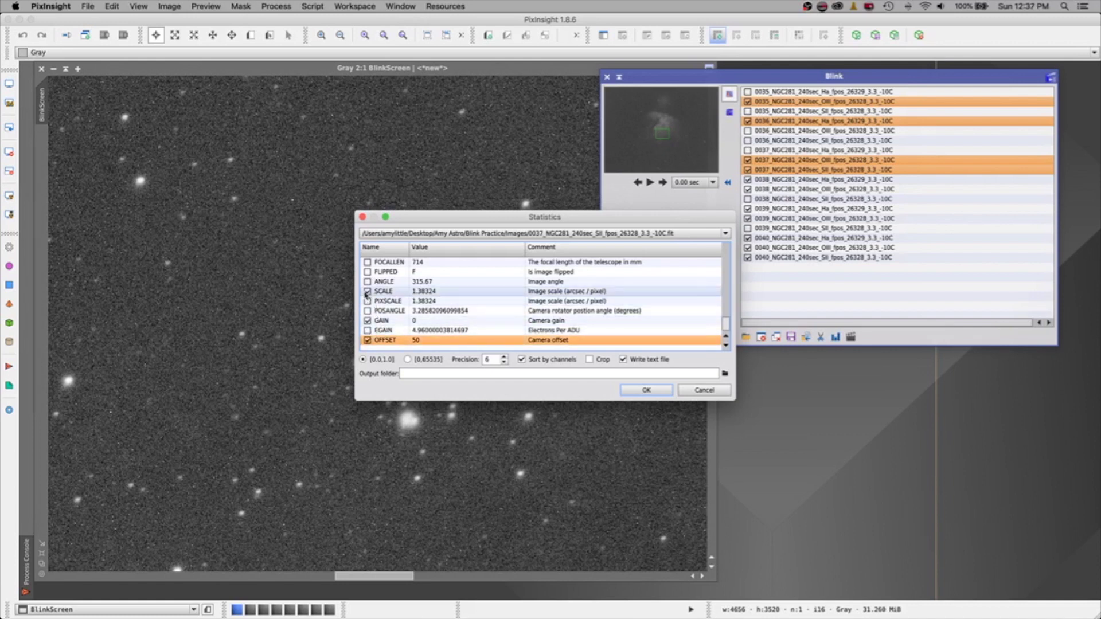
{"action": "left_click", "coordinate": [367, 281]}
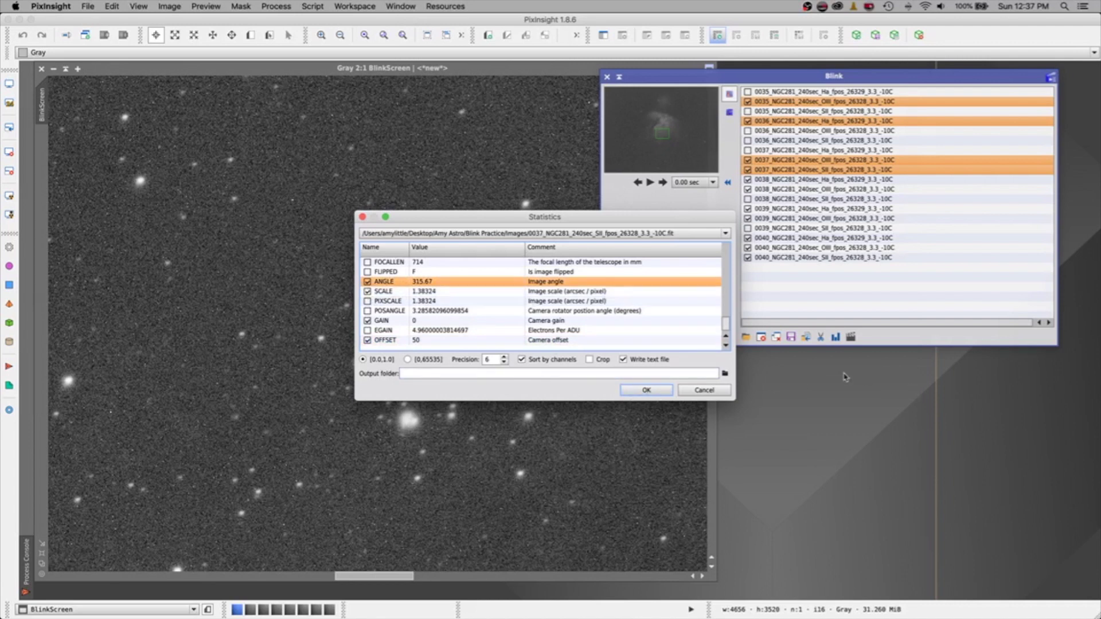
{"action": "left_click", "coordinate": [725, 374]}
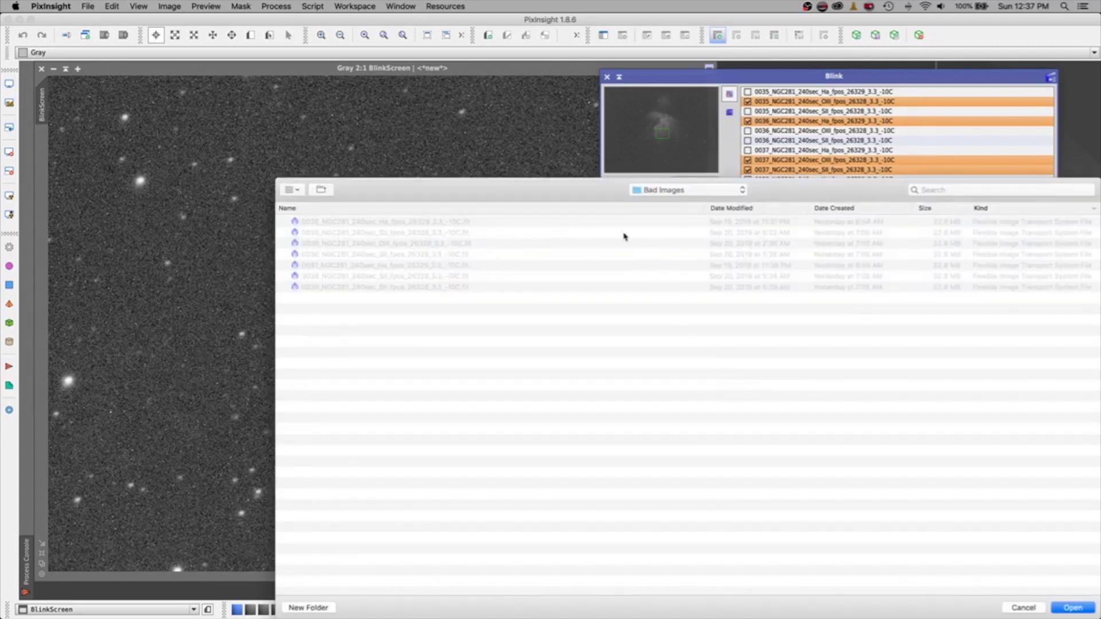
Set the output folder to Images, run the report to write Statistics.txt, and switch to Finder
{"action": "left_click", "coordinate": [706, 195]}
{"action": "left_click", "coordinate": [648, 201]}
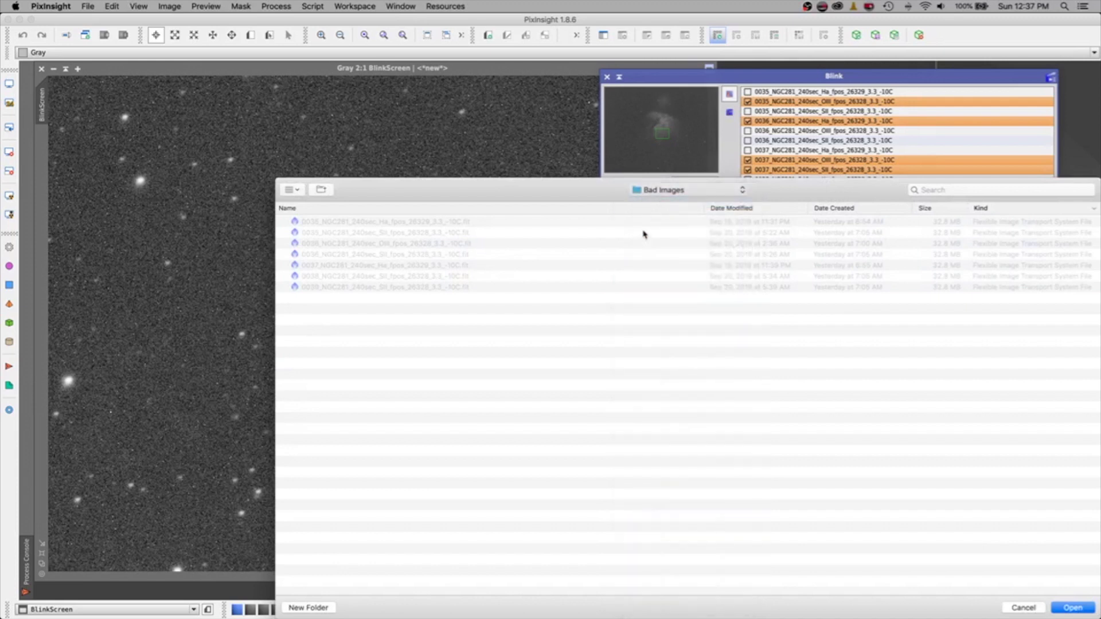
{"action": "left_click", "coordinate": [1073, 608]}
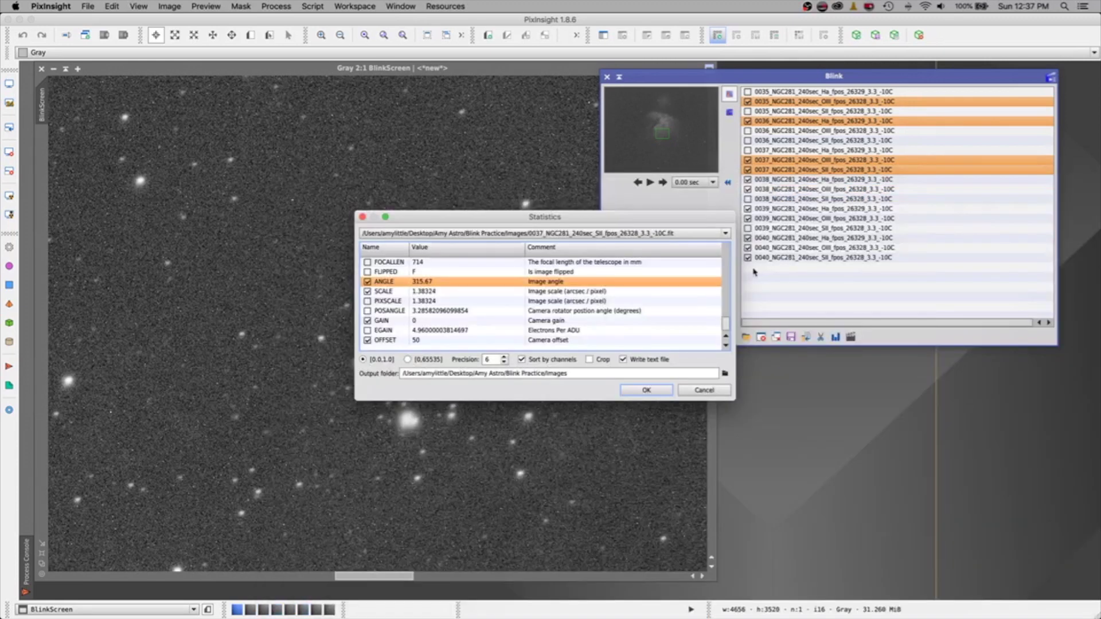
{"action": "left_click", "coordinate": [647, 391]}
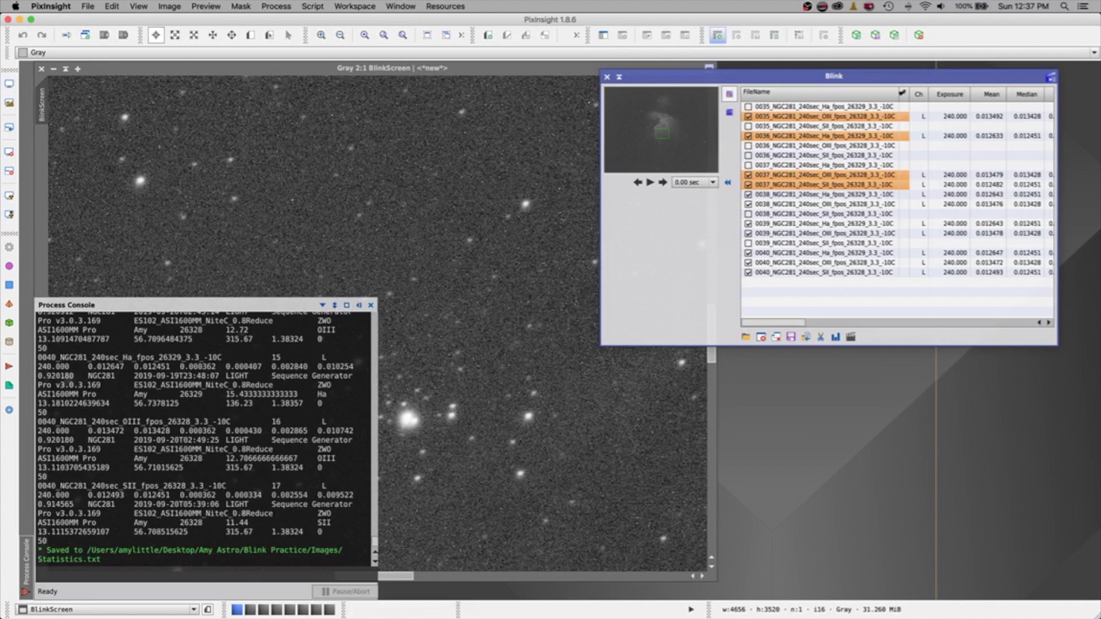
{"action": "key", "text": "super+Tab"}
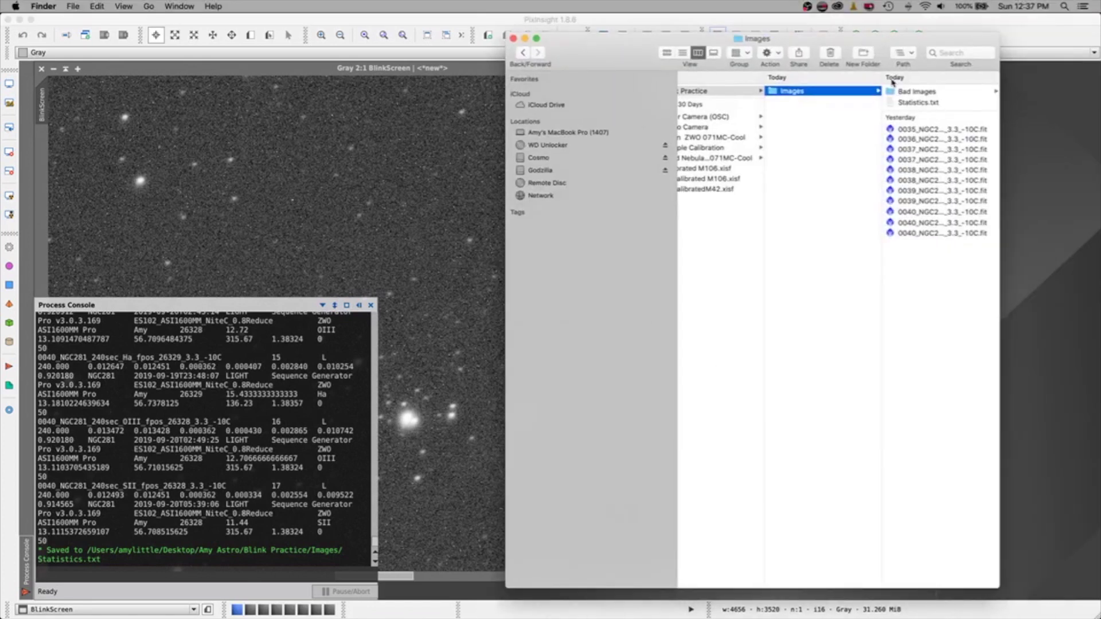
{"action": "double_click", "coordinate": [917, 103]}
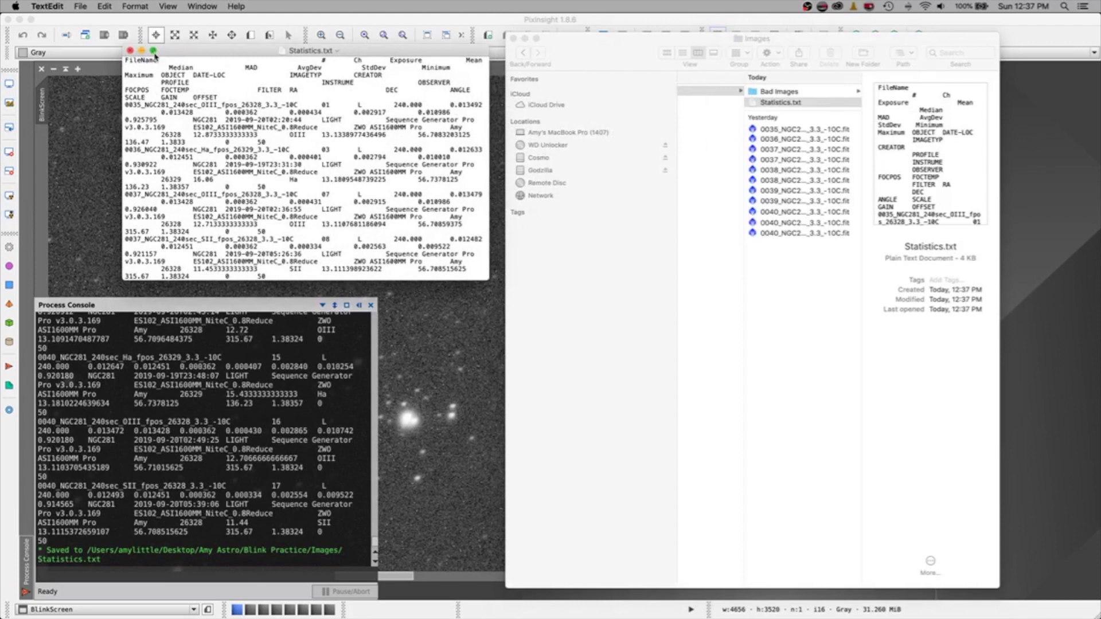
{"action": "left_click", "coordinate": [153, 52]}
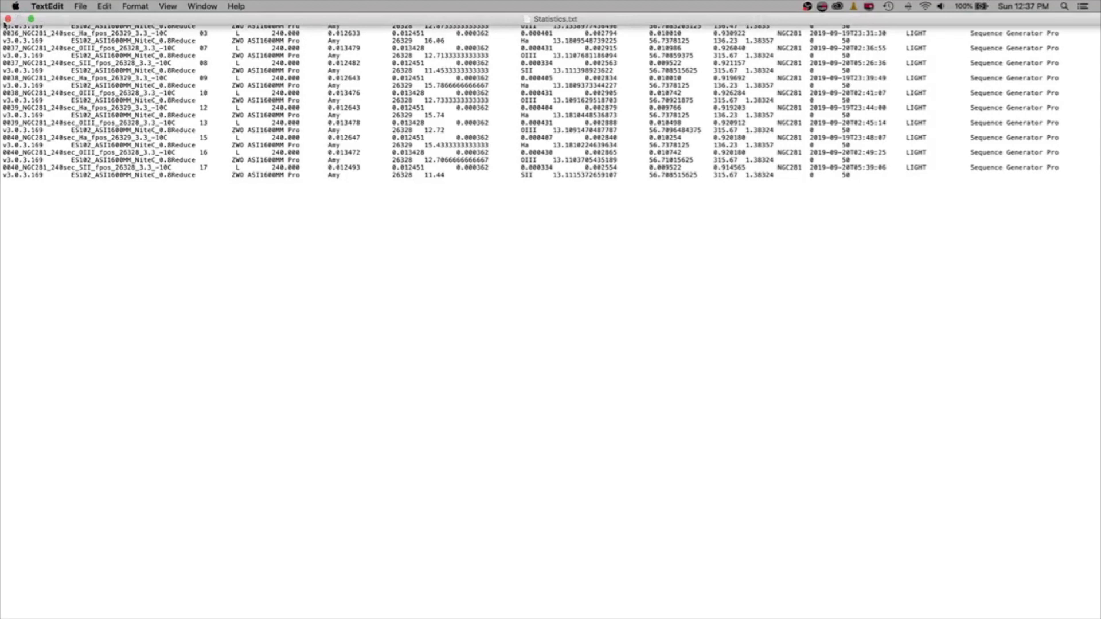
{"action": "left_click", "coordinate": [8, 19]}
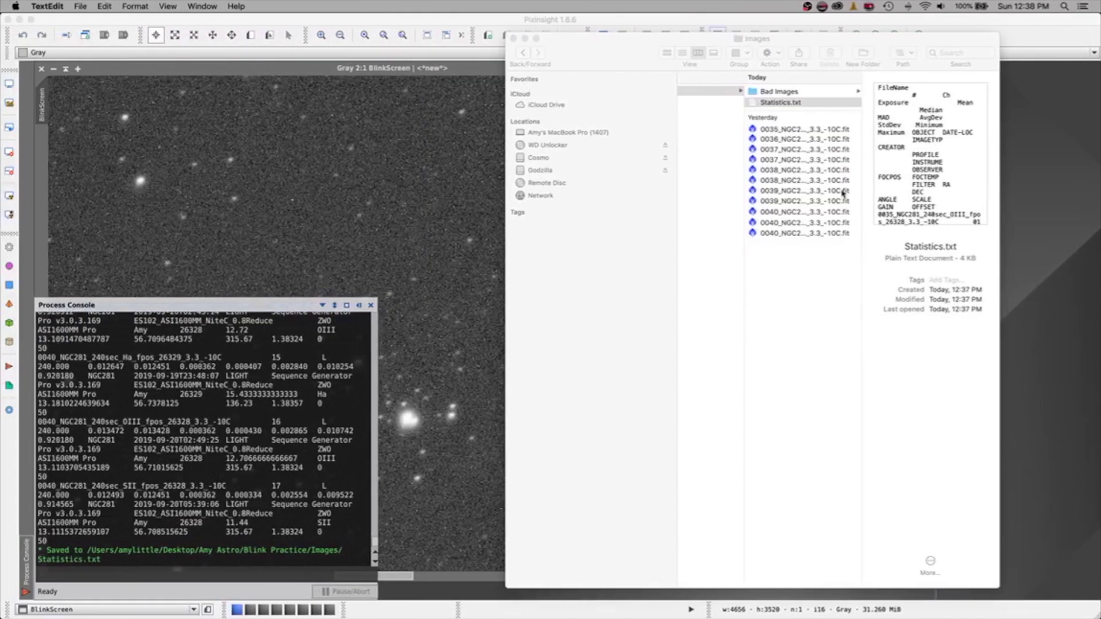
{"action": "right_click", "coordinate": [785, 104]}
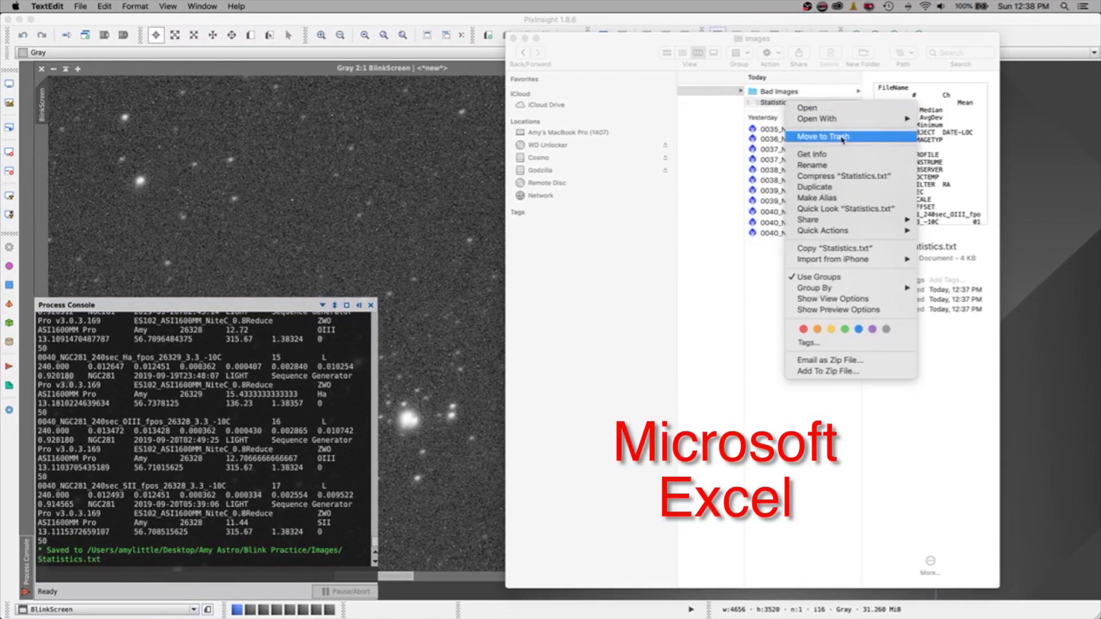
{"action": "mouse_move", "coordinate": [853, 122]}
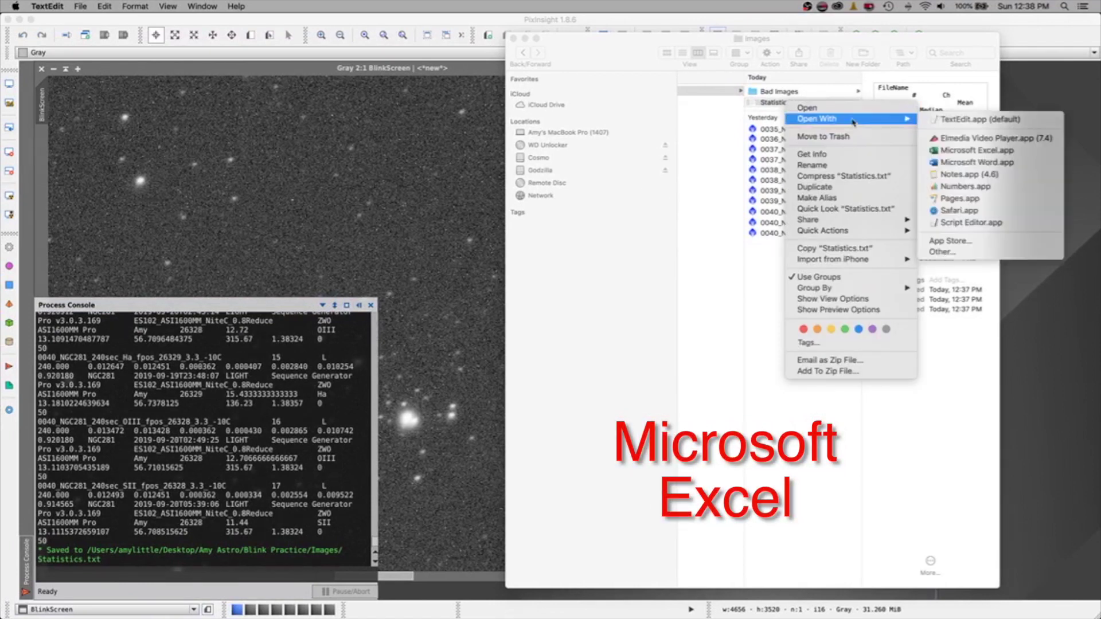
{"action": "left_click", "coordinate": [982, 151]}
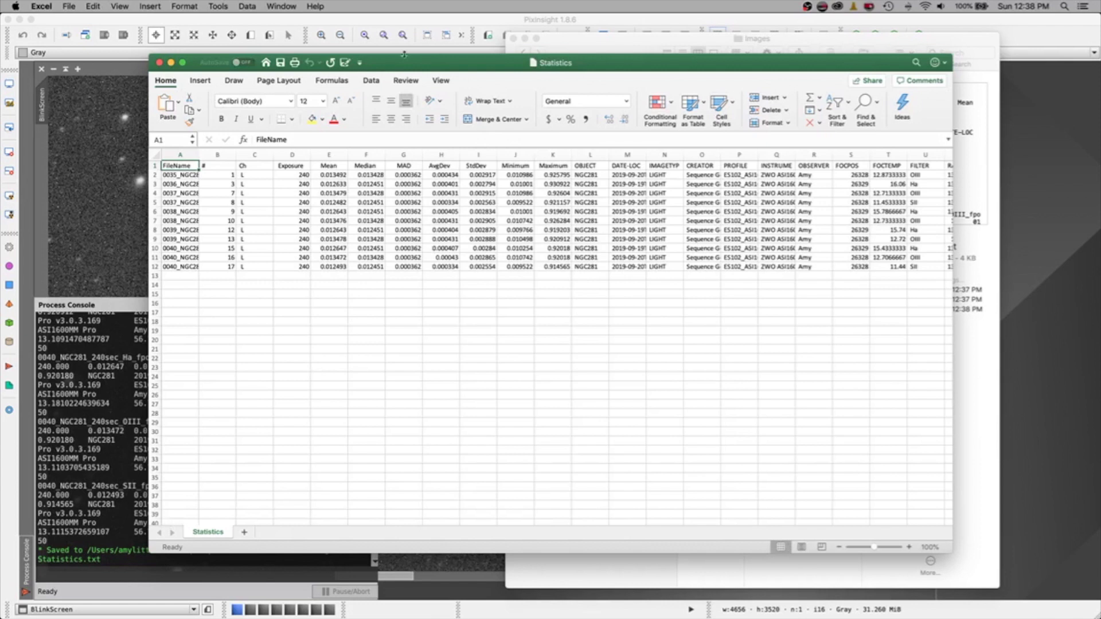
{"action": "left_click", "coordinate": [183, 63]}
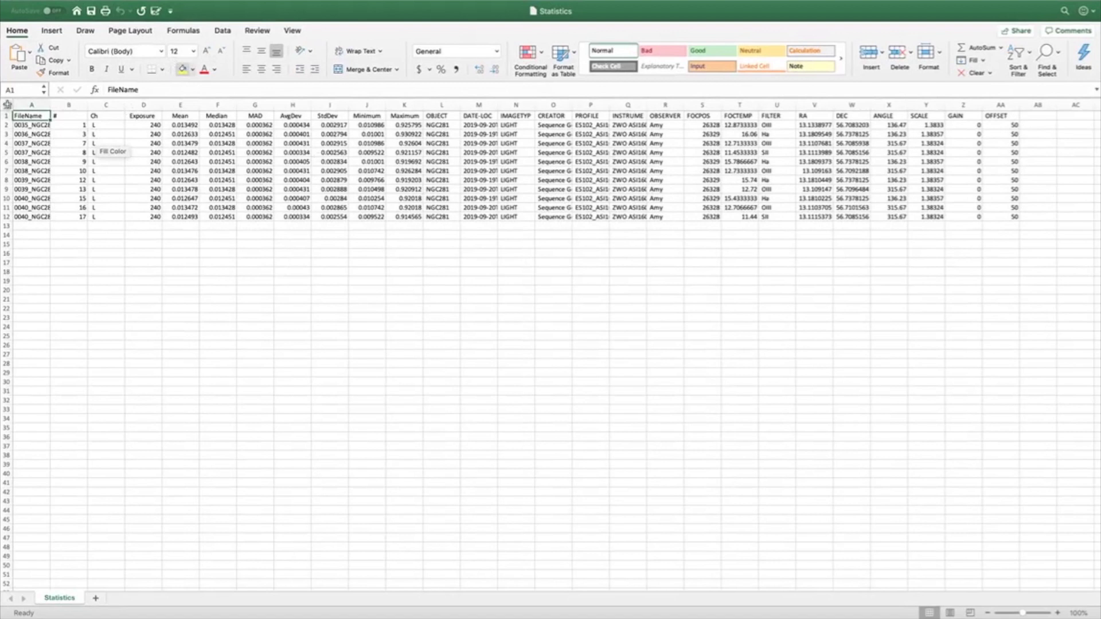
{"action": "left_click", "coordinate": [7, 104]}
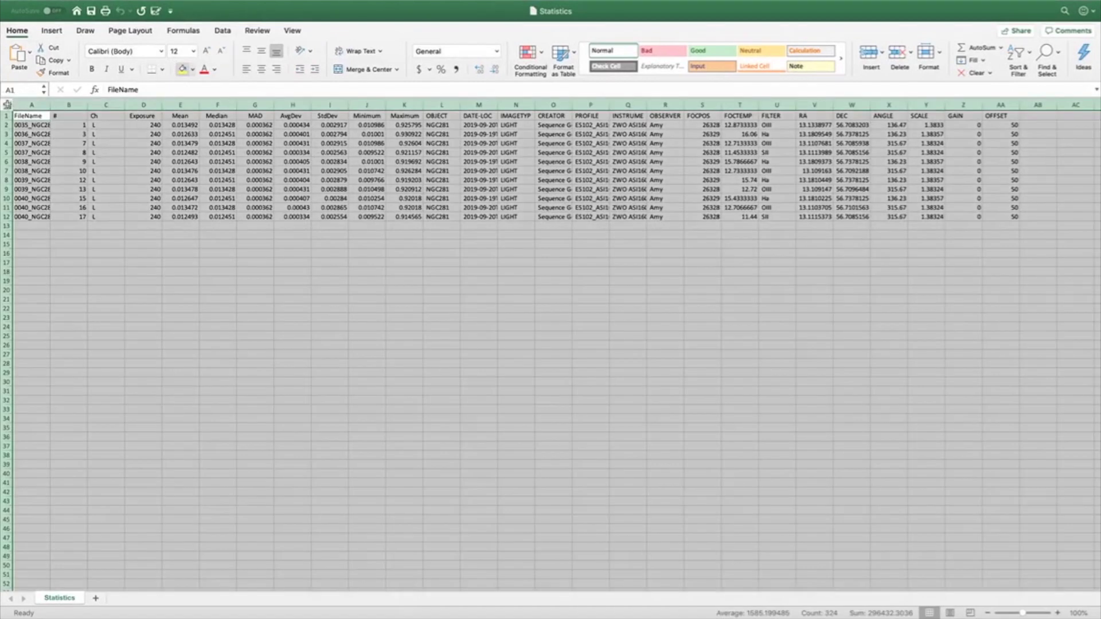
{"action": "double_click", "coordinate": [50, 104]}
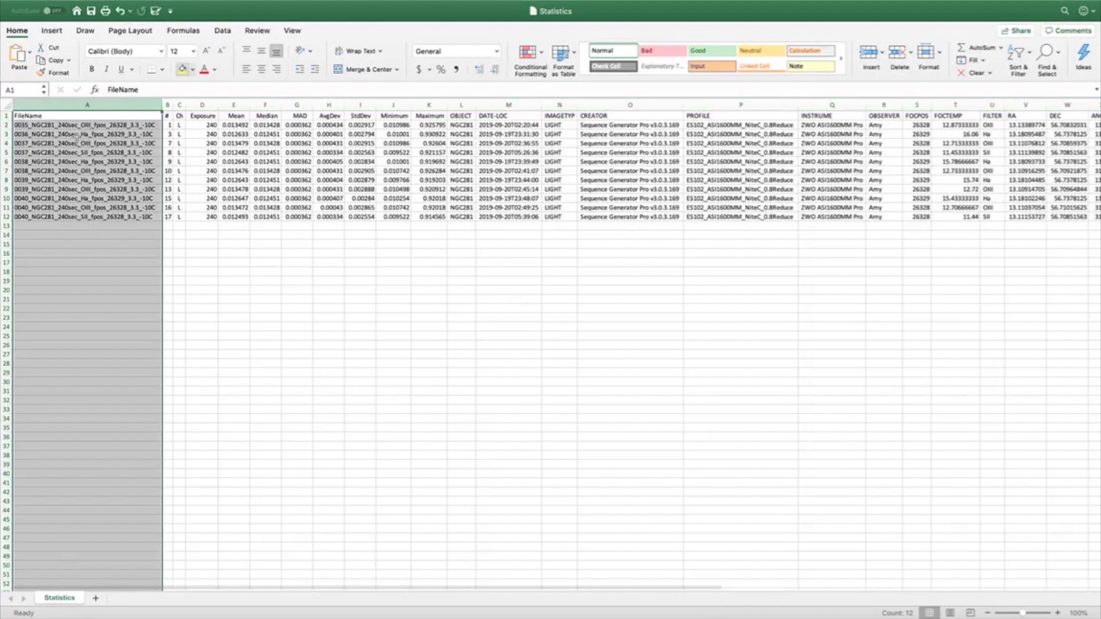
{"action": "left_click", "coordinate": [208, 262]}
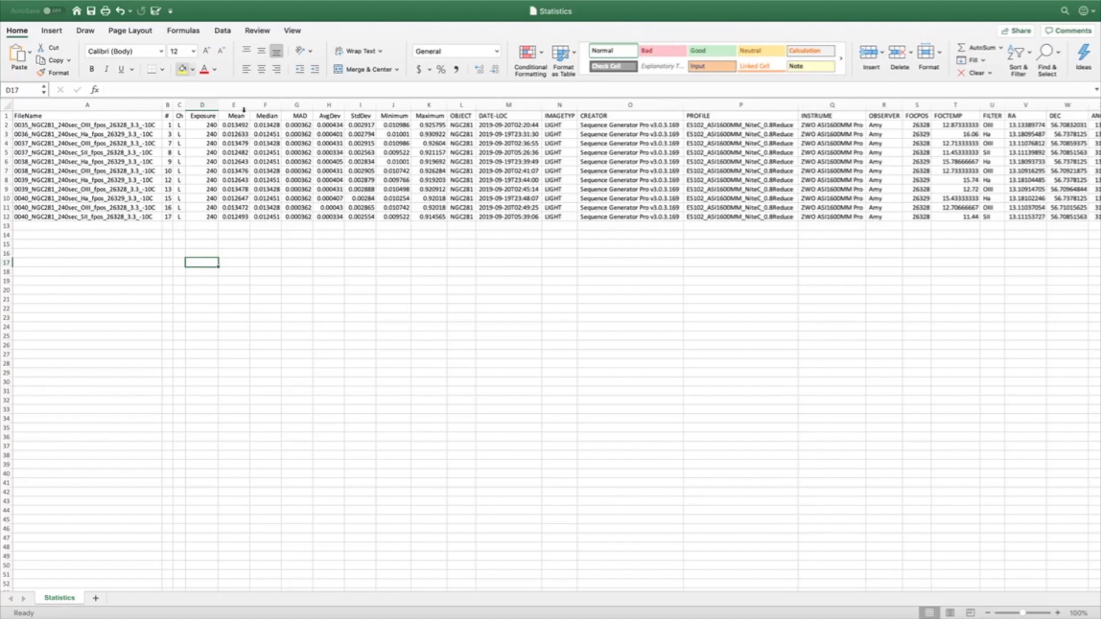
{"action": "left_click_drag", "start_coordinate": [235, 105], "coordinate": [1067, 113]}
{"action": "scroll", "coordinate": [694, 179], "scroll_direction": "right", "scroll_amount": 3}
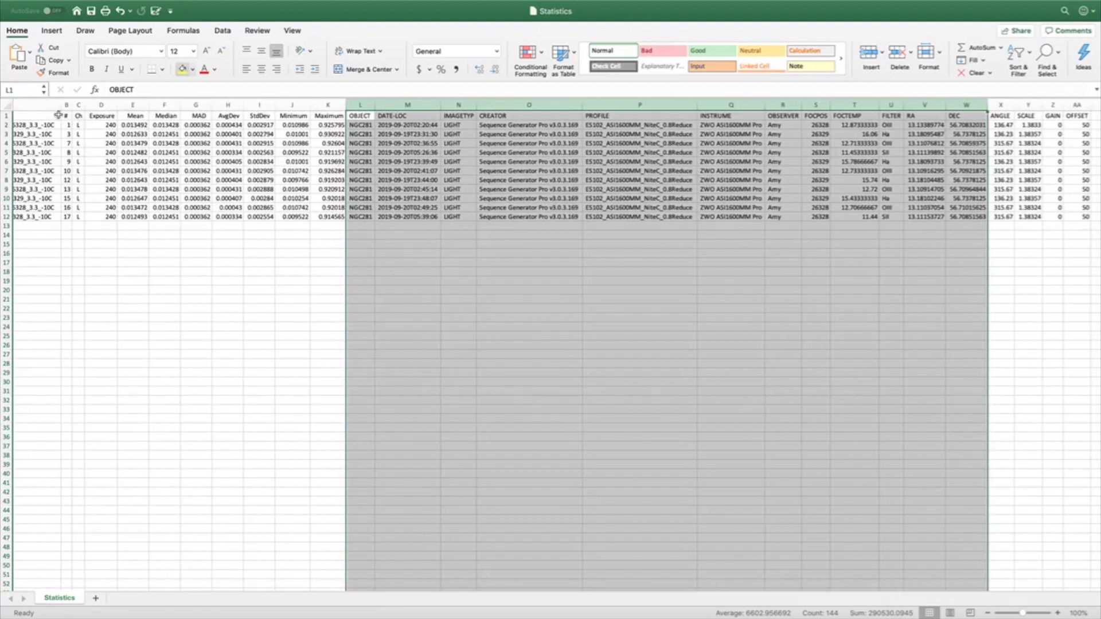
{"action": "mouse_move", "coordinate": [6, 3]}
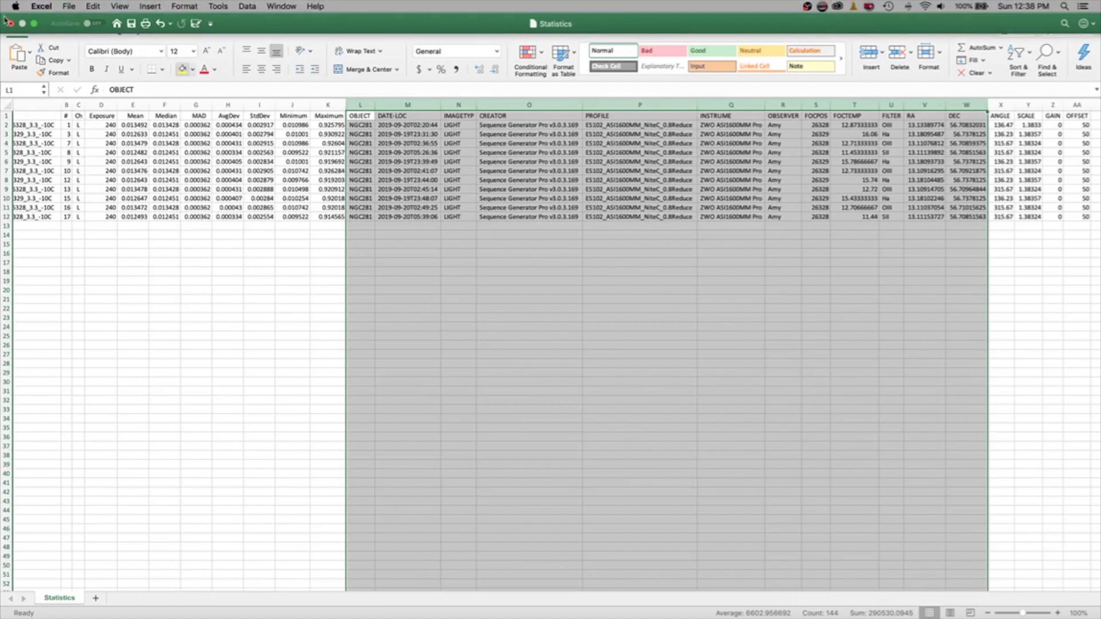
{"action": "left_click", "coordinate": [41, 7]}
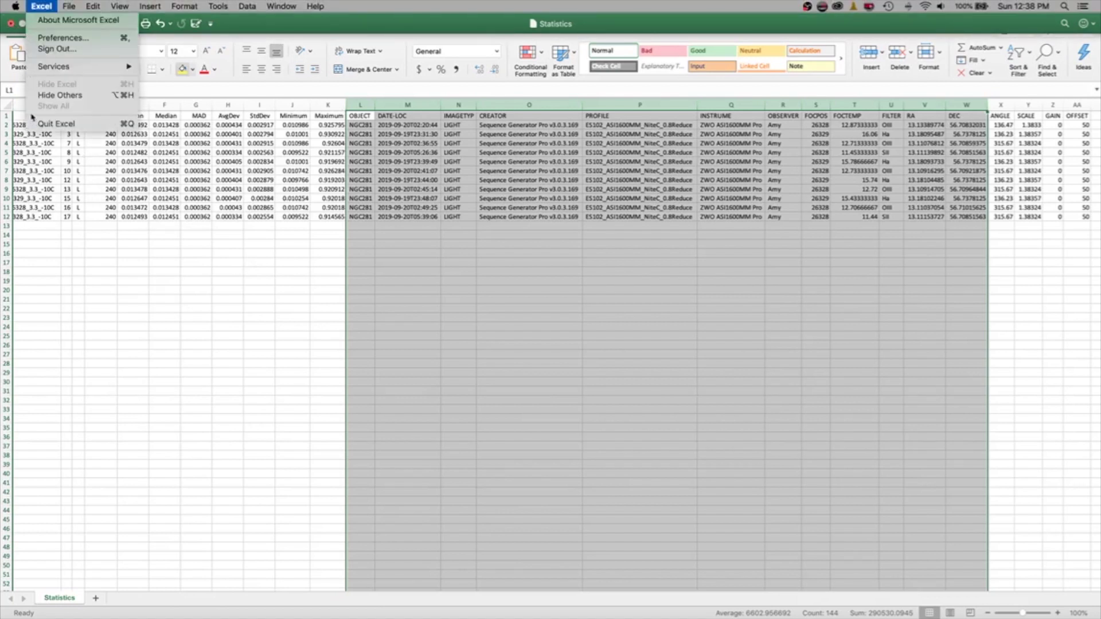
{"action": "left_click", "coordinate": [42, 128]}
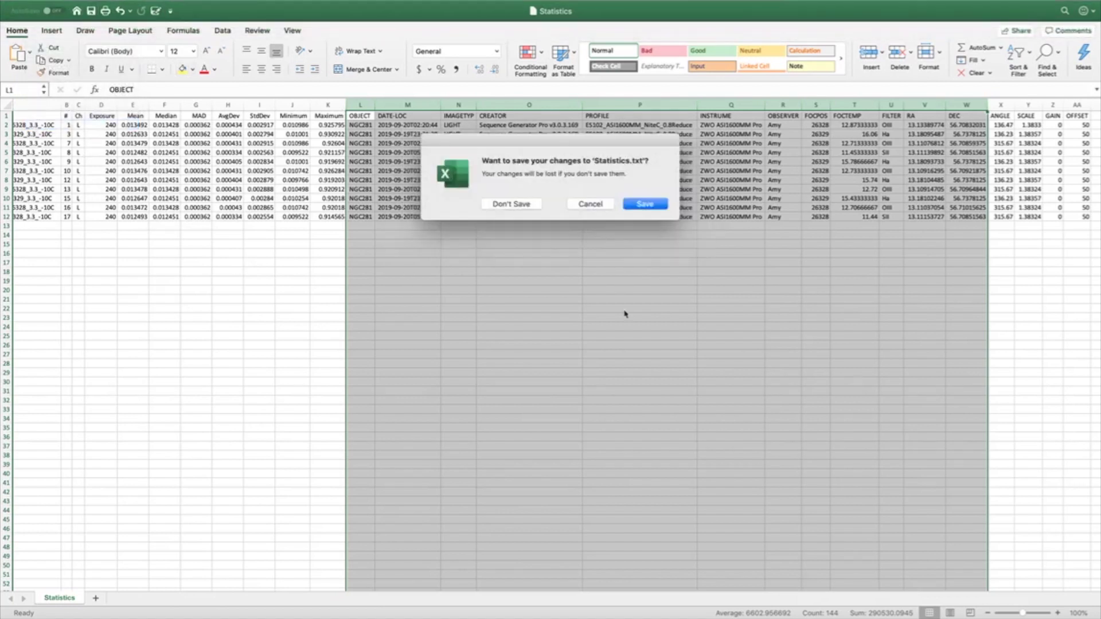
{"action": "left_click", "coordinate": [510, 204]}
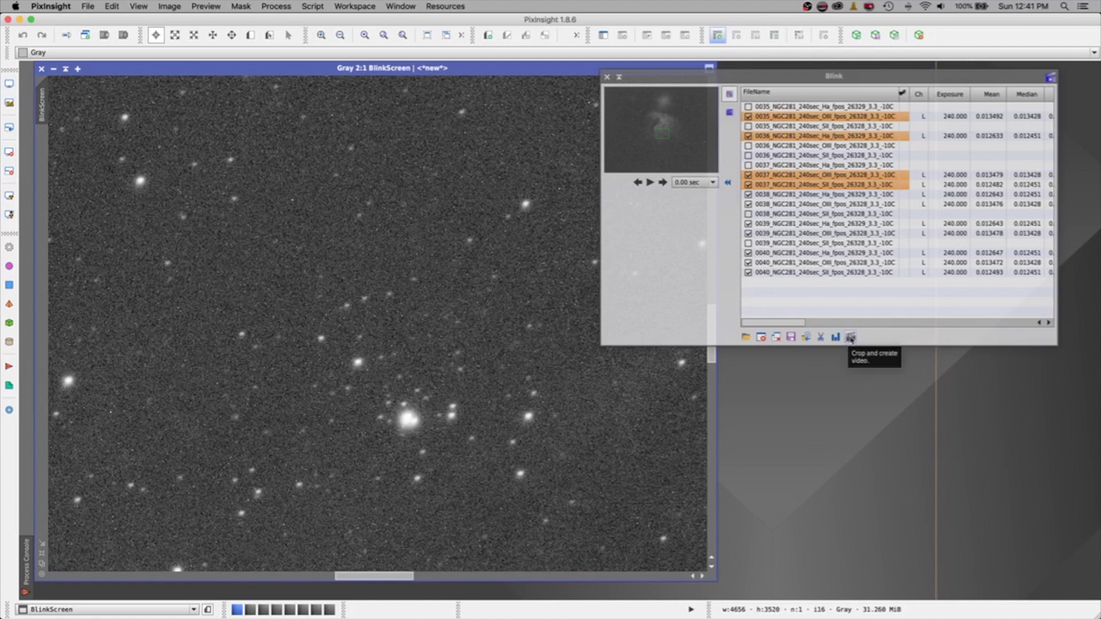
View the 0035 Ha and 0037 OIII frames, then close all Blink images and minimise Blink
{"action": "left_click", "coordinate": [775, 108]}
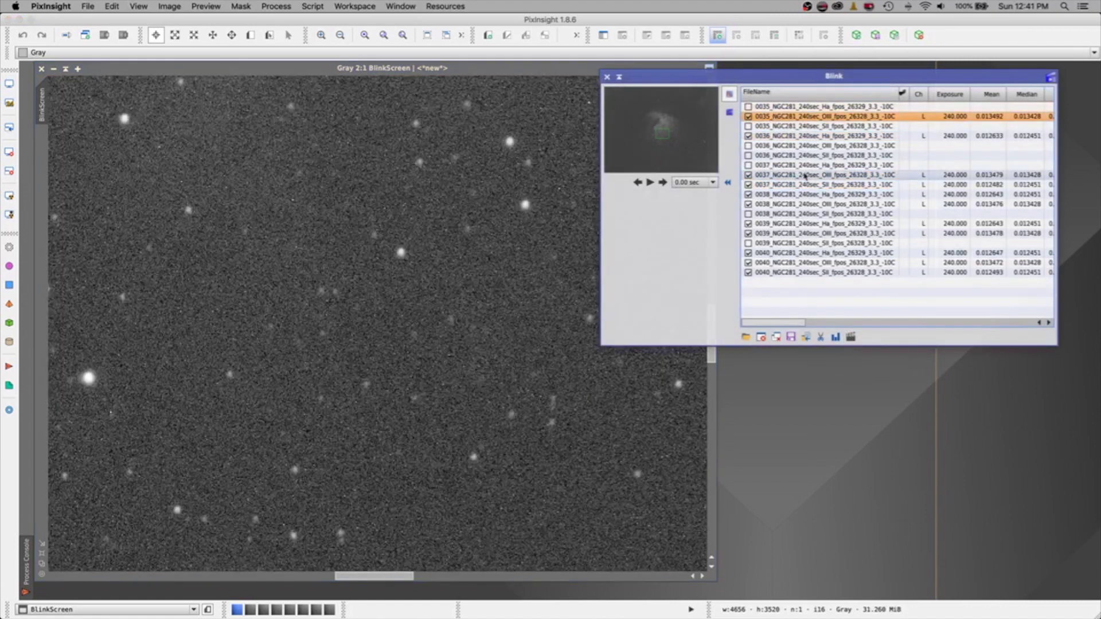
{"action": "left_click", "coordinate": [763, 174]}
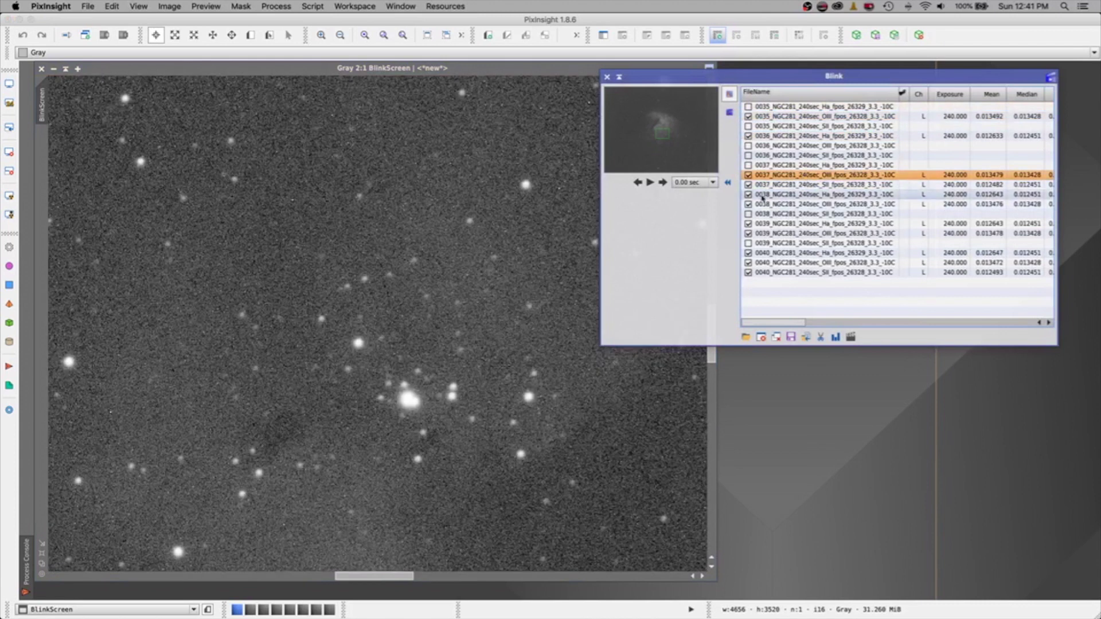
{"action": "left_click", "coordinate": [777, 339]}
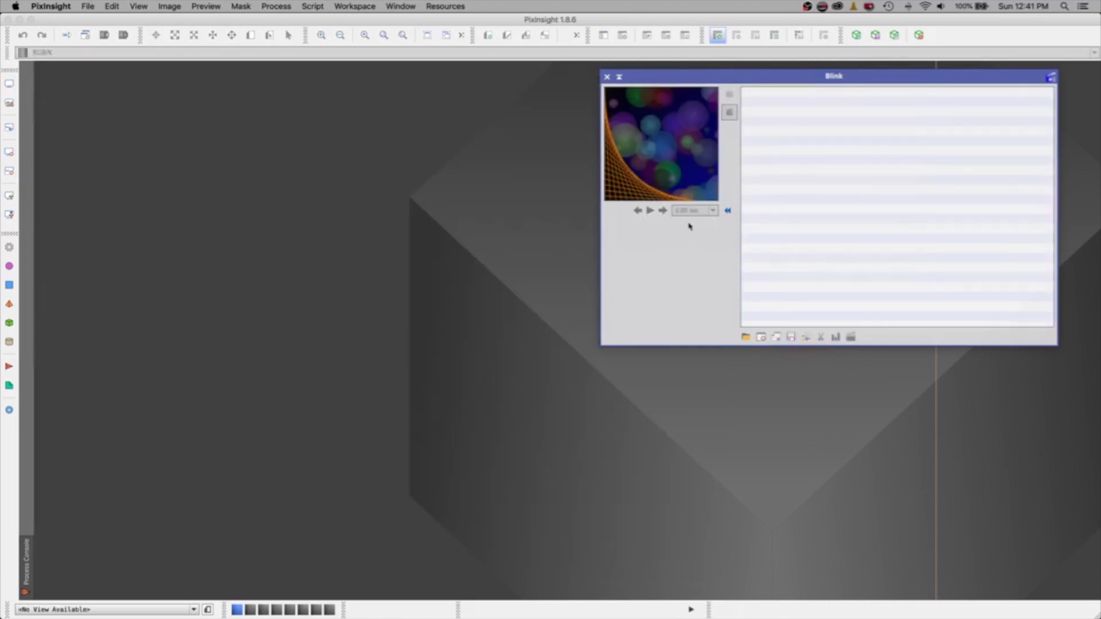
{"action": "left_click", "coordinate": [619, 77]}
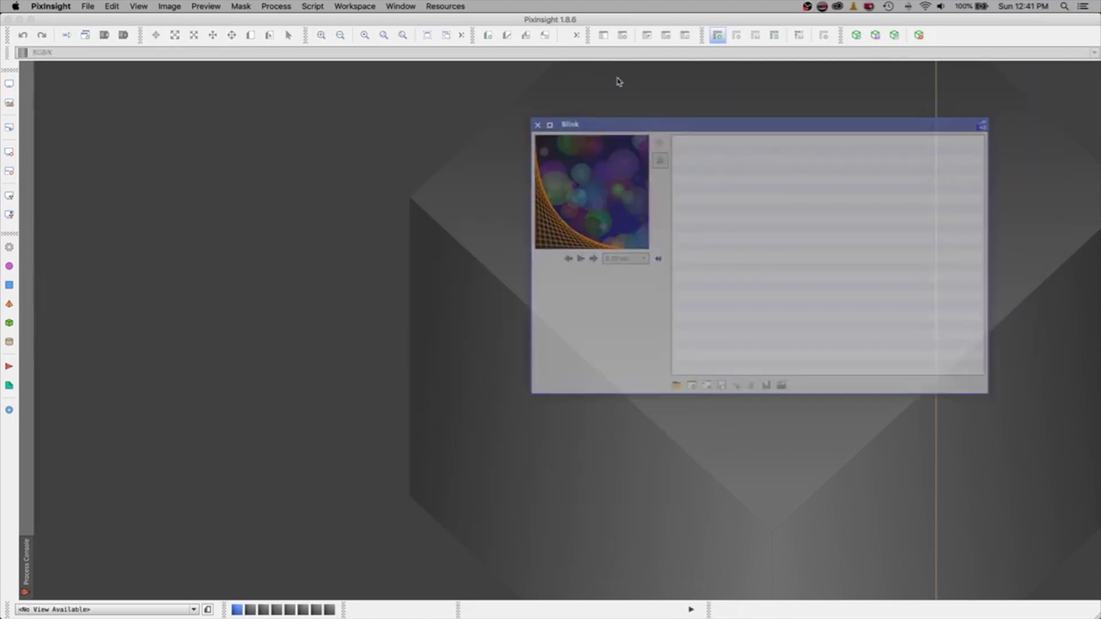